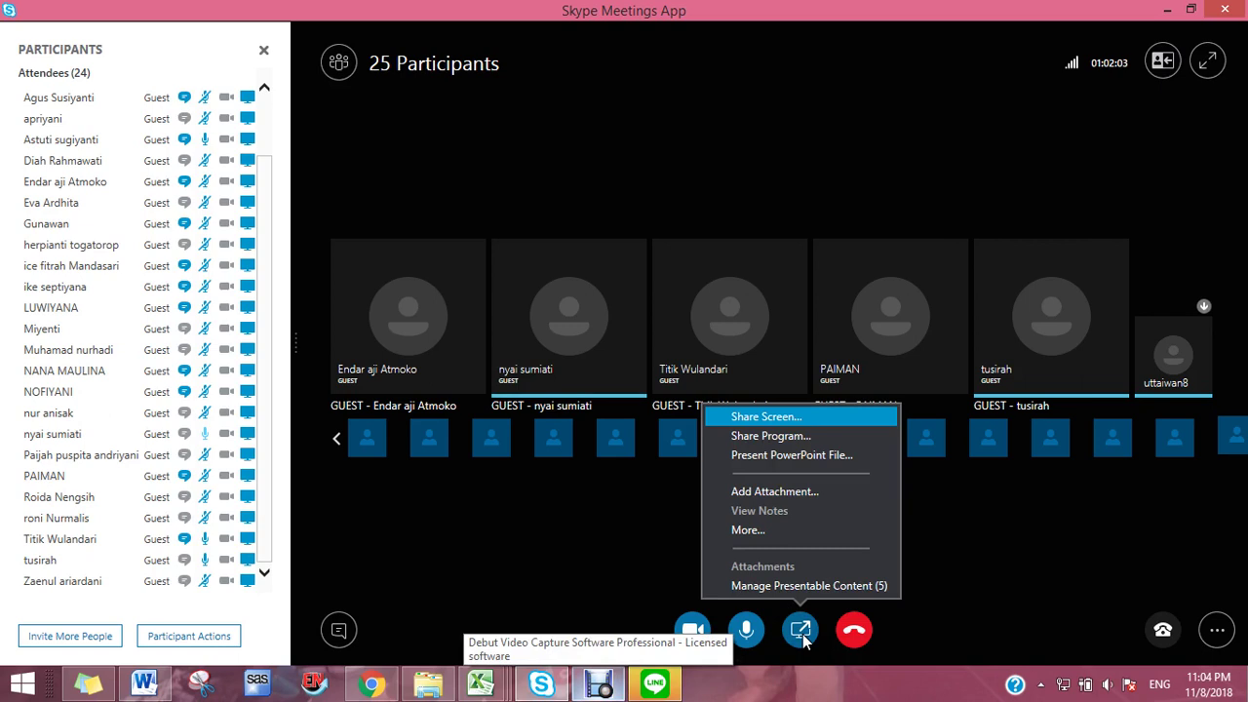
- Share the Excel program containing the jwbn formatif workbooks with the meeting participants
click(780, 436)
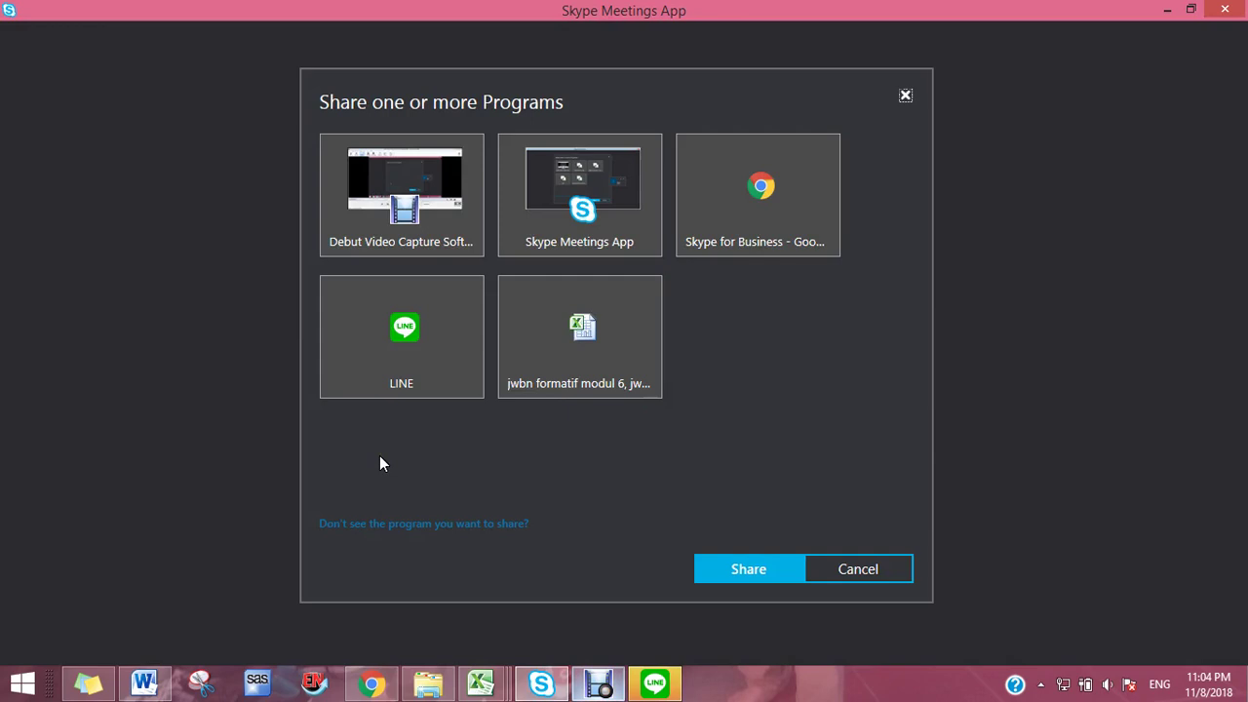
click(586, 348)
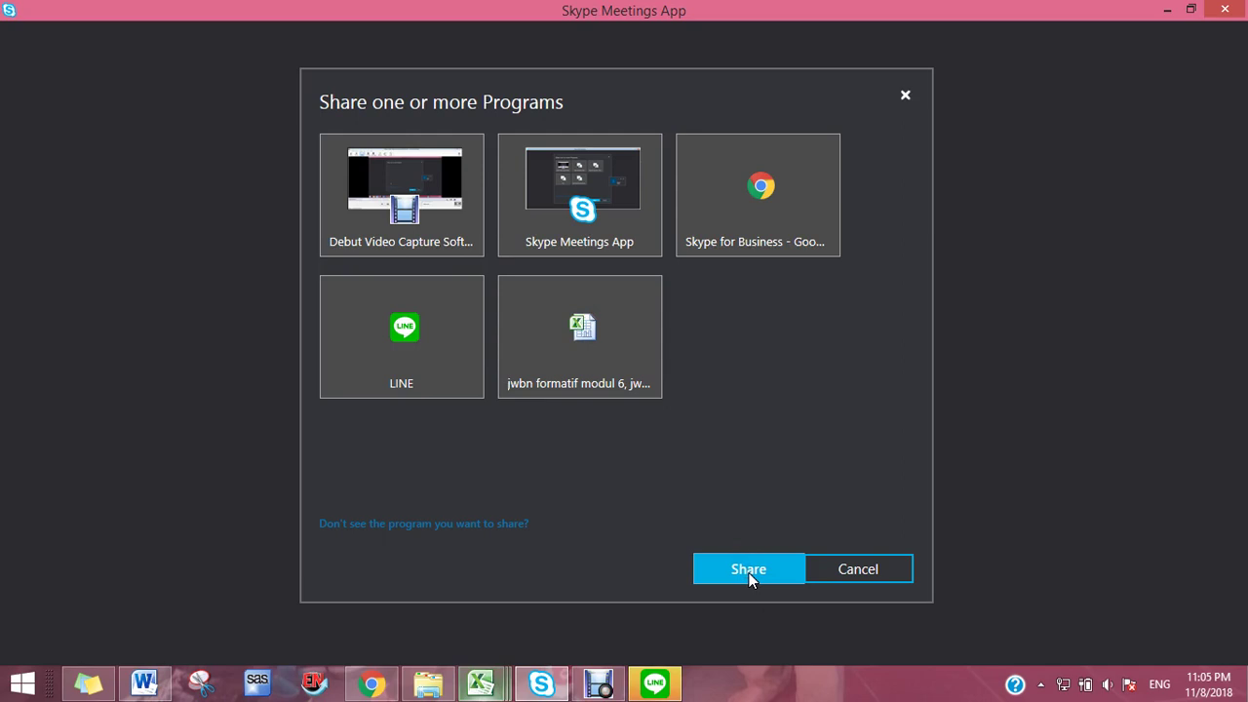
click(596, 349)
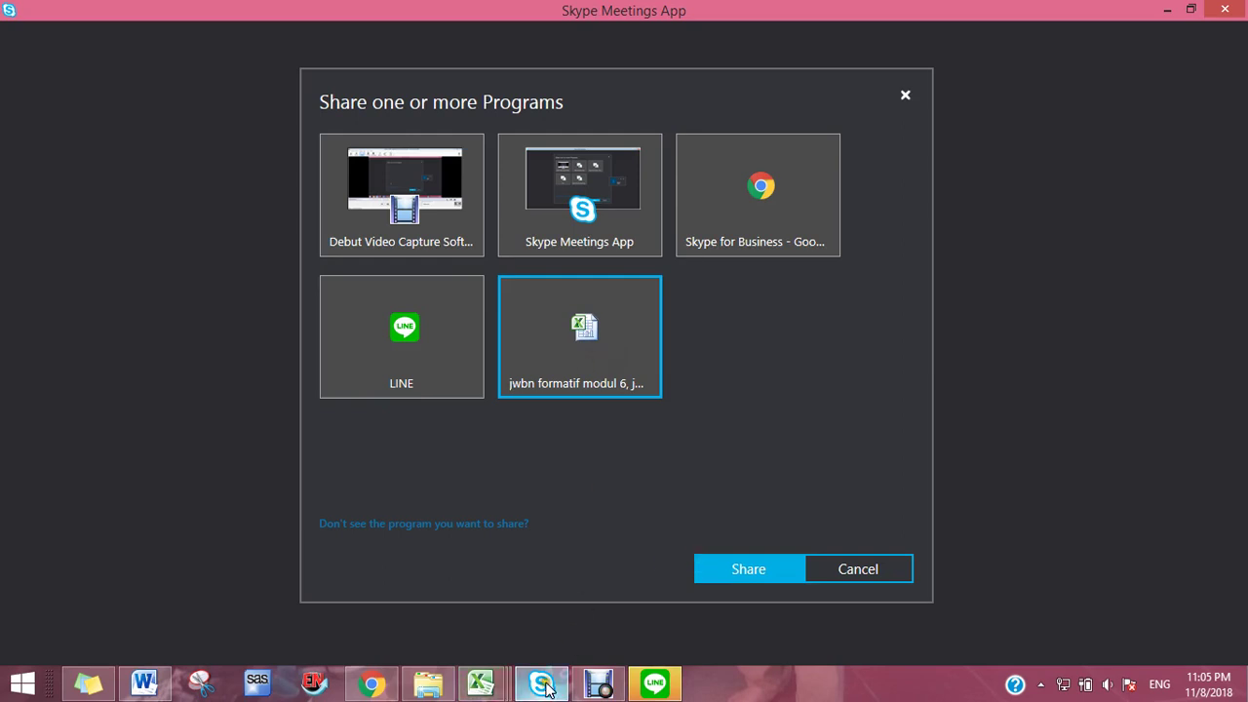
click(493, 692)
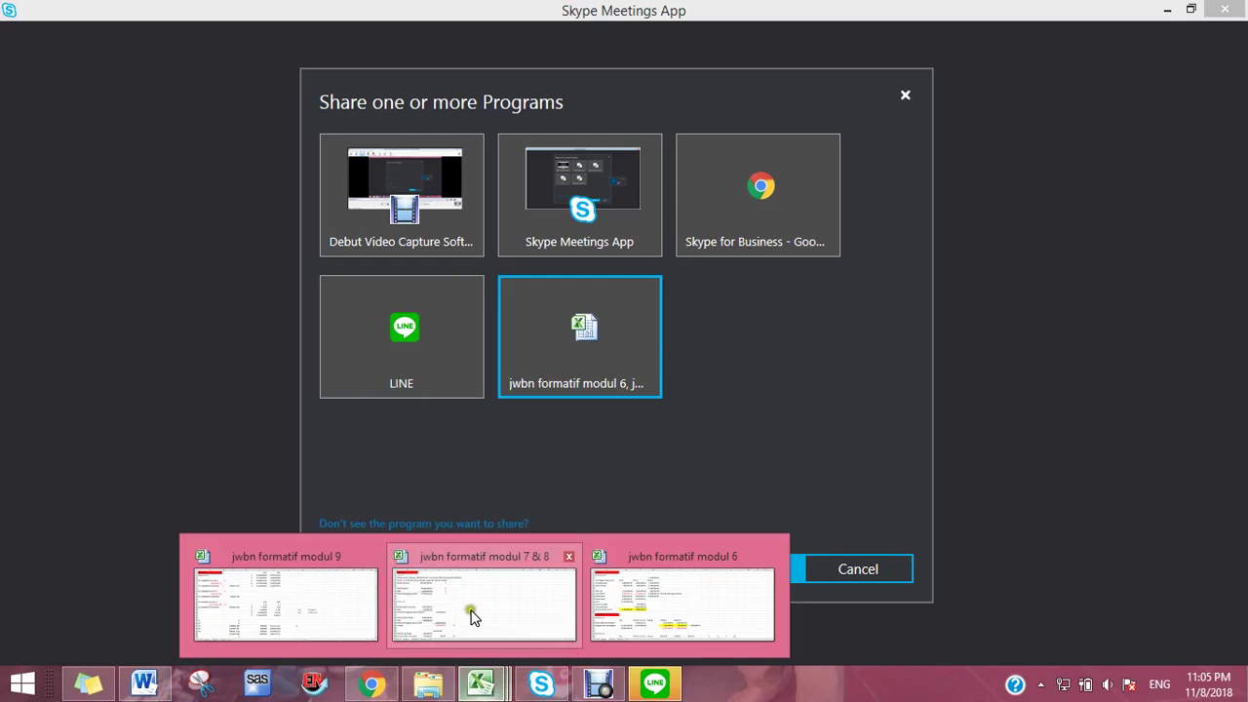
click(307, 599)
mouse_move(673, 687)
click(541, 684)
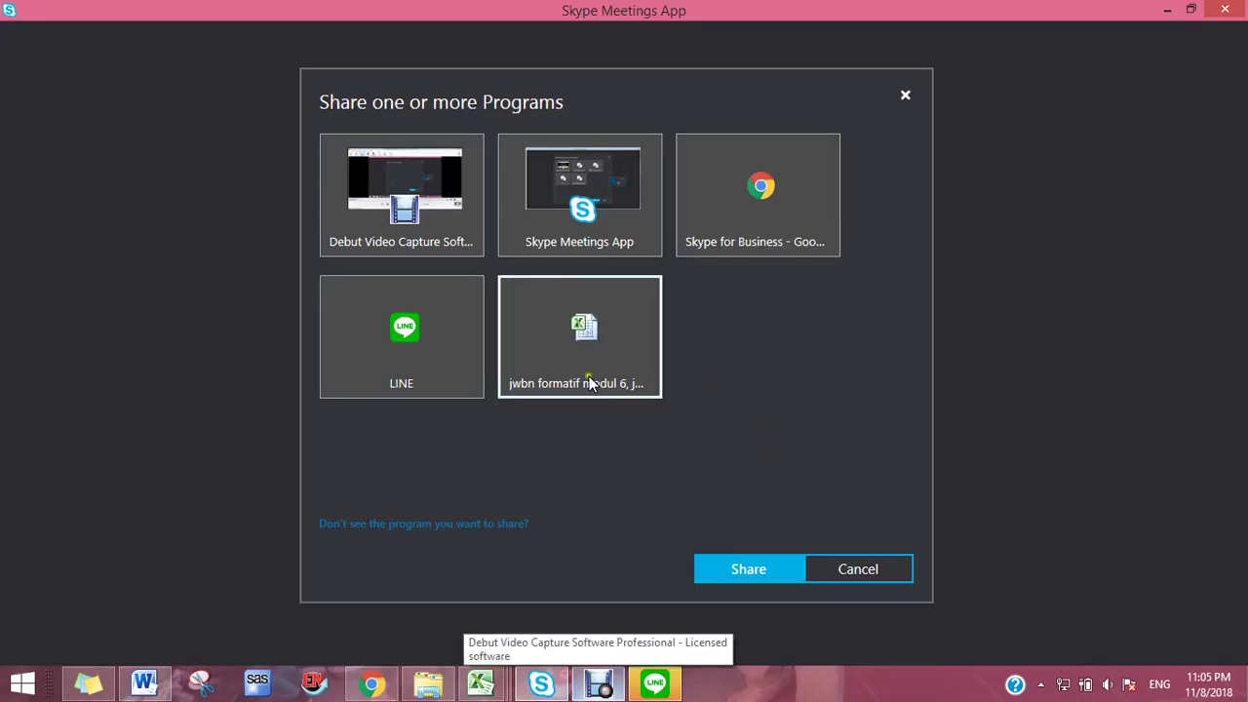
click(595, 689)
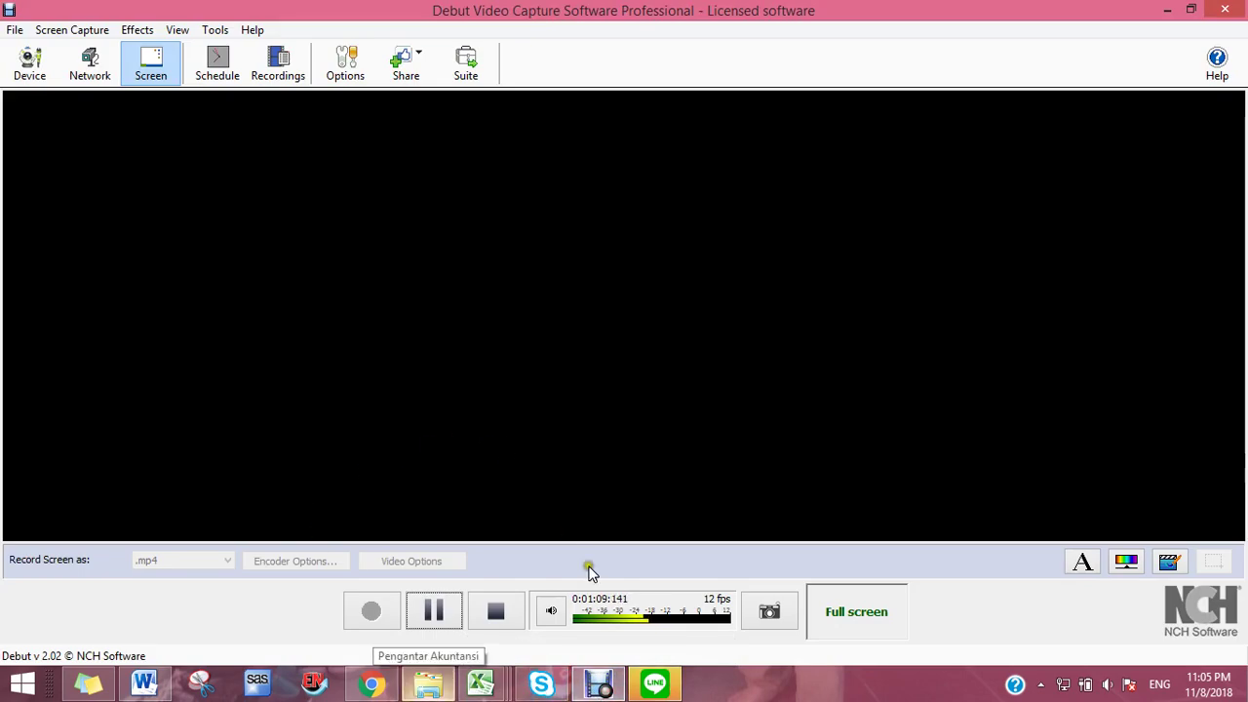
click(541, 685)
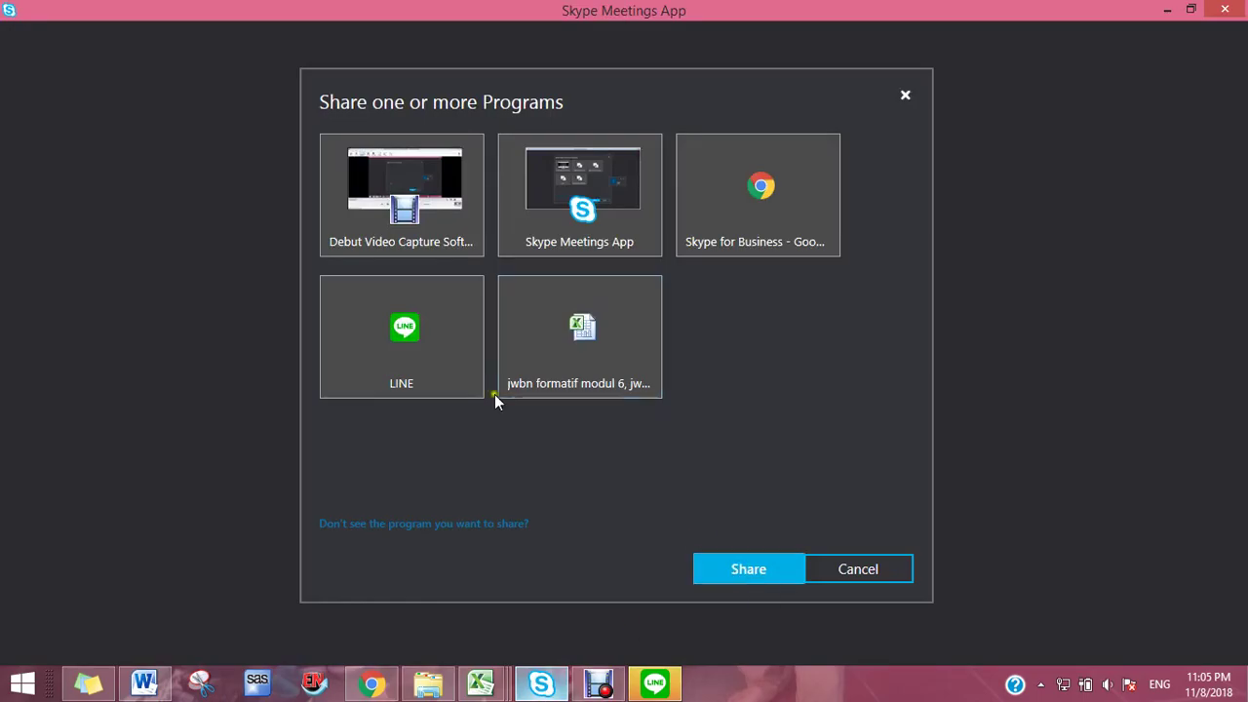
click(559, 347)
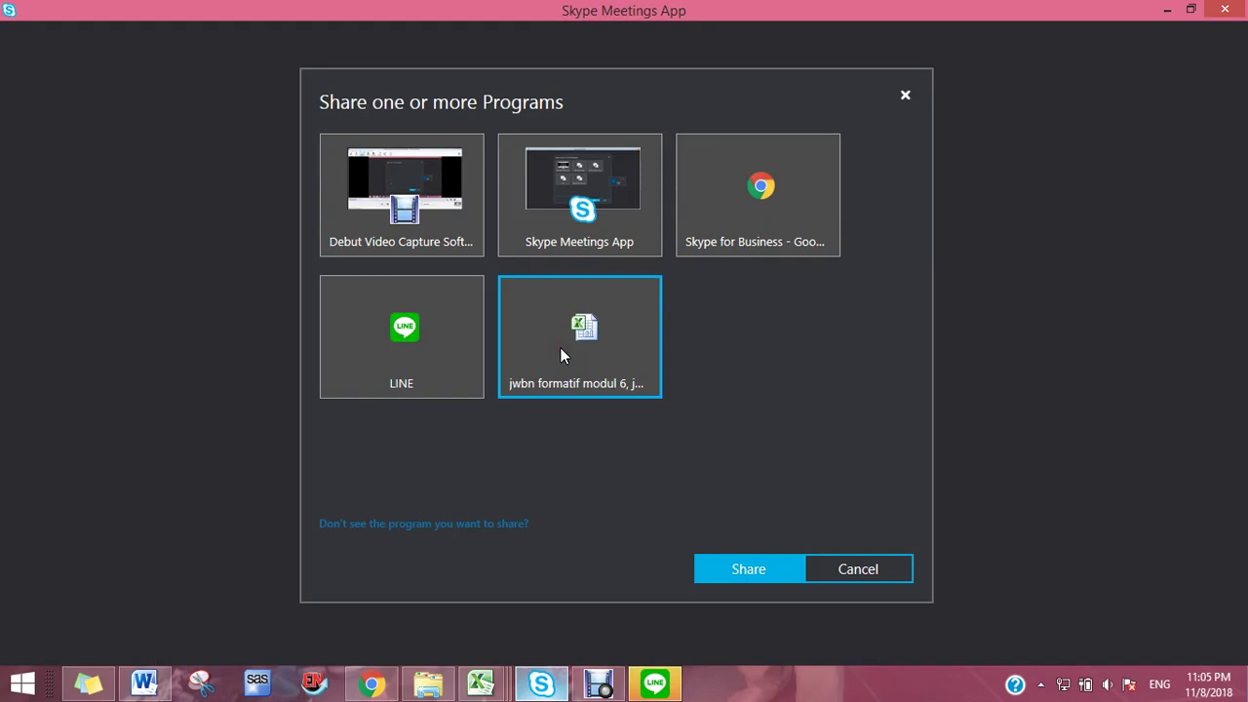
click(753, 569)
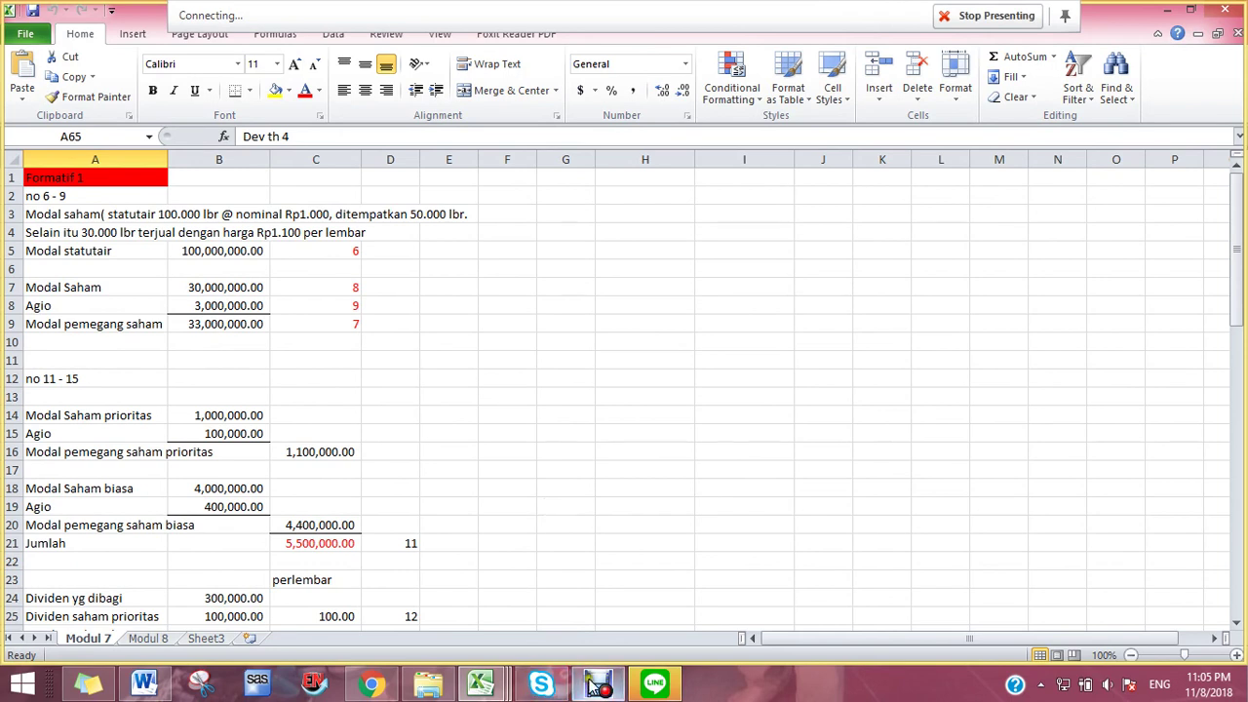
- Bring the workbook jwbn formatif modul 9 to the front for presenting
click(73, 339)
click(90, 177)
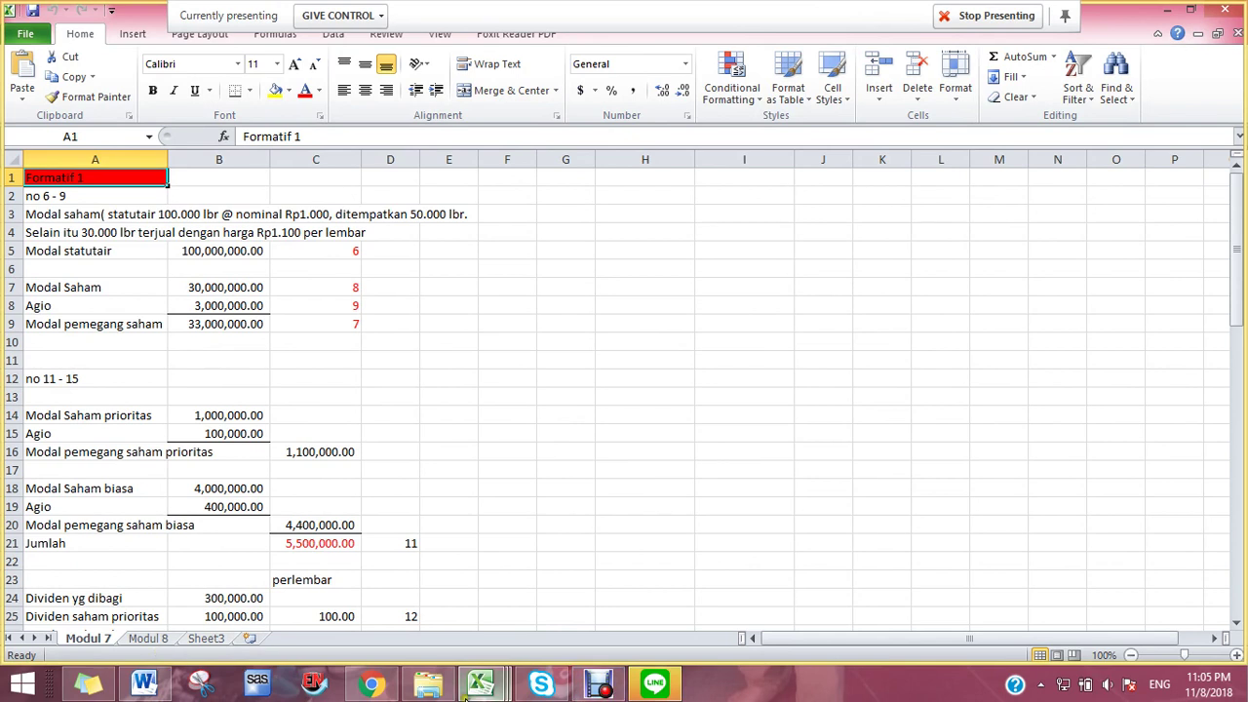
mouse_move(485, 687)
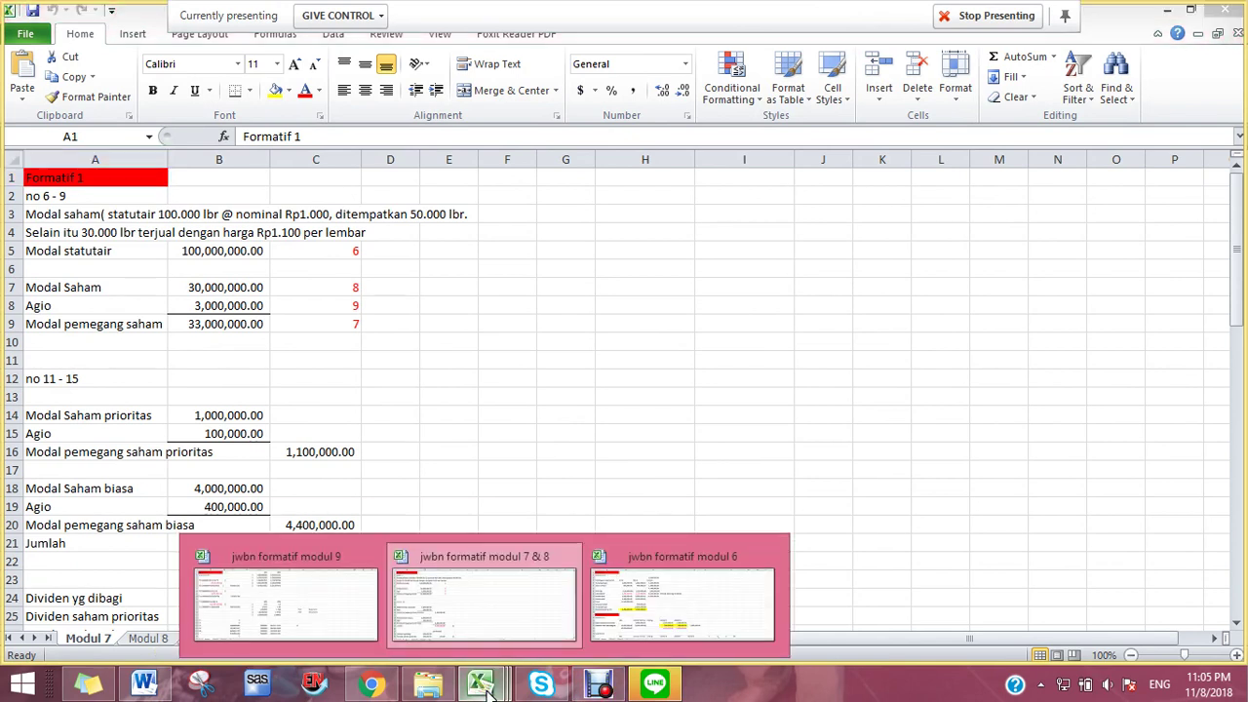
click(314, 626)
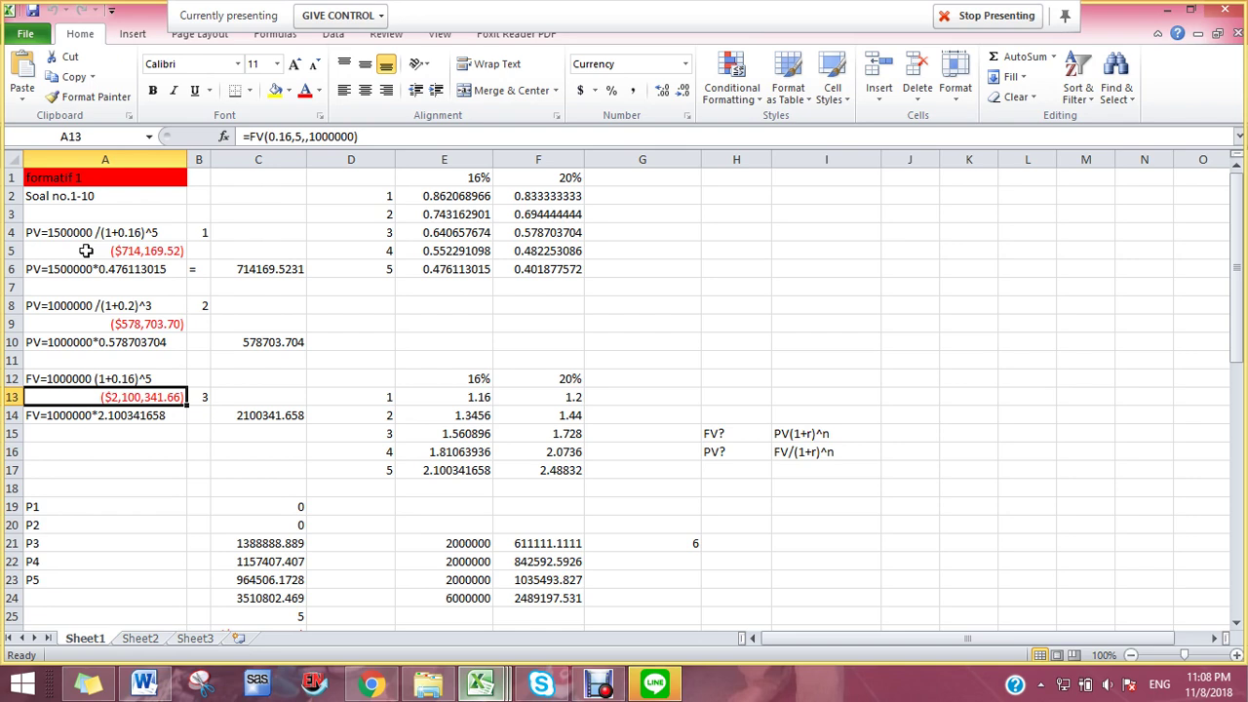
- Review question 1's present-value formulas in A4, A5 and C6, and enter the alternative calculation =1500000/E17 in C7
click(87, 232)
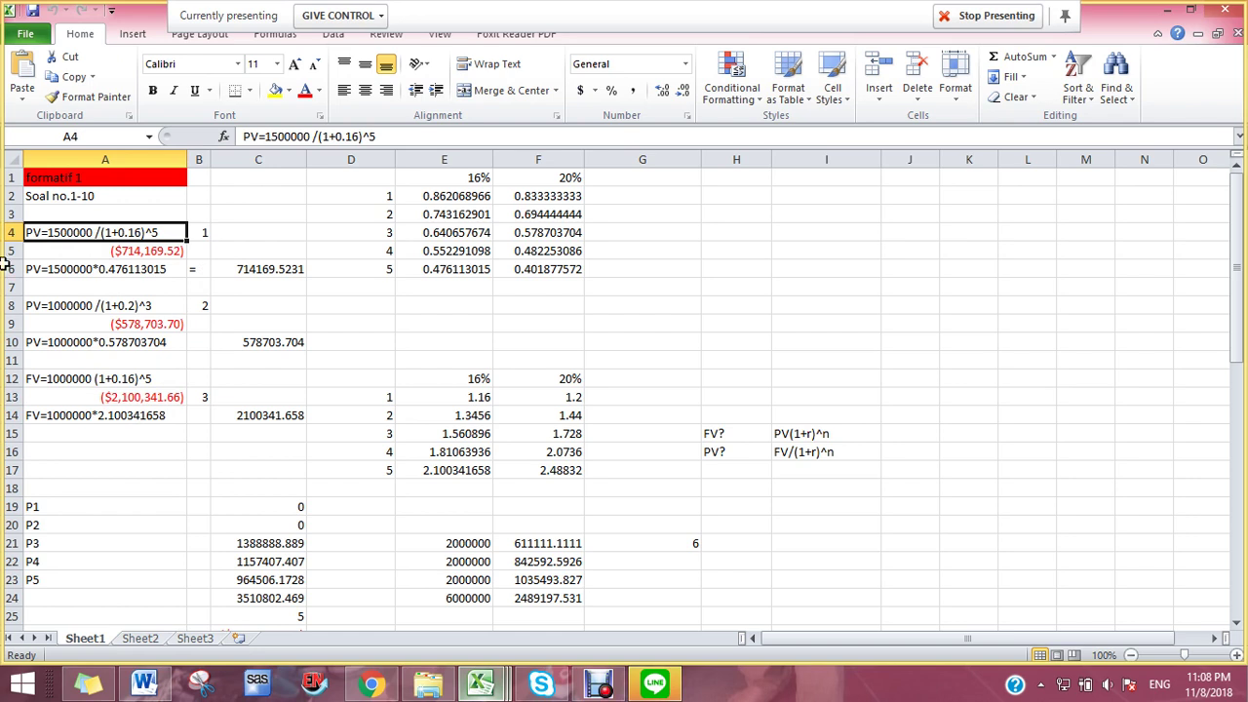
click(40, 257)
click(41, 232)
click(132, 255)
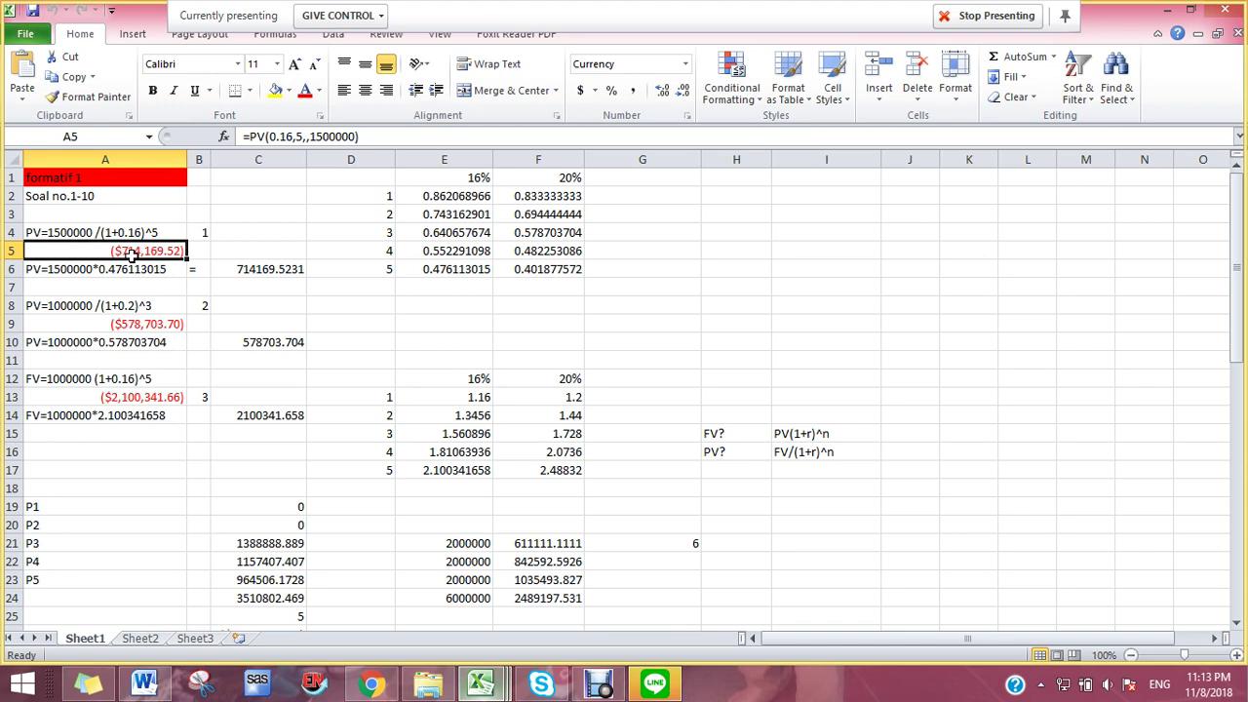
click(270, 265)
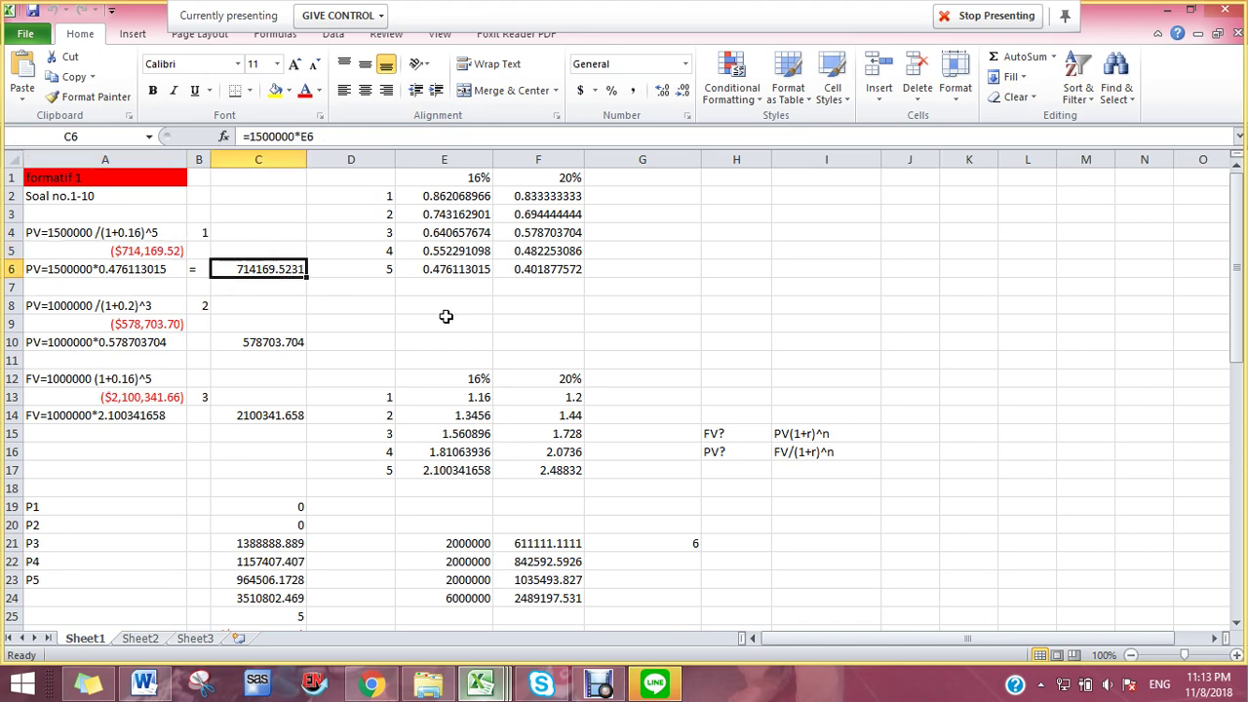
click(256, 286)
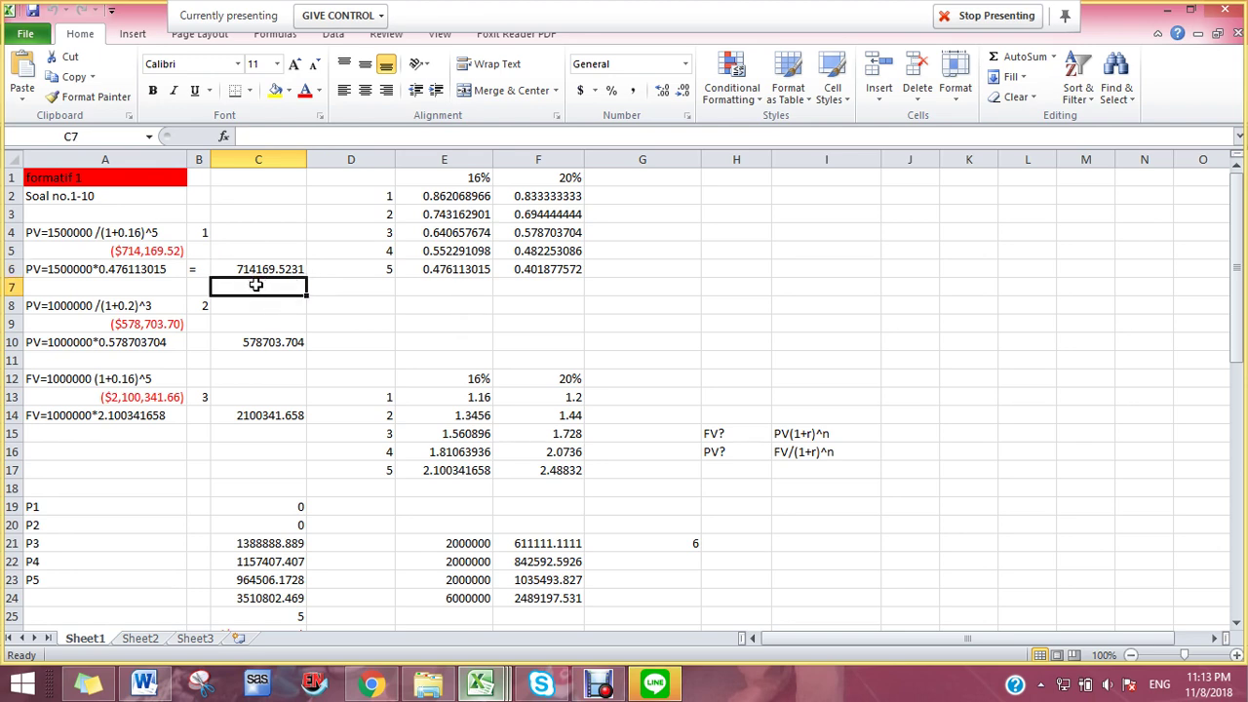
text(=)
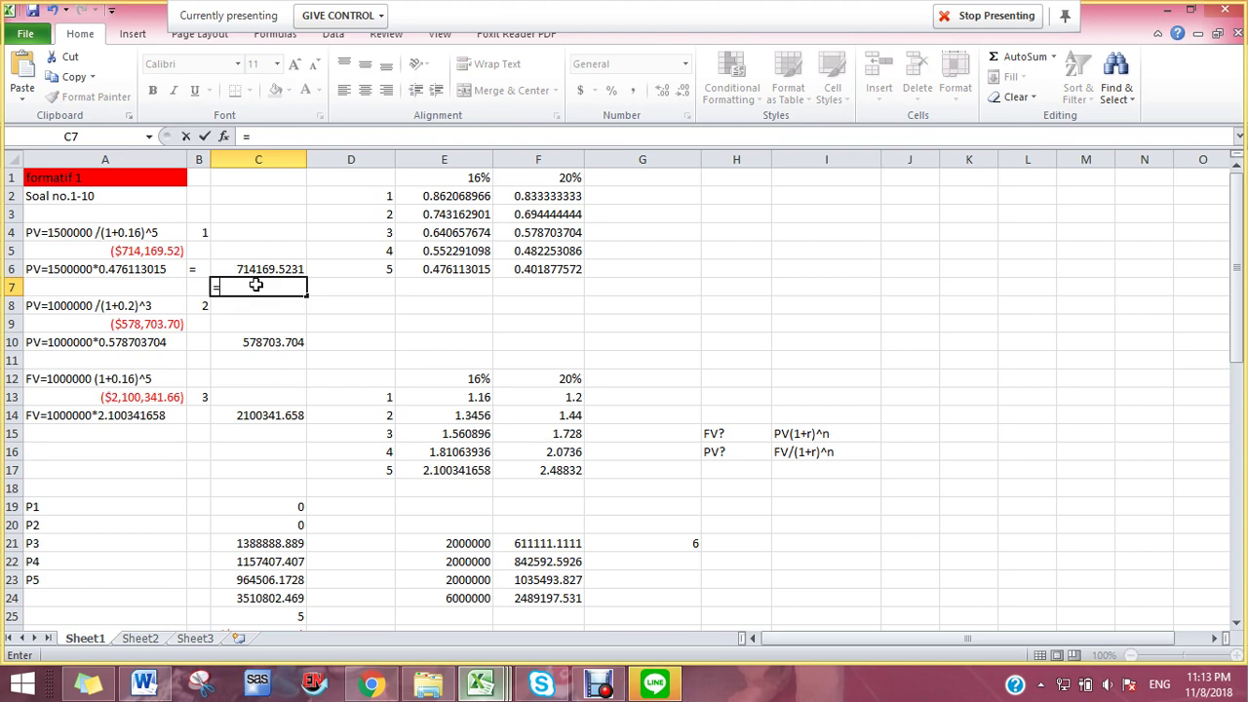
text(1500000/)
click(453, 470)
key(Return)
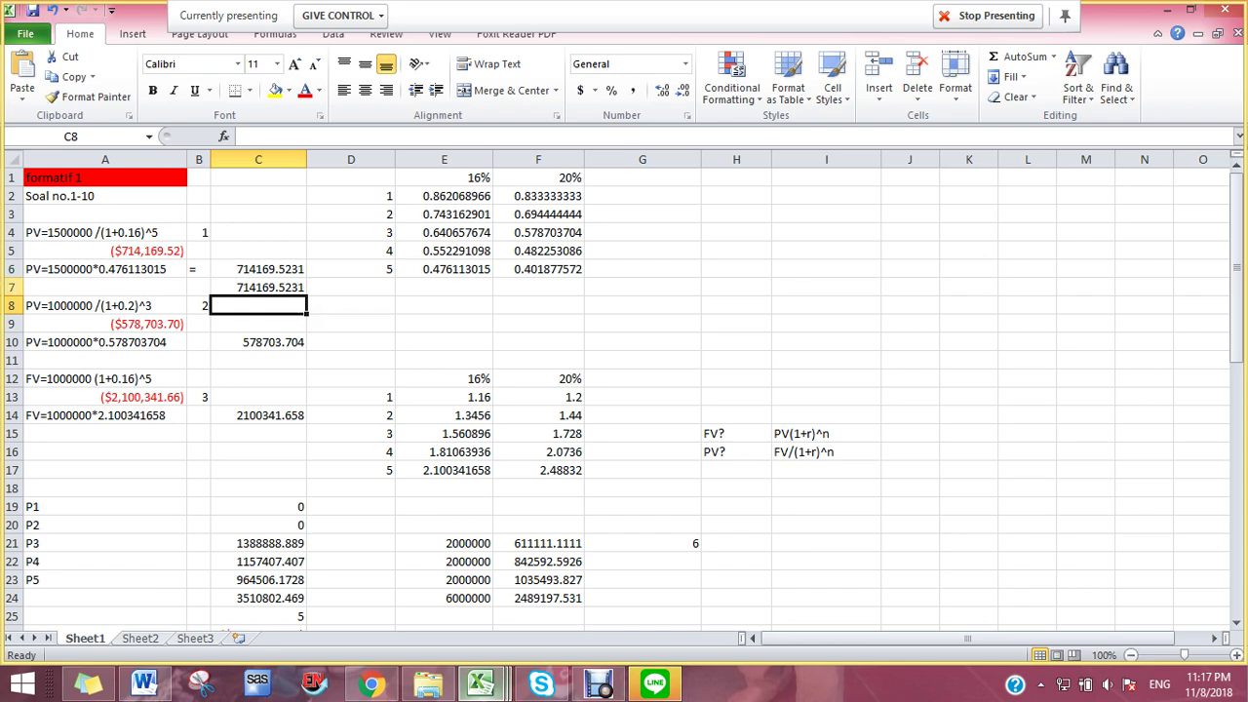
- Compare the present-value formulas in C6, C7 and C10
click(252, 283)
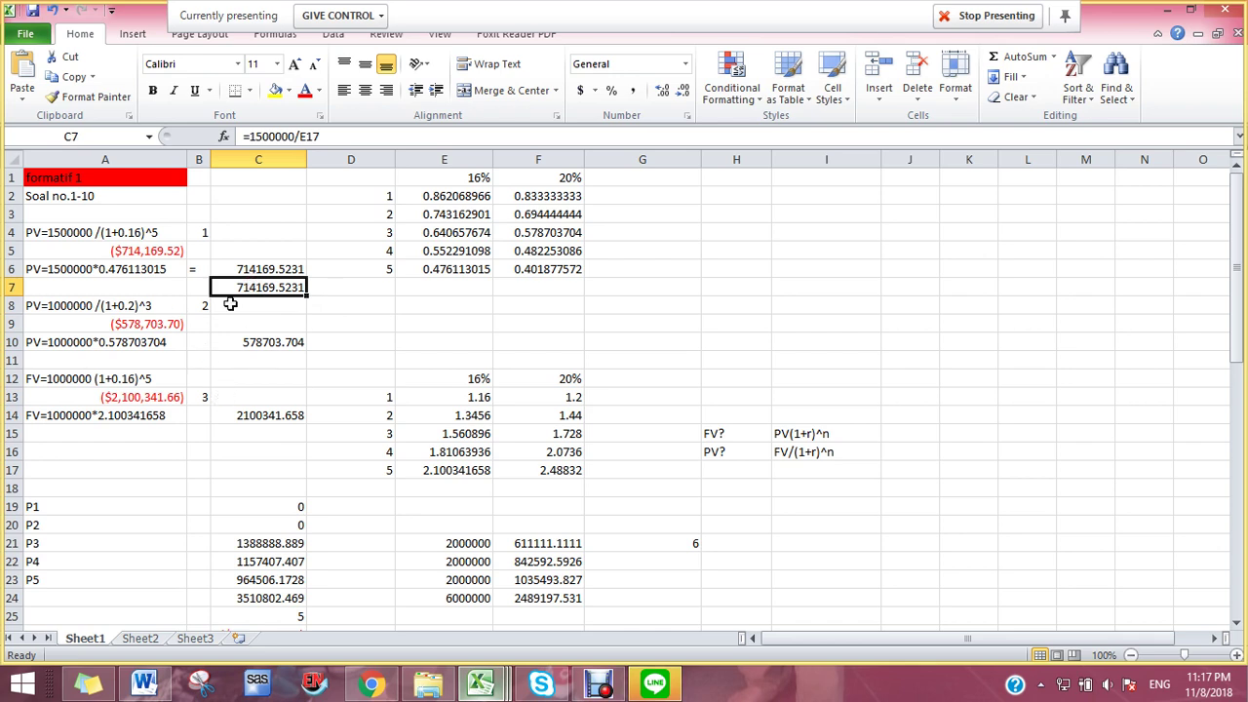
click(261, 340)
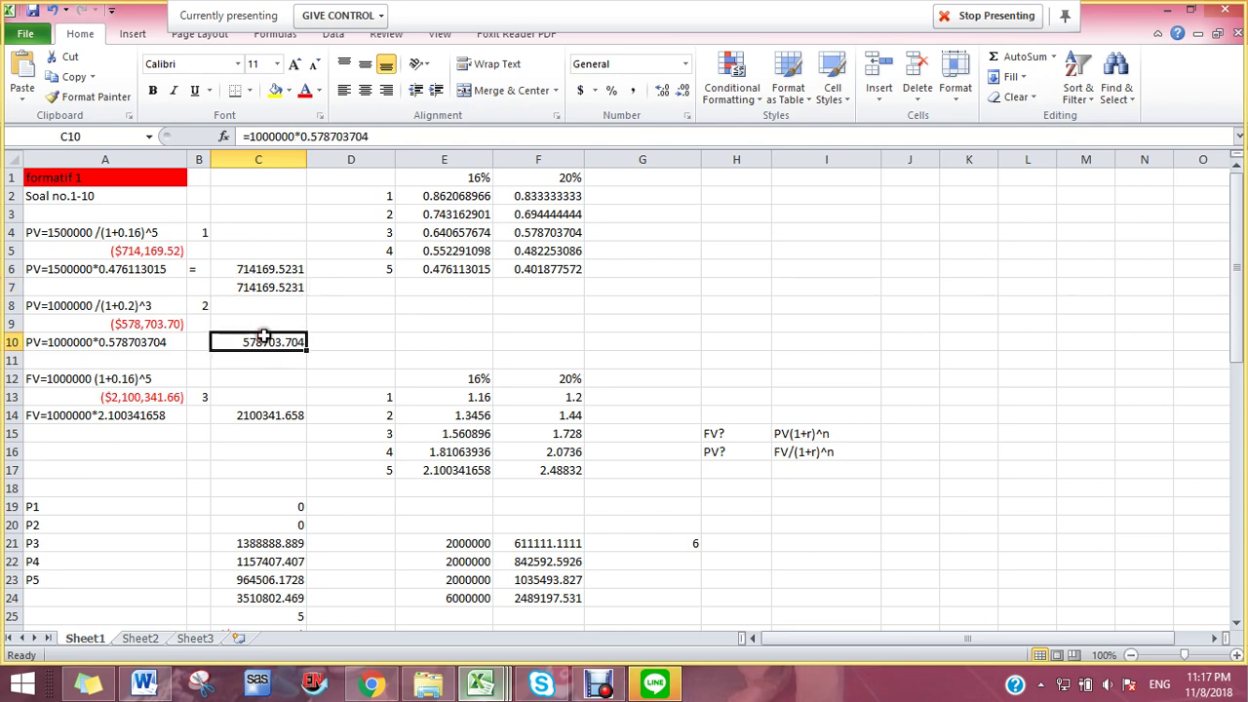
click(251, 291)
click(251, 269)
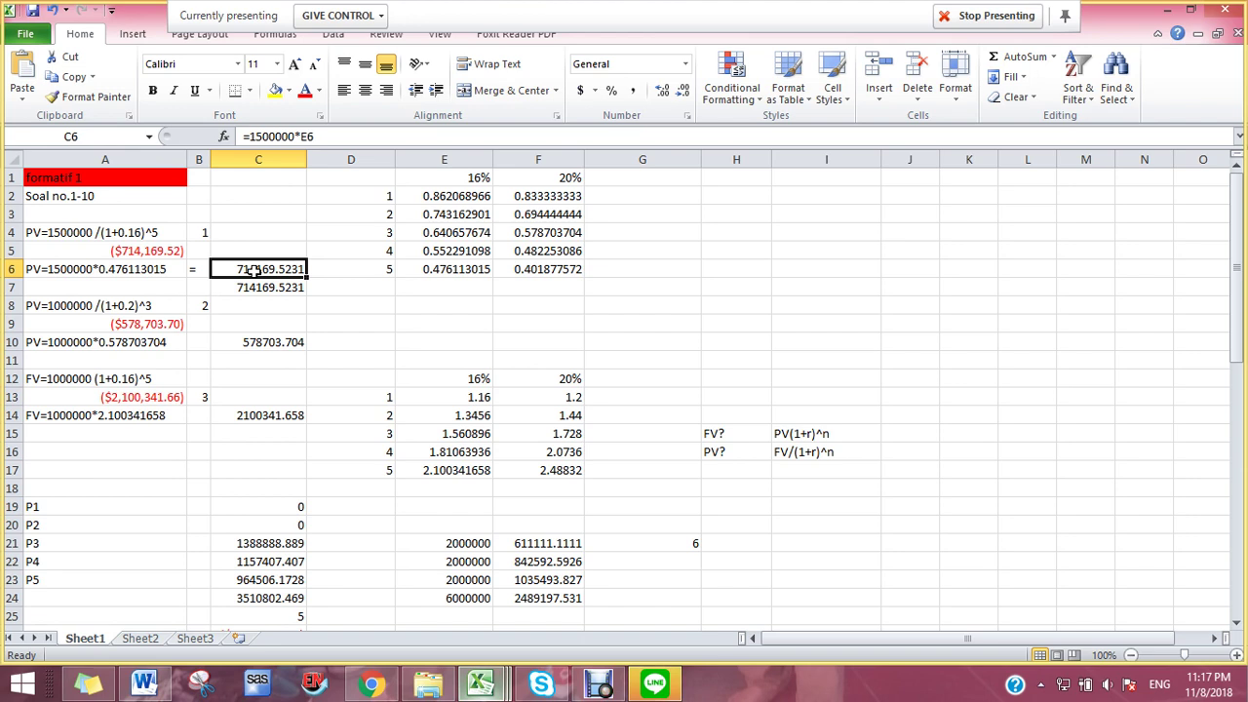
click(275, 306)
click(273, 273)
- Highlight the present-value factor table in D1:F6 with a yellow fill
click(380, 177)
drag(380, 176, 550, 269)
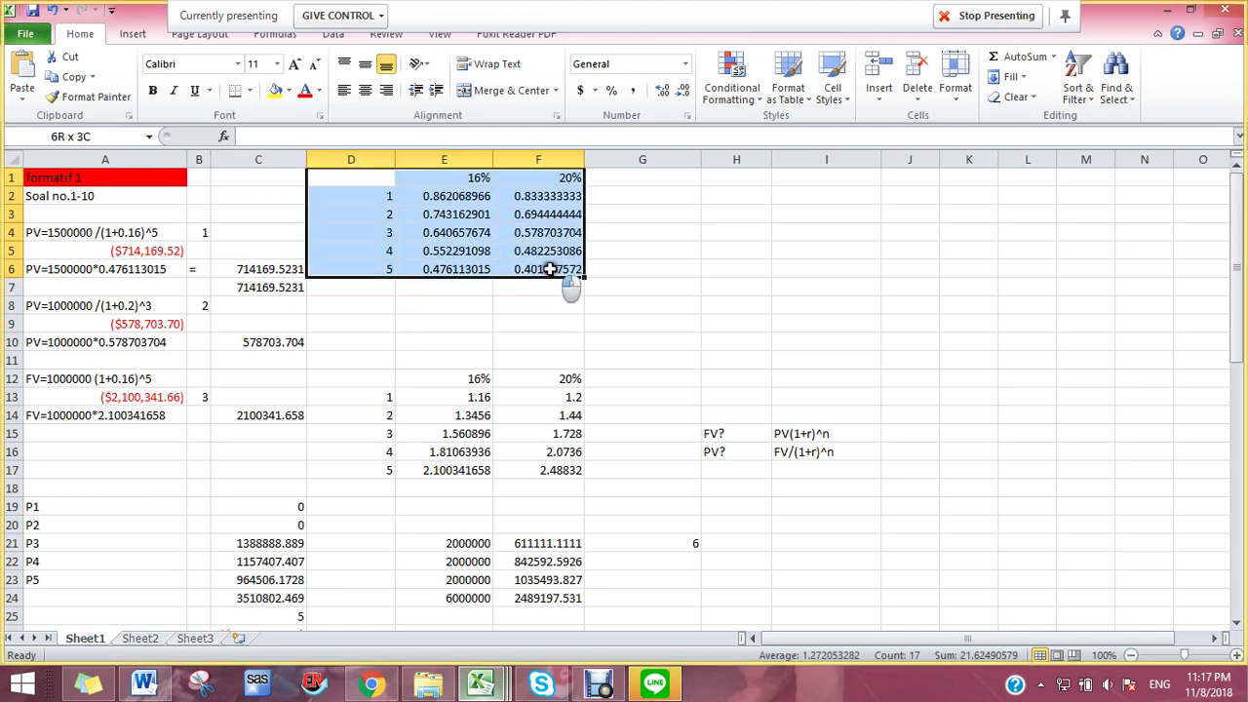
click(276, 89)
- Examine the formula behind the 16%, period 5 present-value factor in E6
click(431, 285)
click(449, 271)
click(390, 266)
click(454, 271)
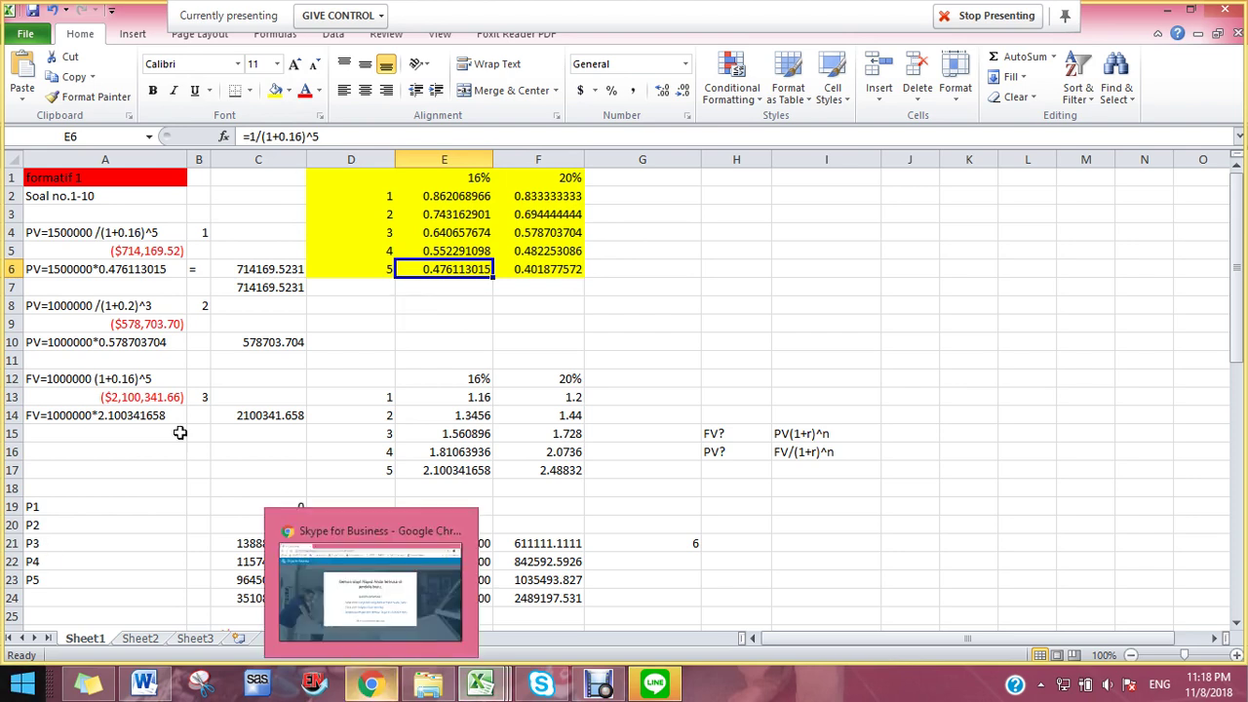
click(450, 339)
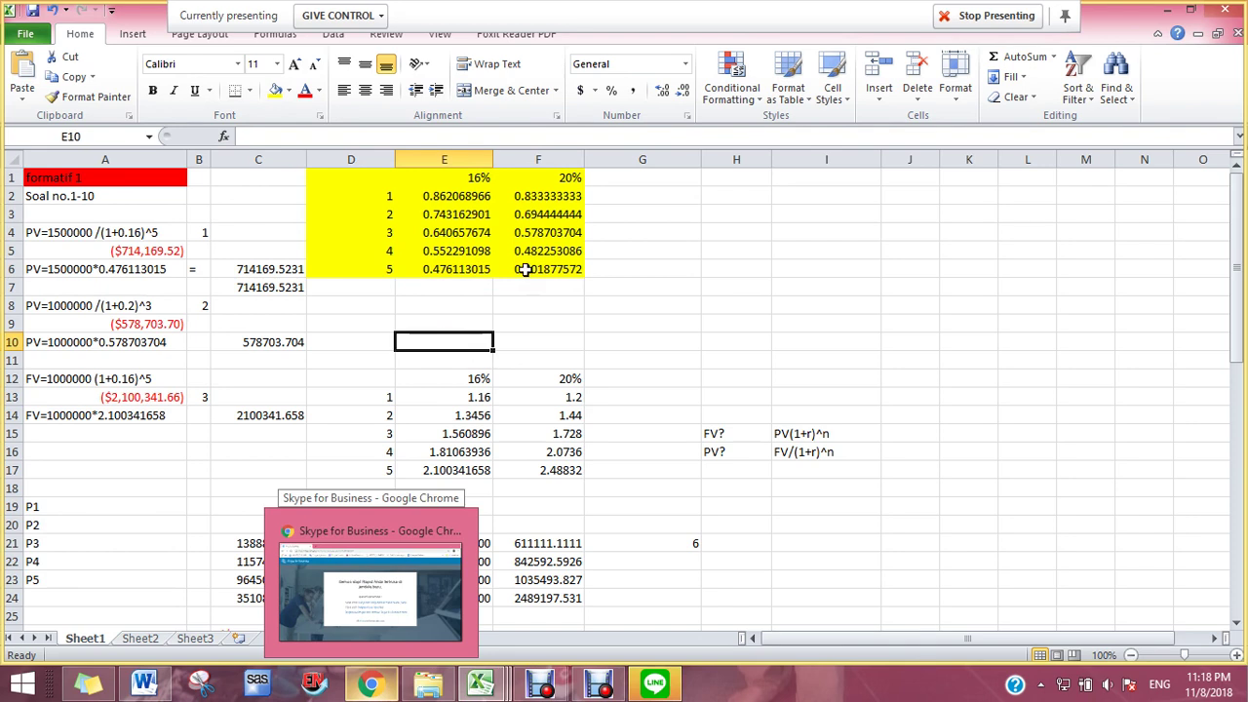
click(426, 271)
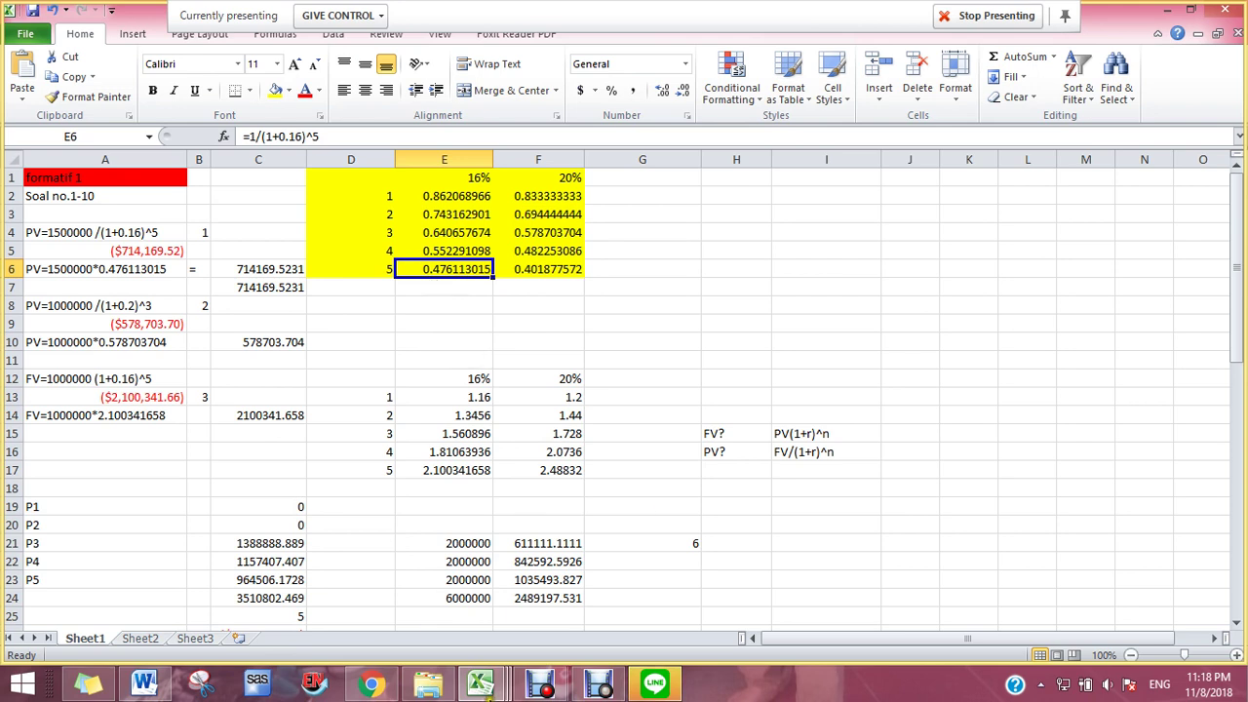
click(480, 683)
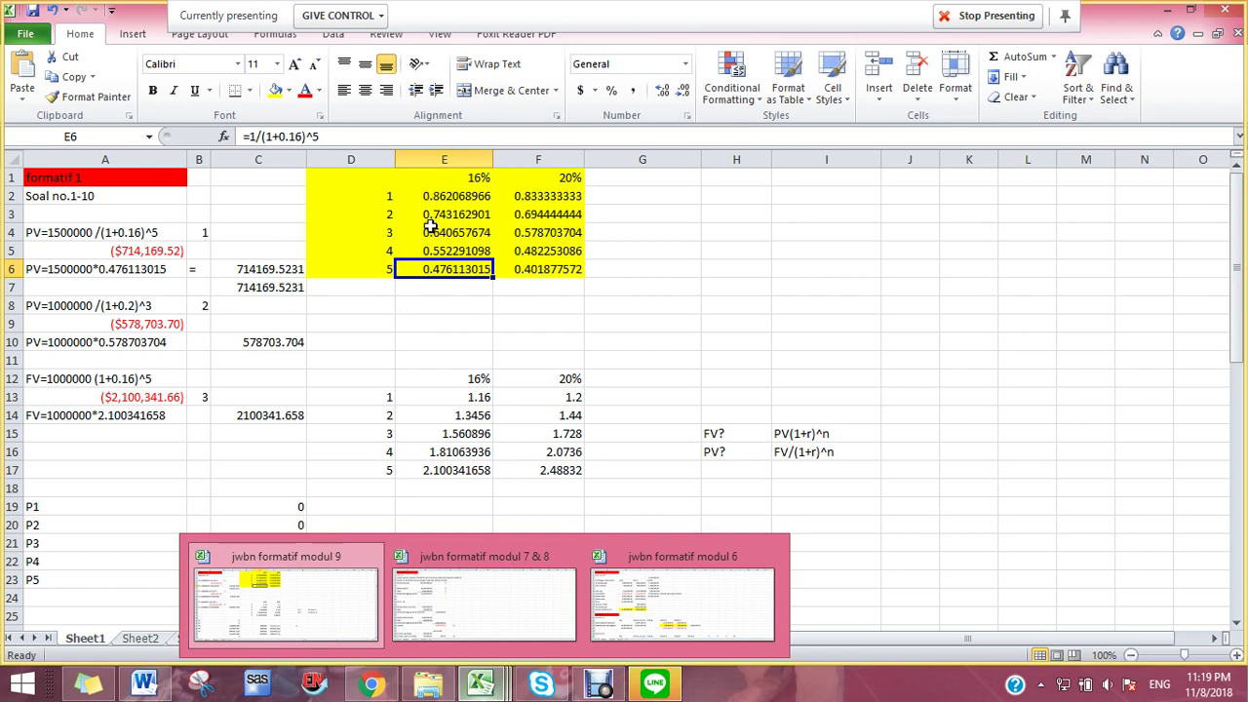
click(441, 297)
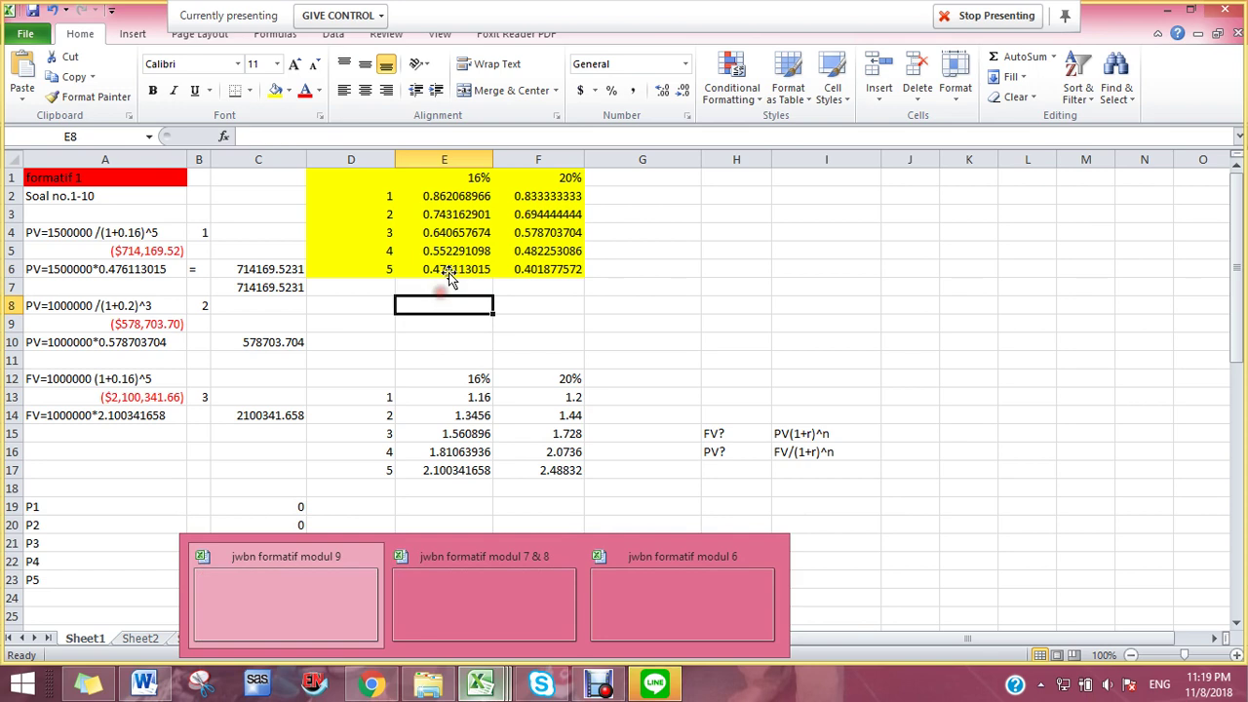
click(450, 267)
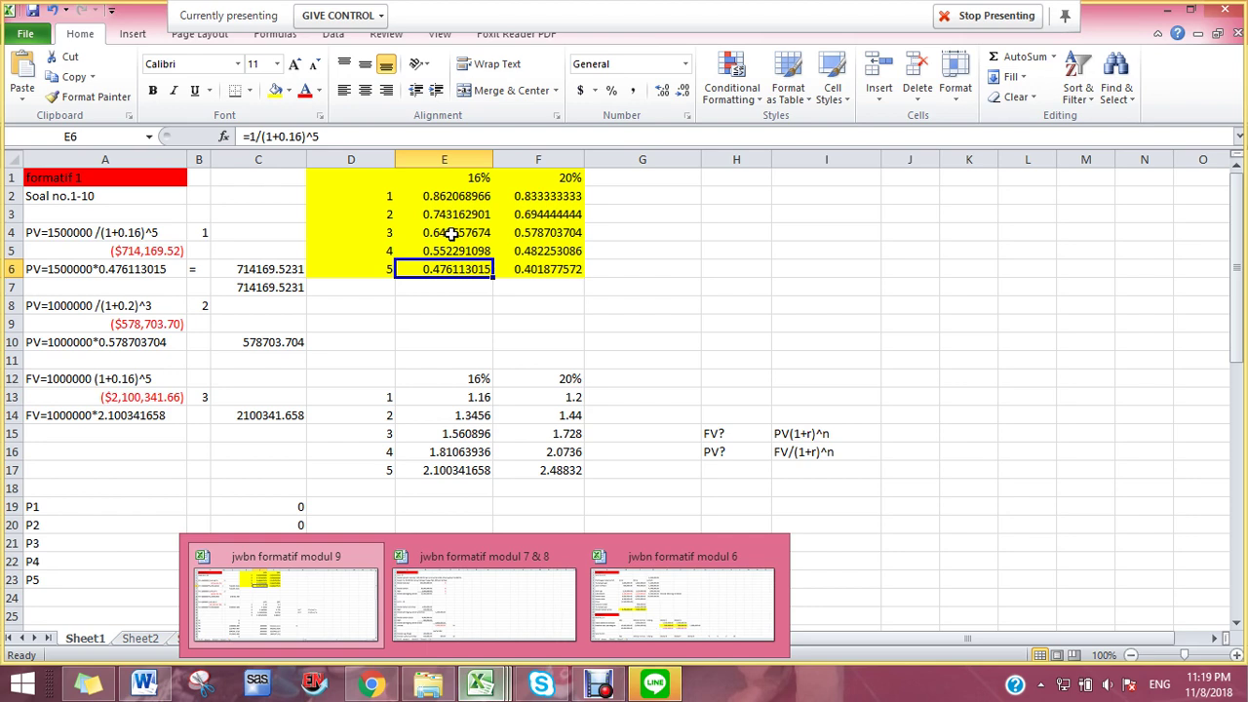
click(435, 322)
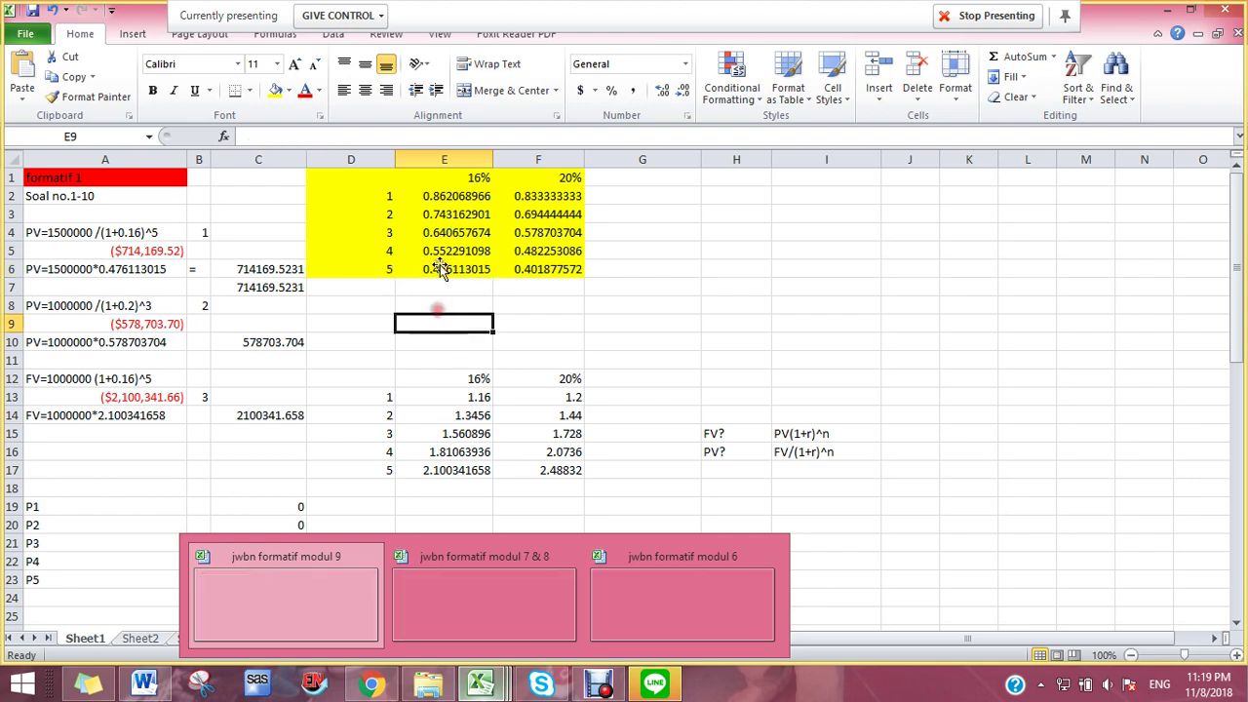
click(441, 269)
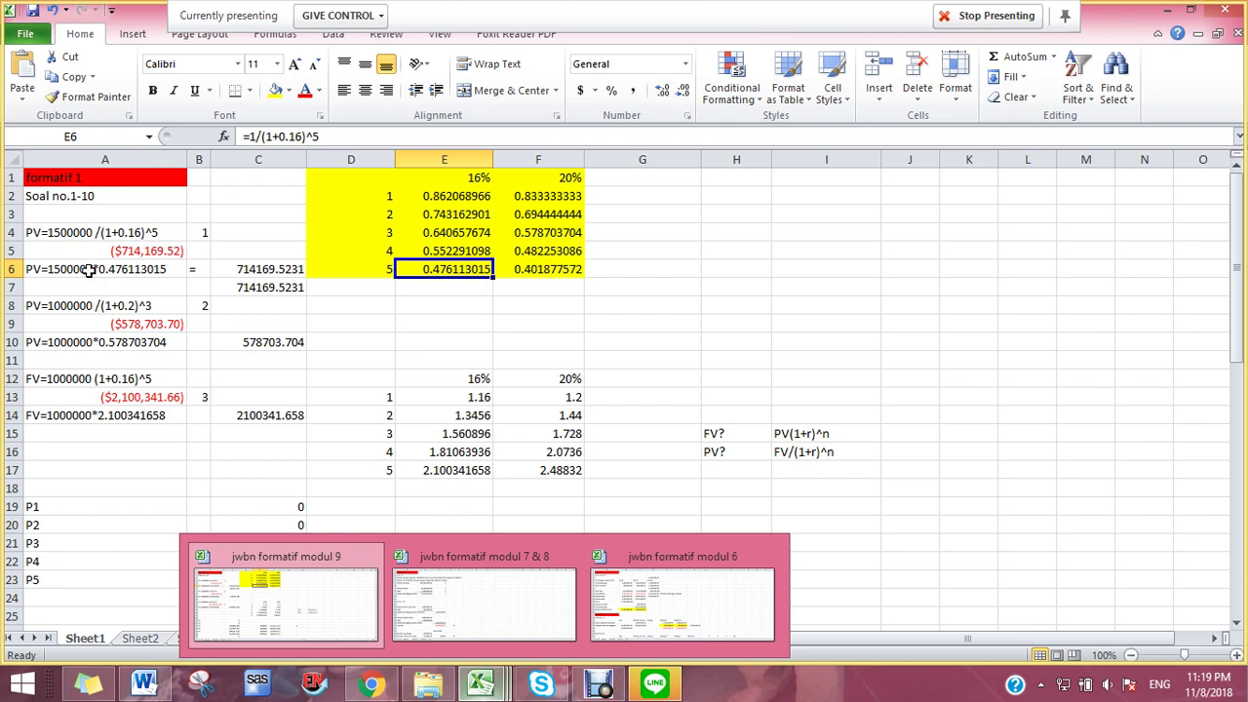
click(451, 271)
click(413, 326)
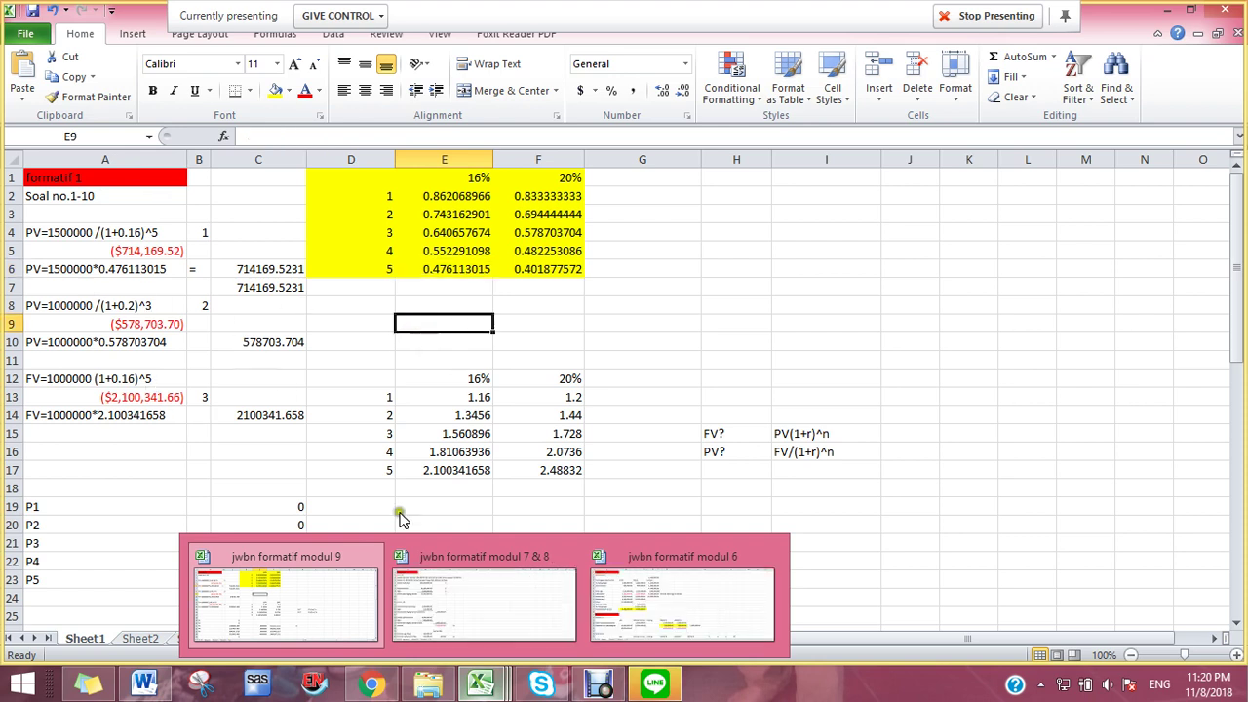
click(426, 270)
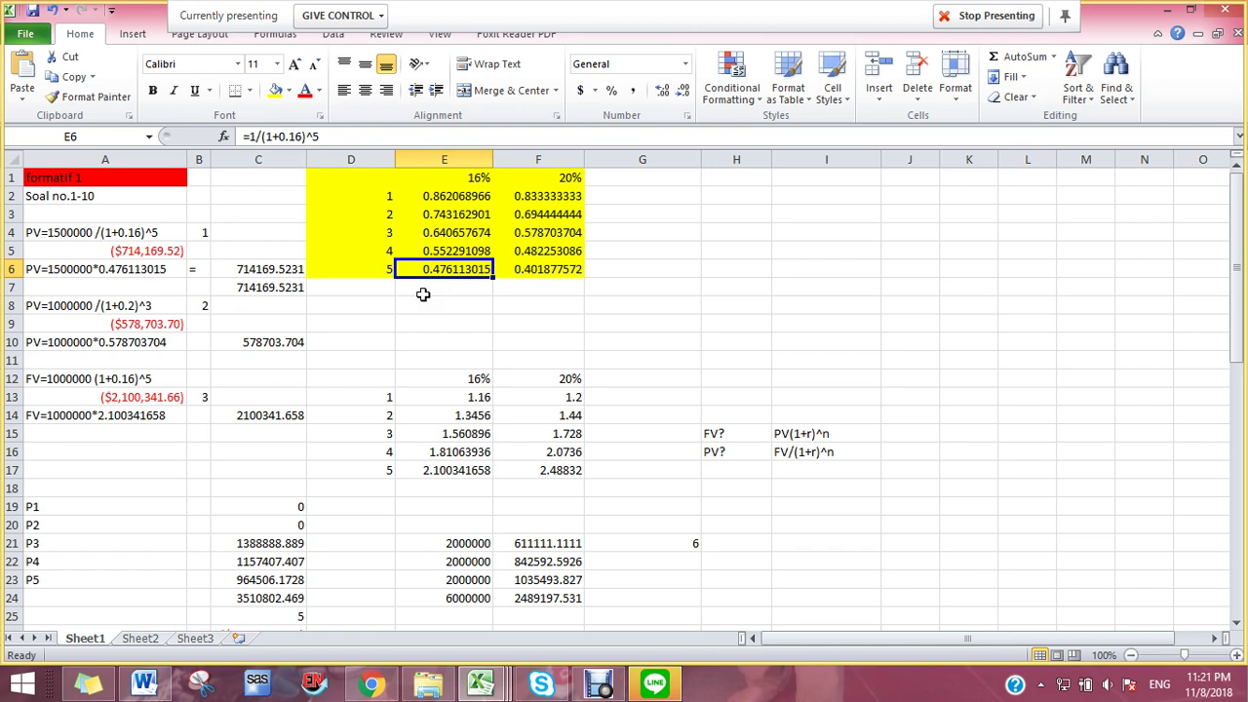
- Examine question 2's present-value expression in A8 and the 20%, period 3 future-value factor formula in F15
click(112, 305)
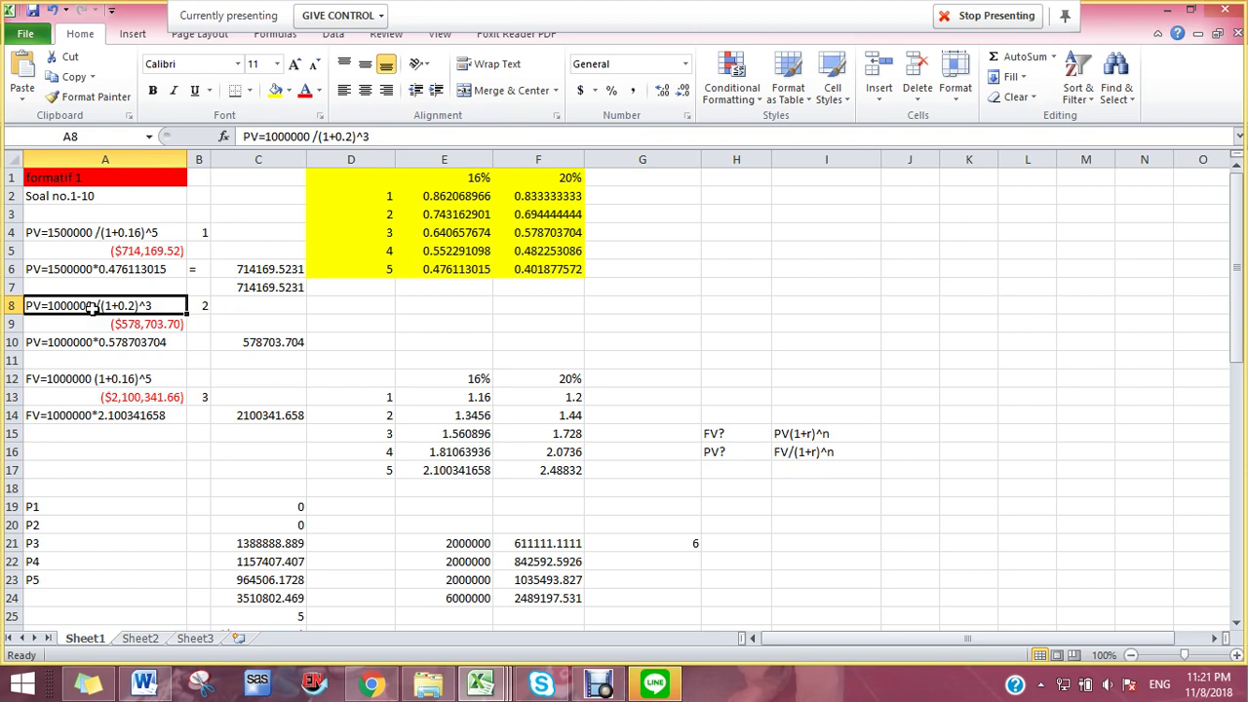
click(234, 377)
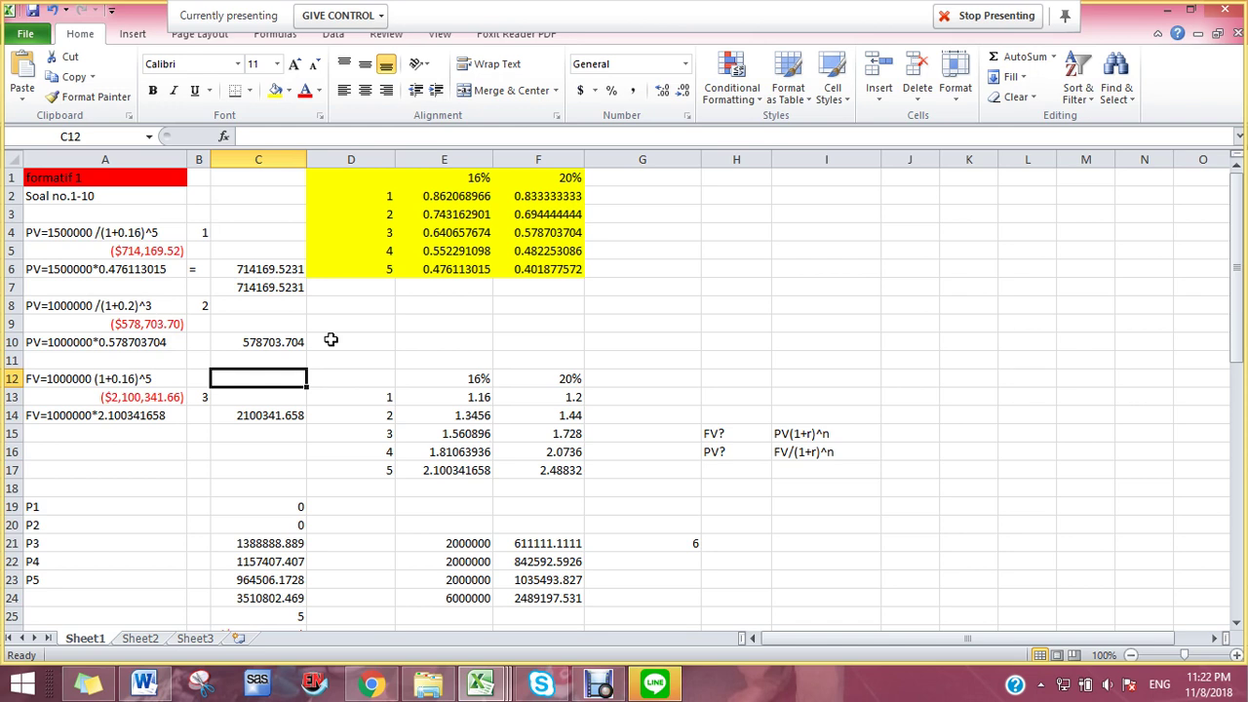
click(575, 433)
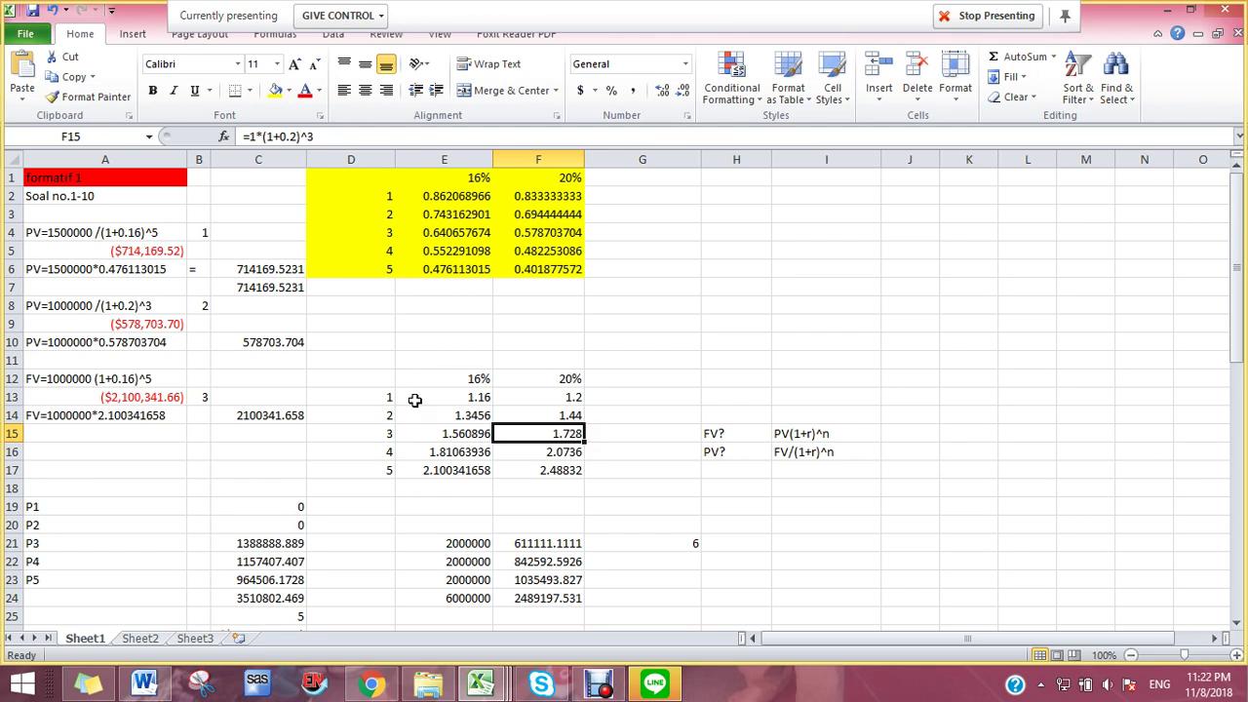
- Highlight the future-value factor table in D12:F17 with a yellow fill
click(244, 341)
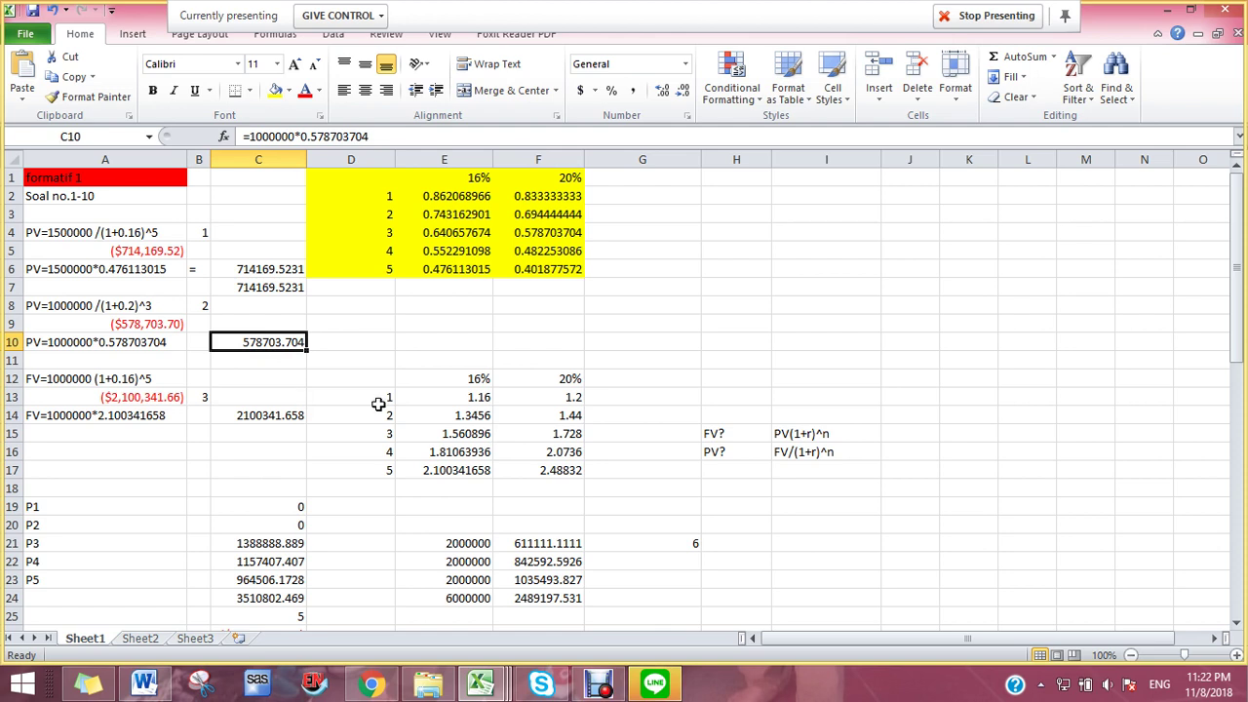
drag(374, 379, 538, 474)
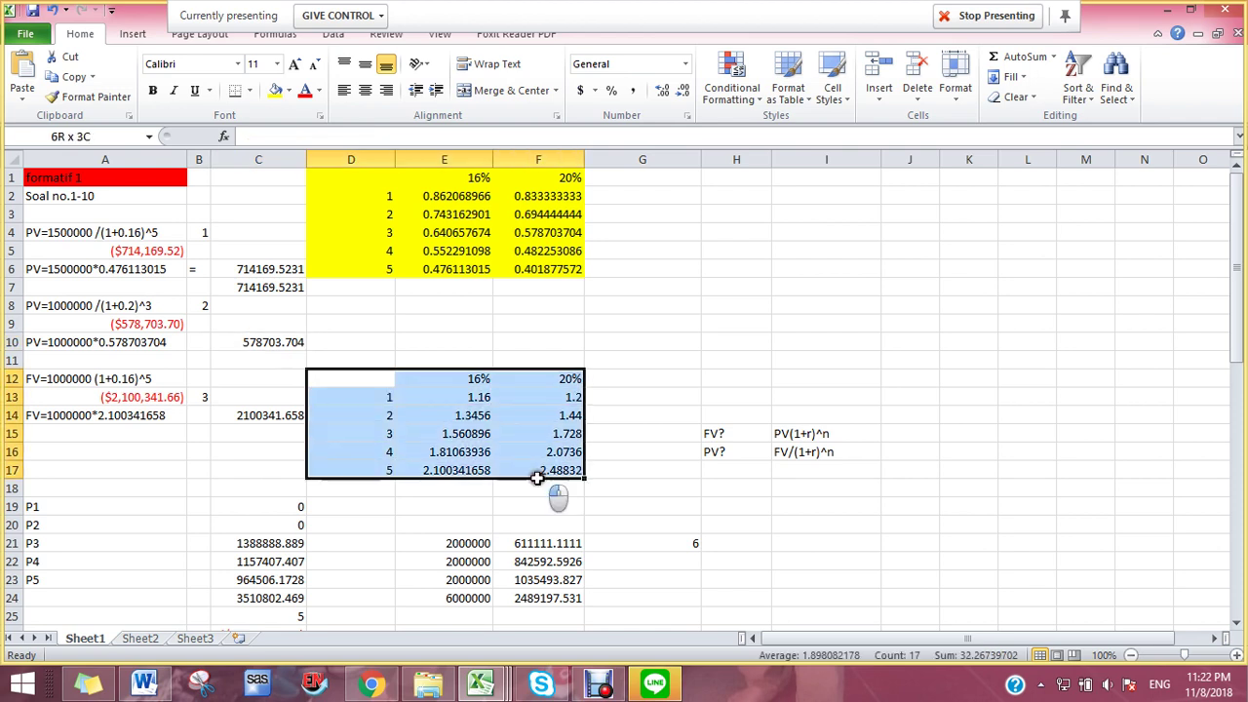
click(275, 90)
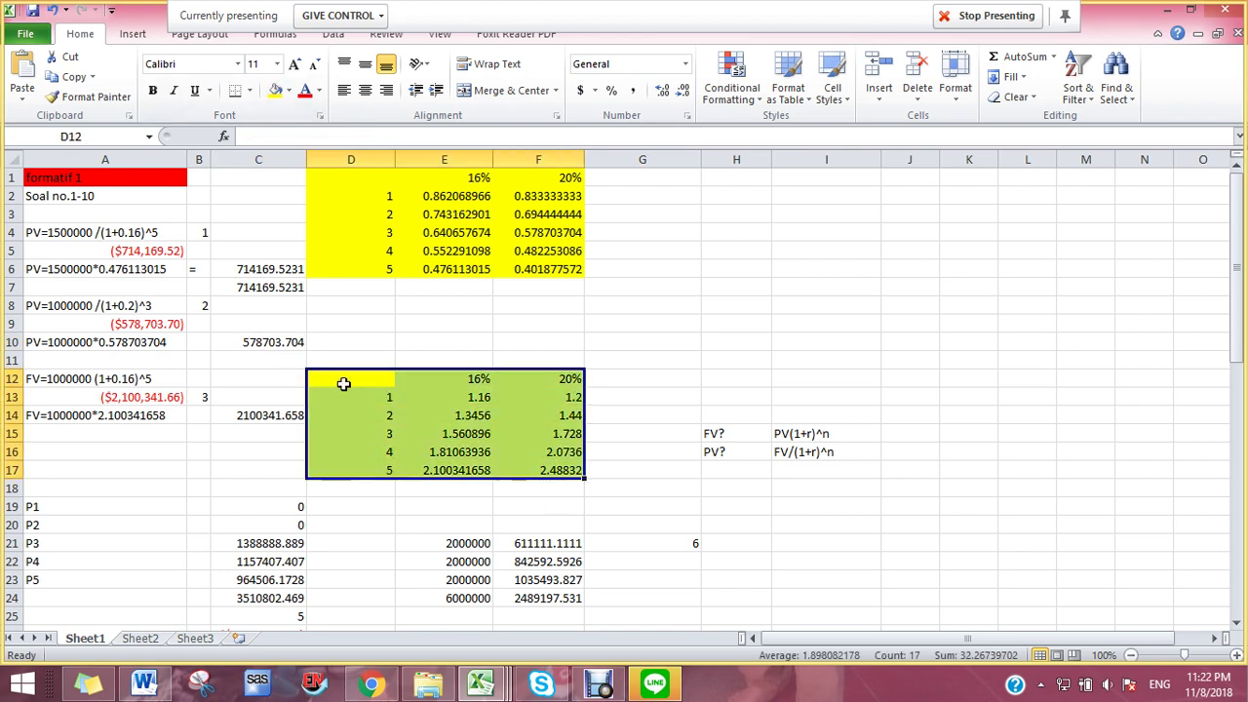
click(248, 448)
- Examine question 2's present-value entries in A10 and A9, and question 3's future-value formulas in A13 and C14
click(130, 343)
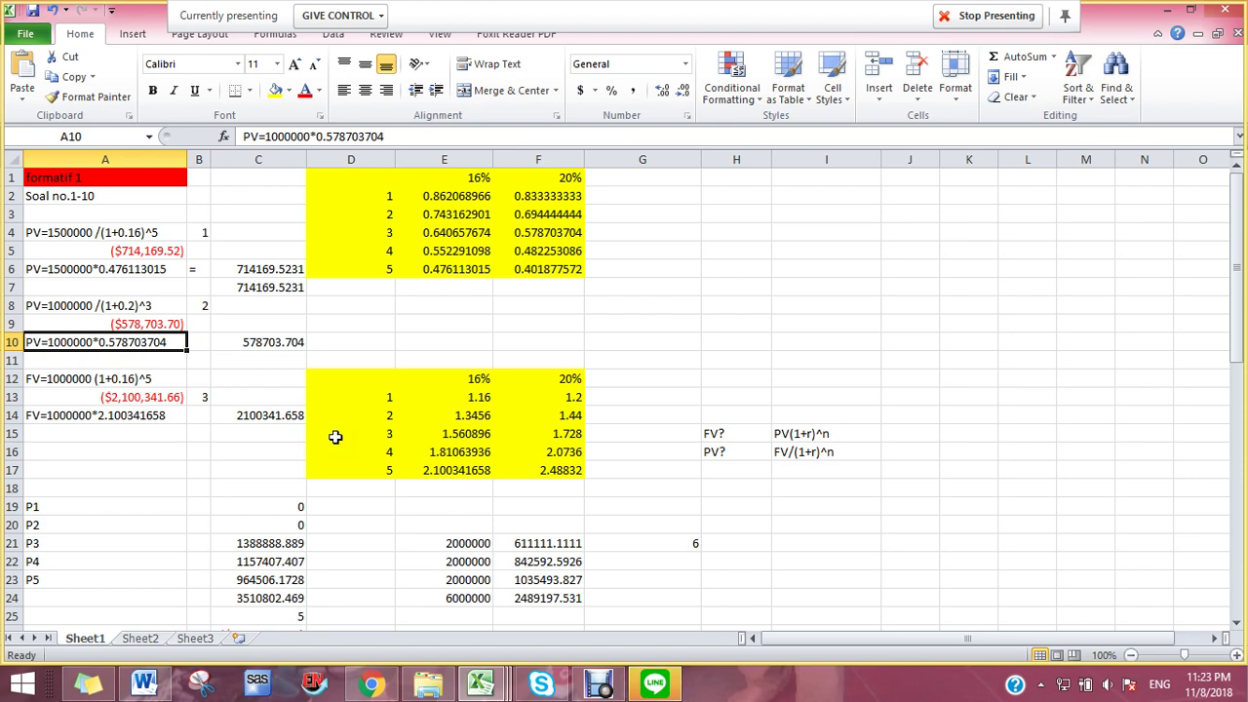
click(139, 325)
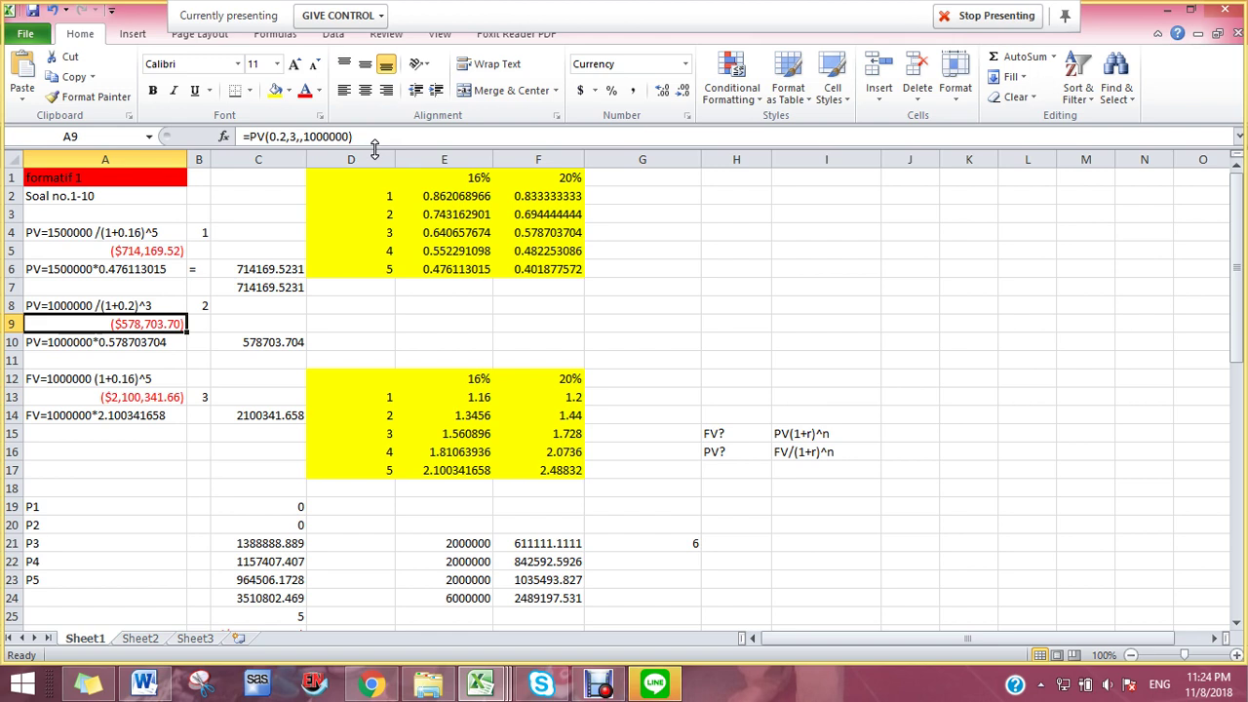
click(95, 396)
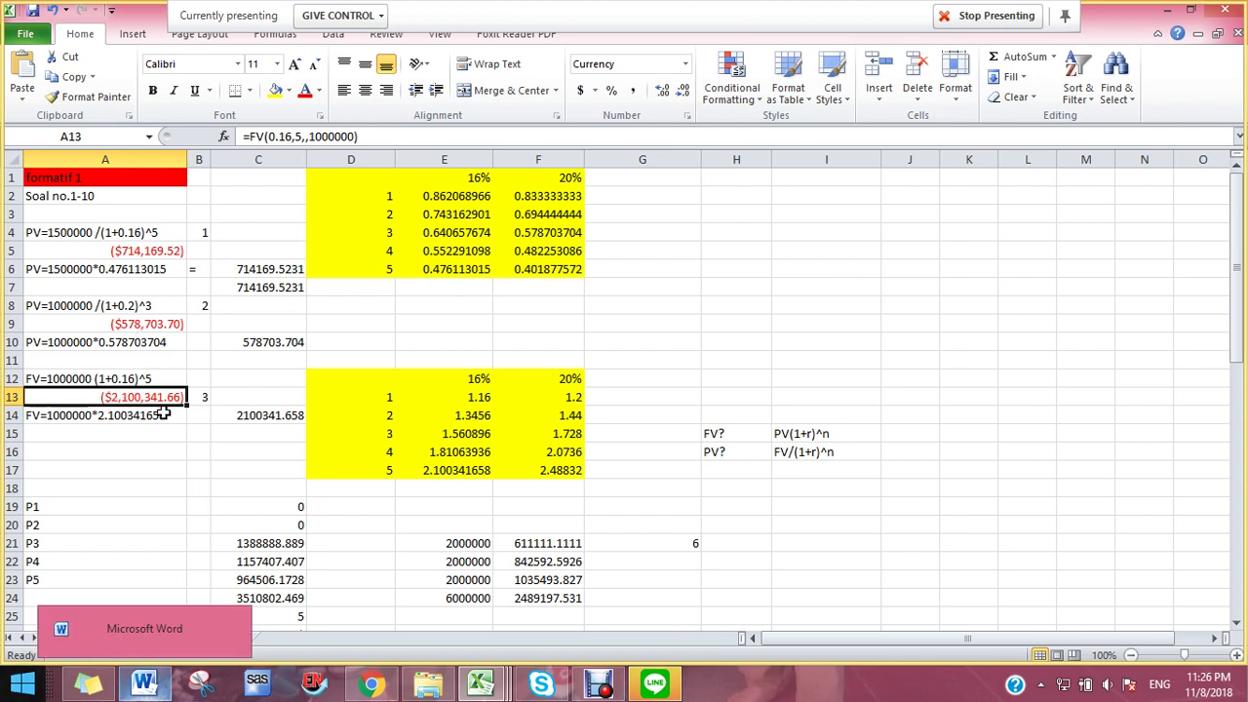
click(240, 412)
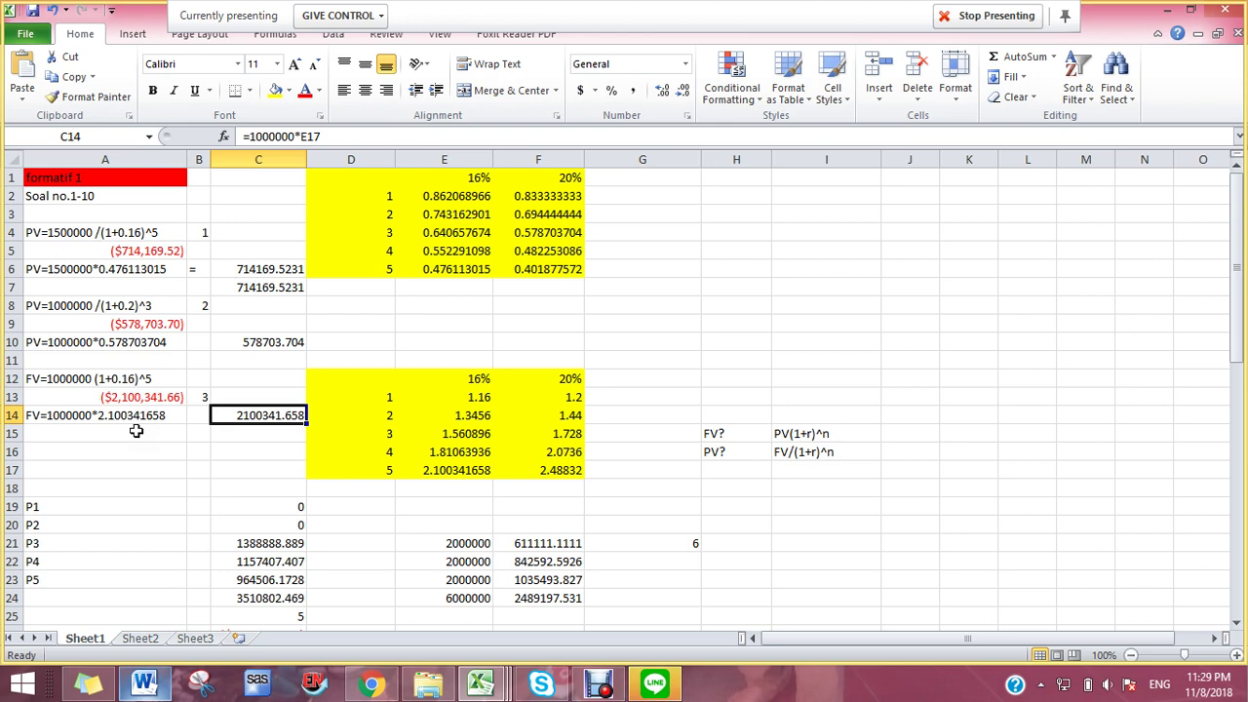
- Look at the next question's period schedule, checking the P1 and P2 amounts in C19 and C20
scroll(279, 472, down, 2)
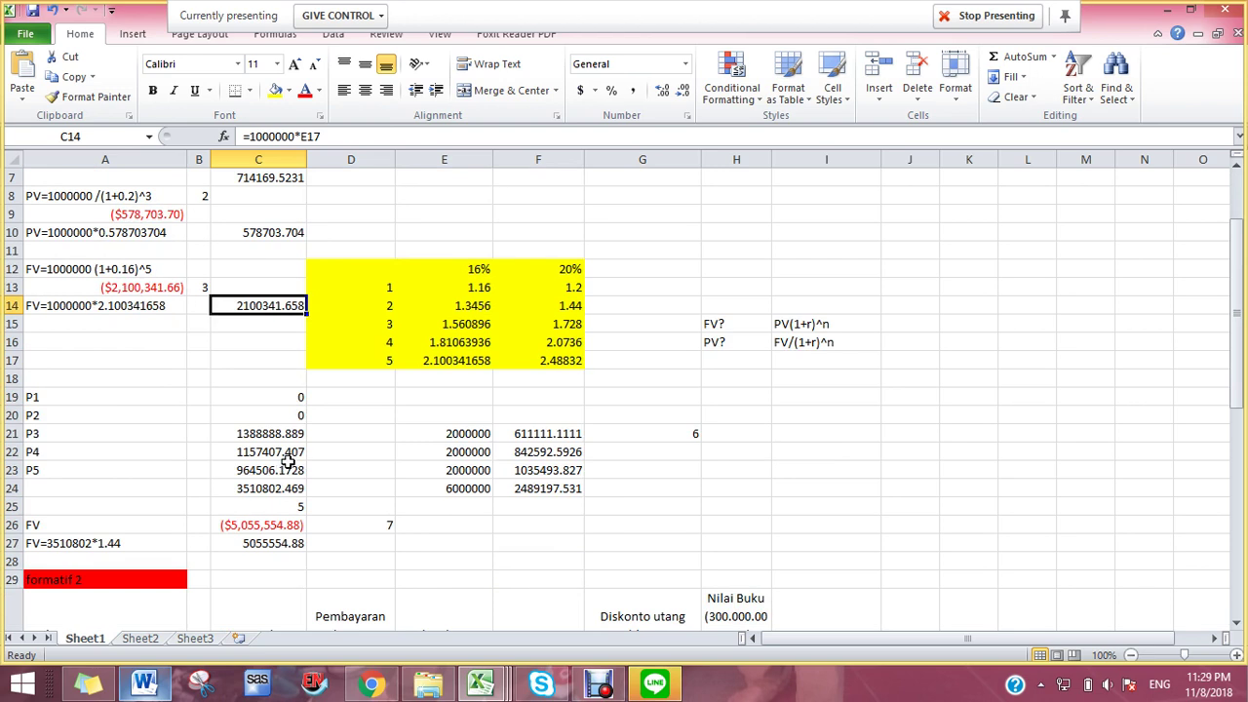
click(351, 470)
click(354, 414)
click(254, 379)
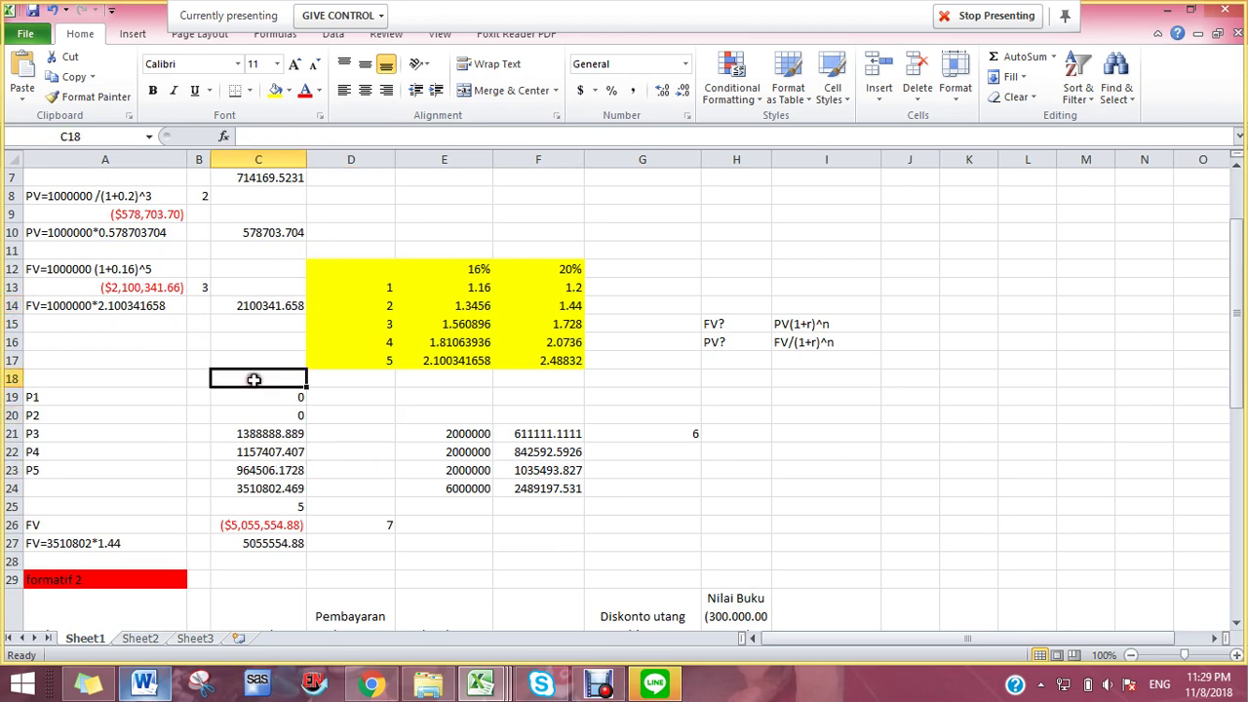
click(256, 396)
click(261, 415)
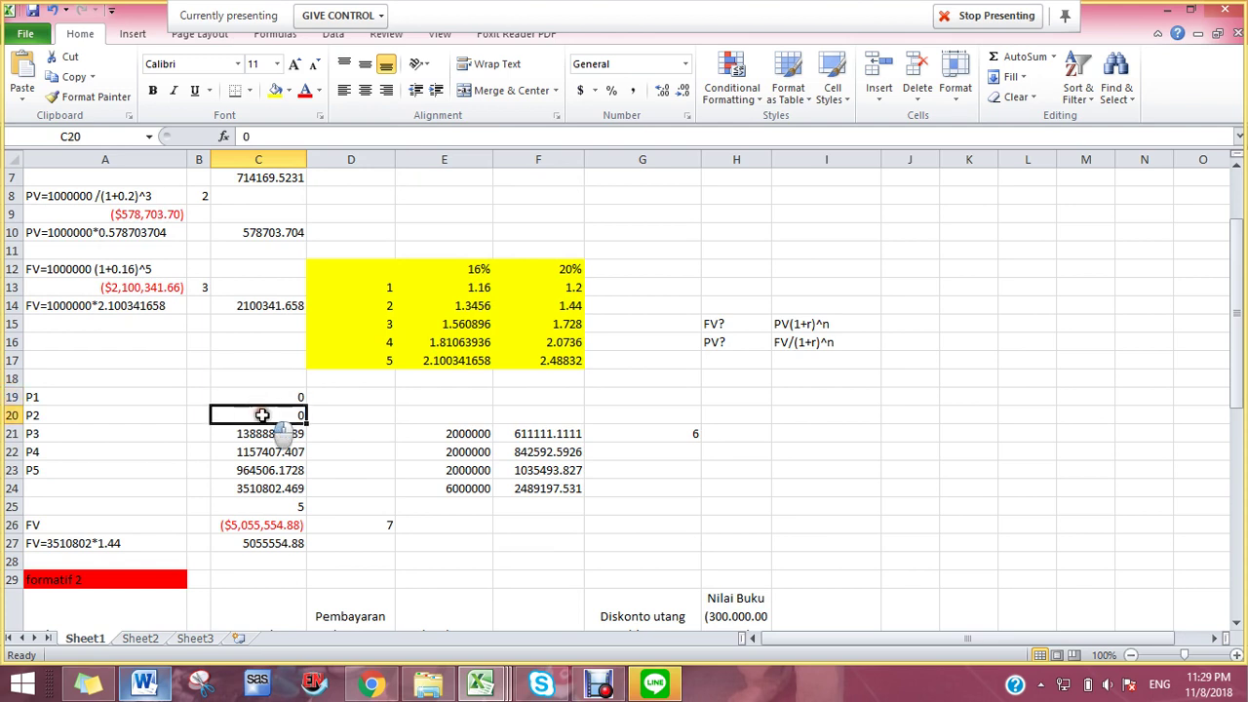
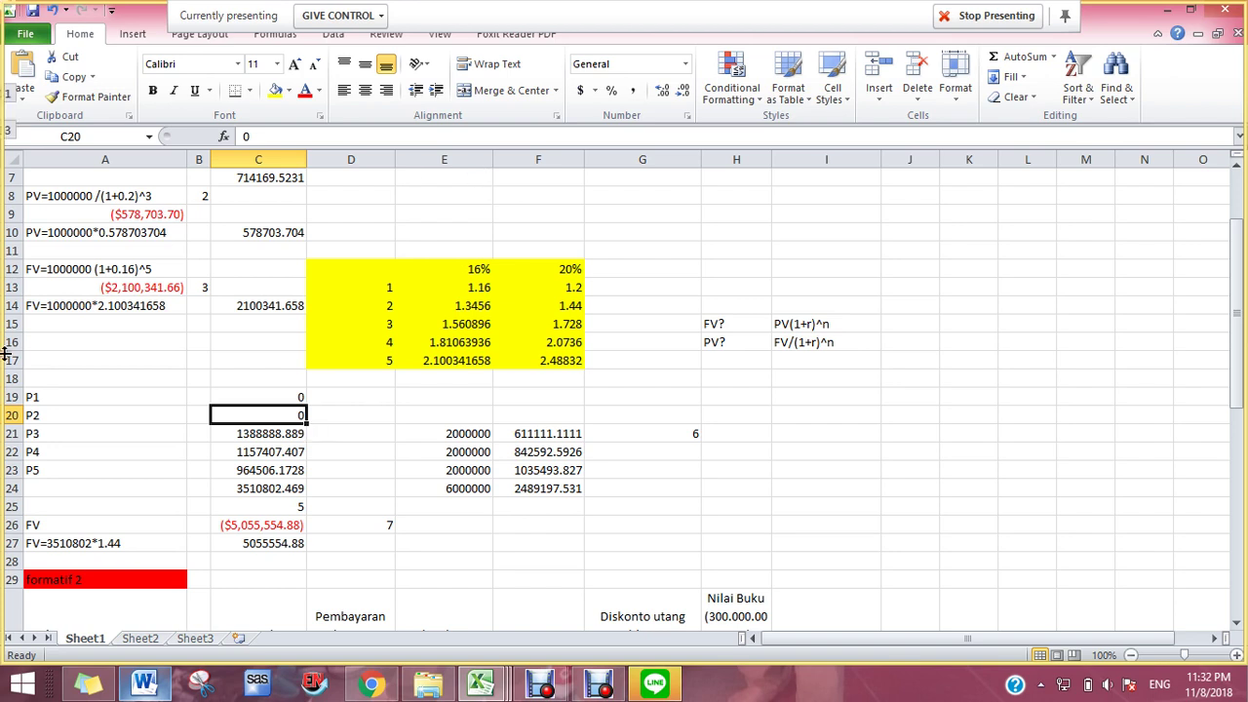
- Switch to the Skype Meetings App and stop presenting the shared programs
click(97, 396)
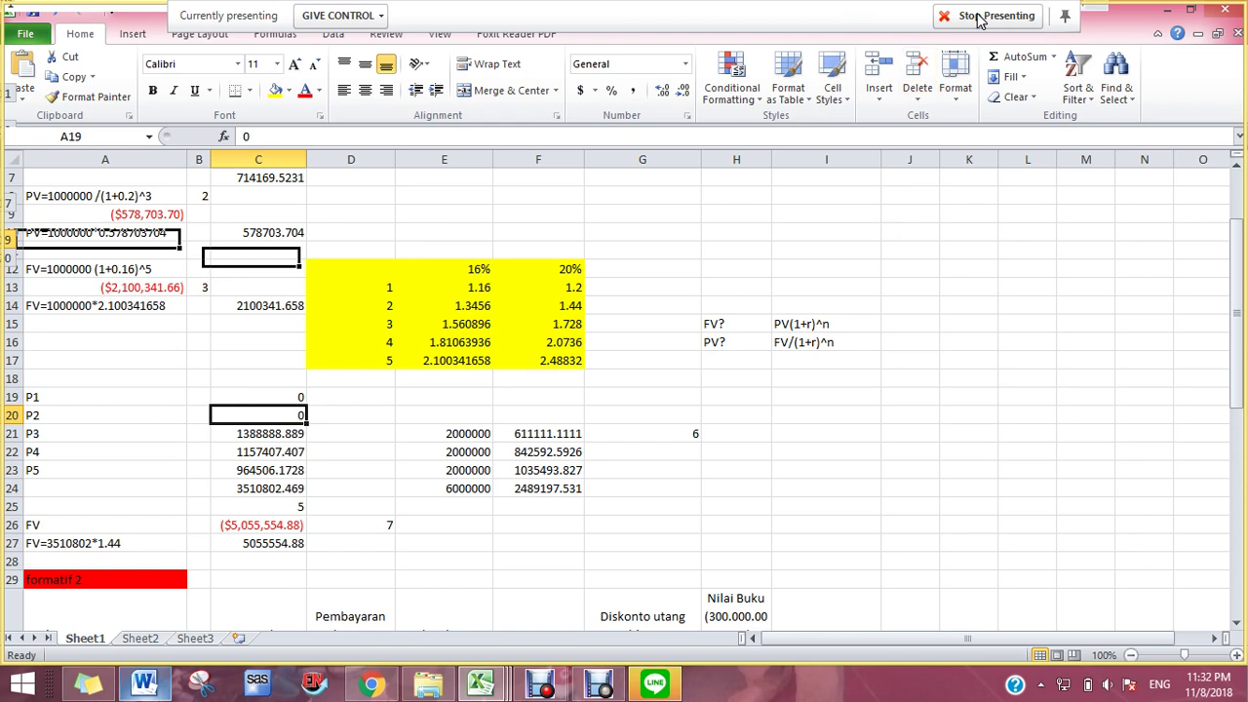
key(Escape)
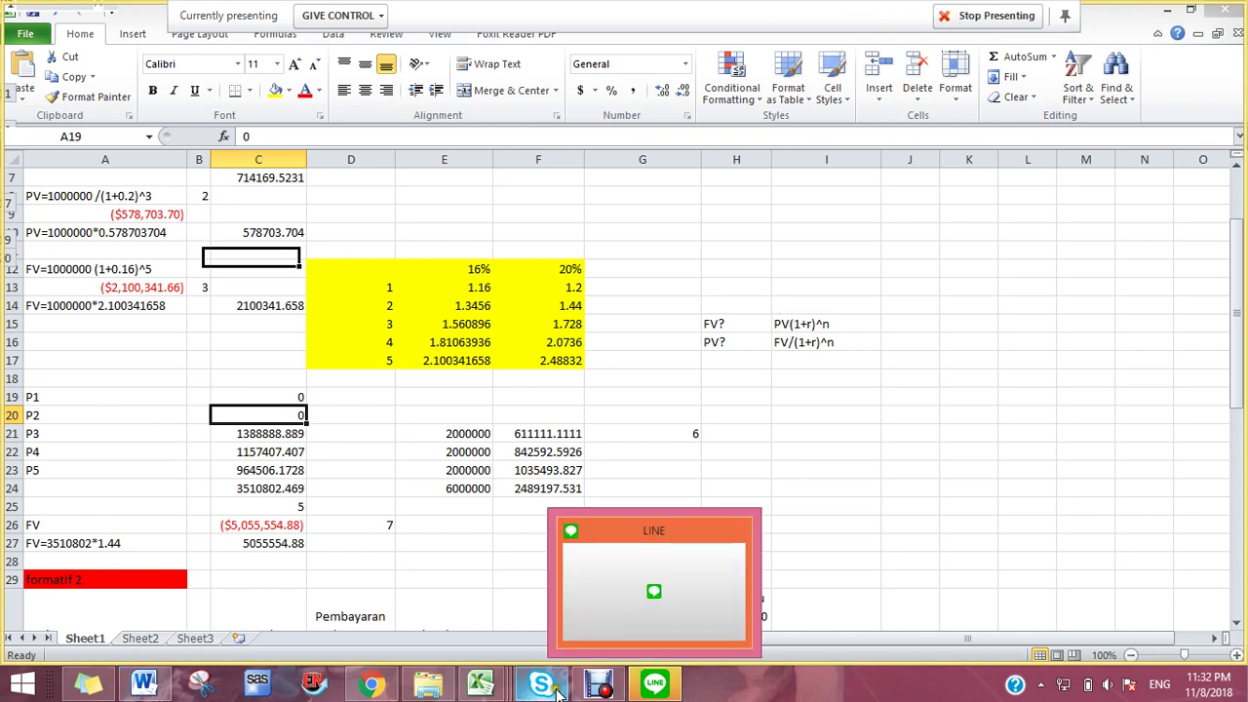
mouse_move(550, 689)
click(559, 634)
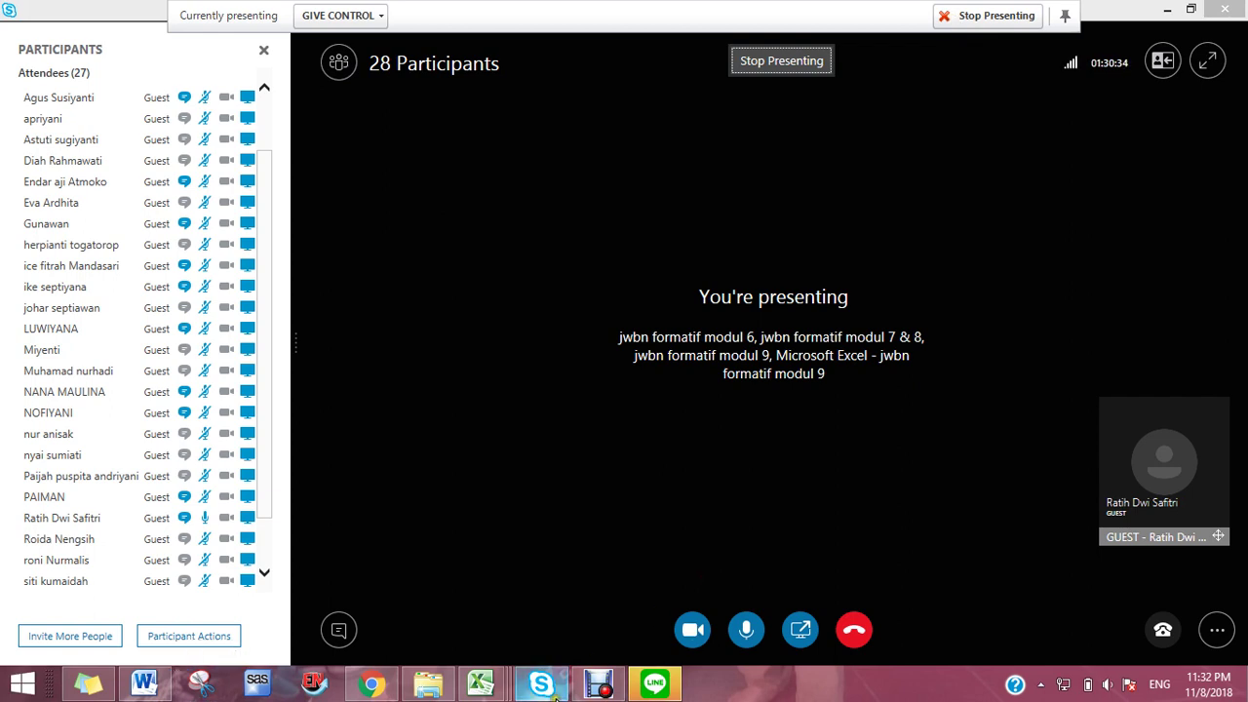
click(546, 688)
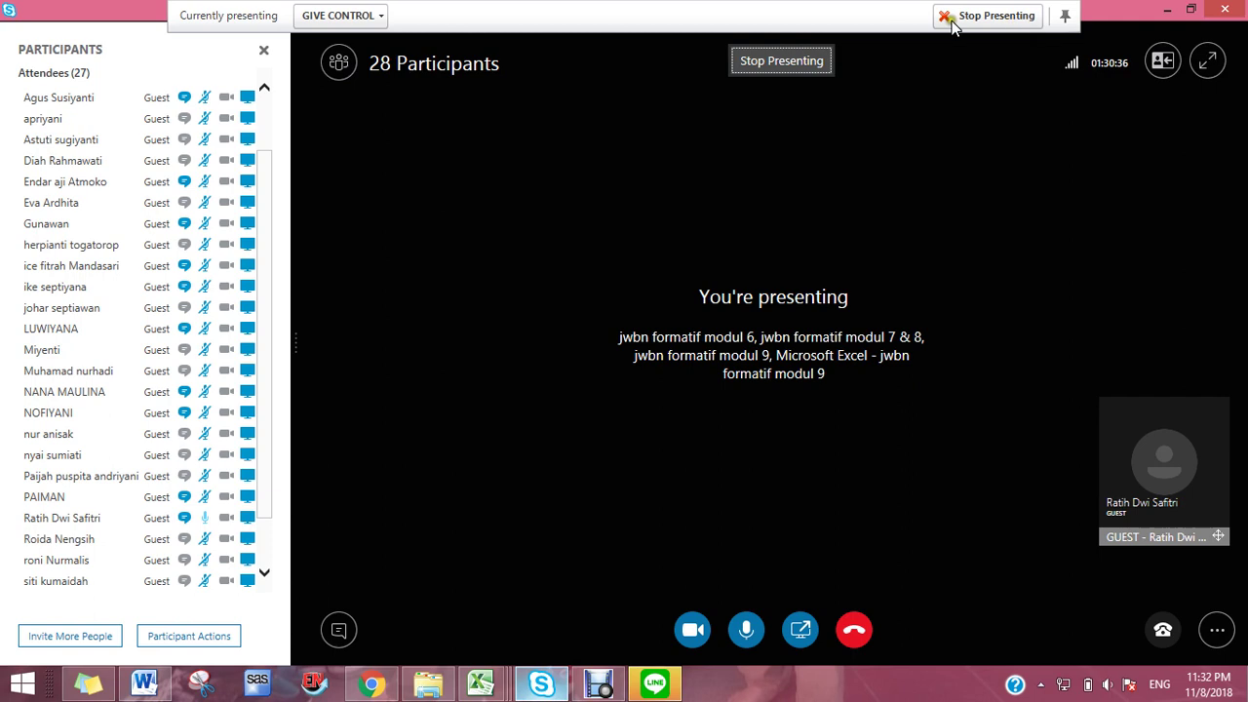
click(766, 64)
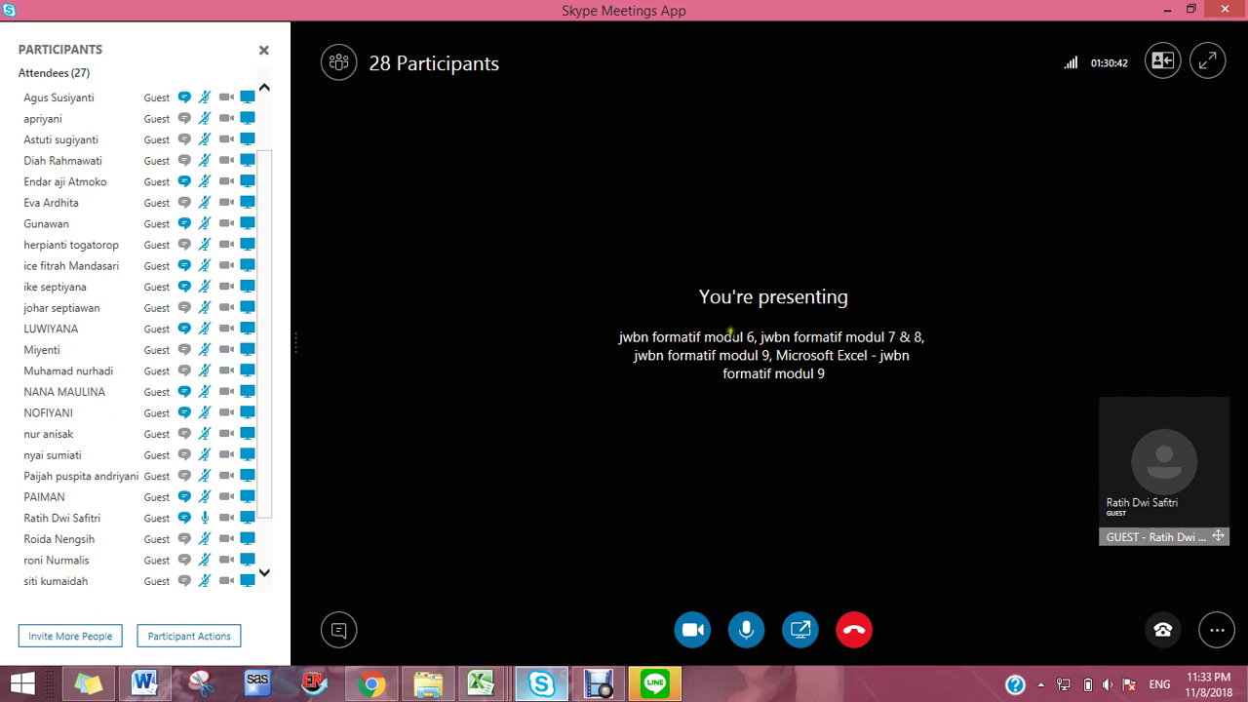
- Share the Excel program with the jwbn formatif modul workbooks in the meeting again
click(804, 644)
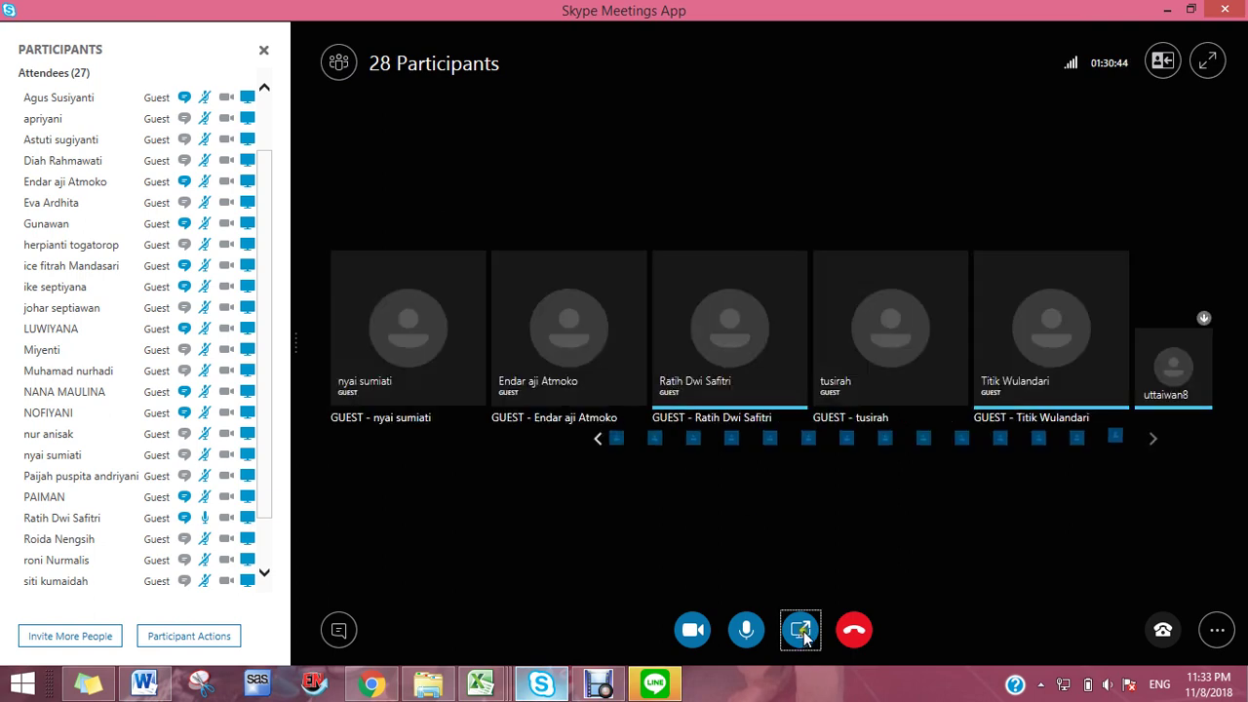
click(803, 636)
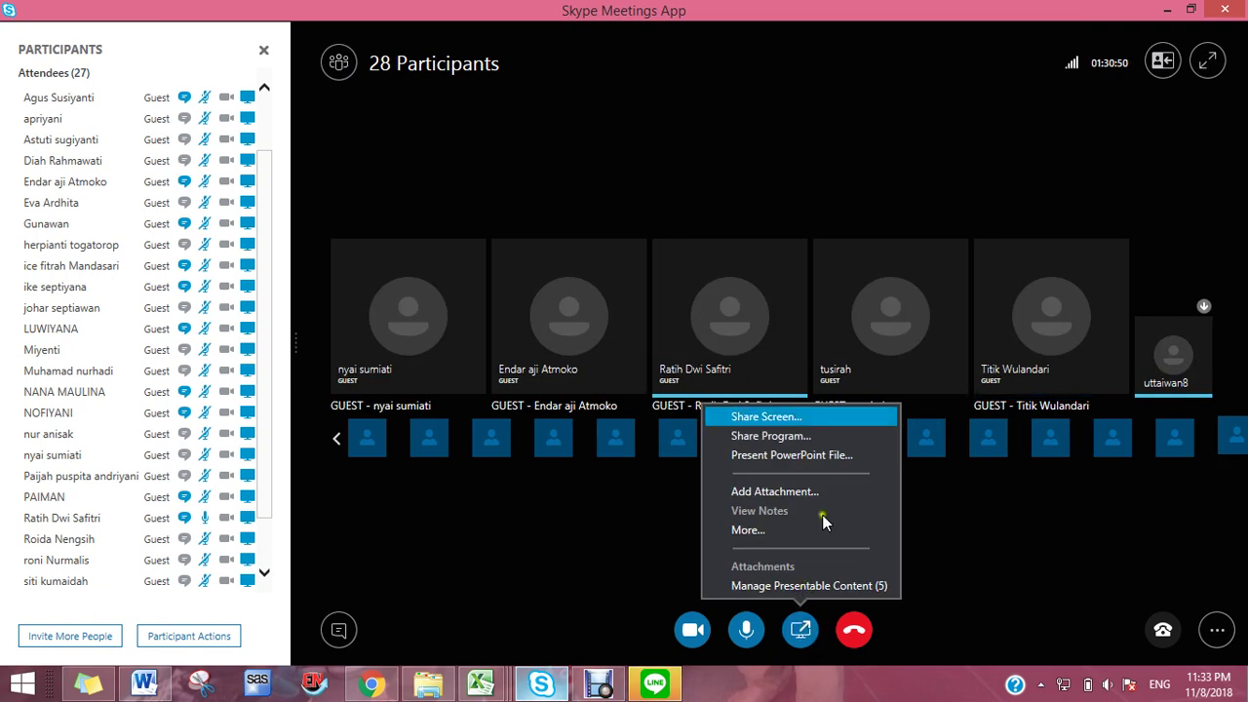
click(802, 435)
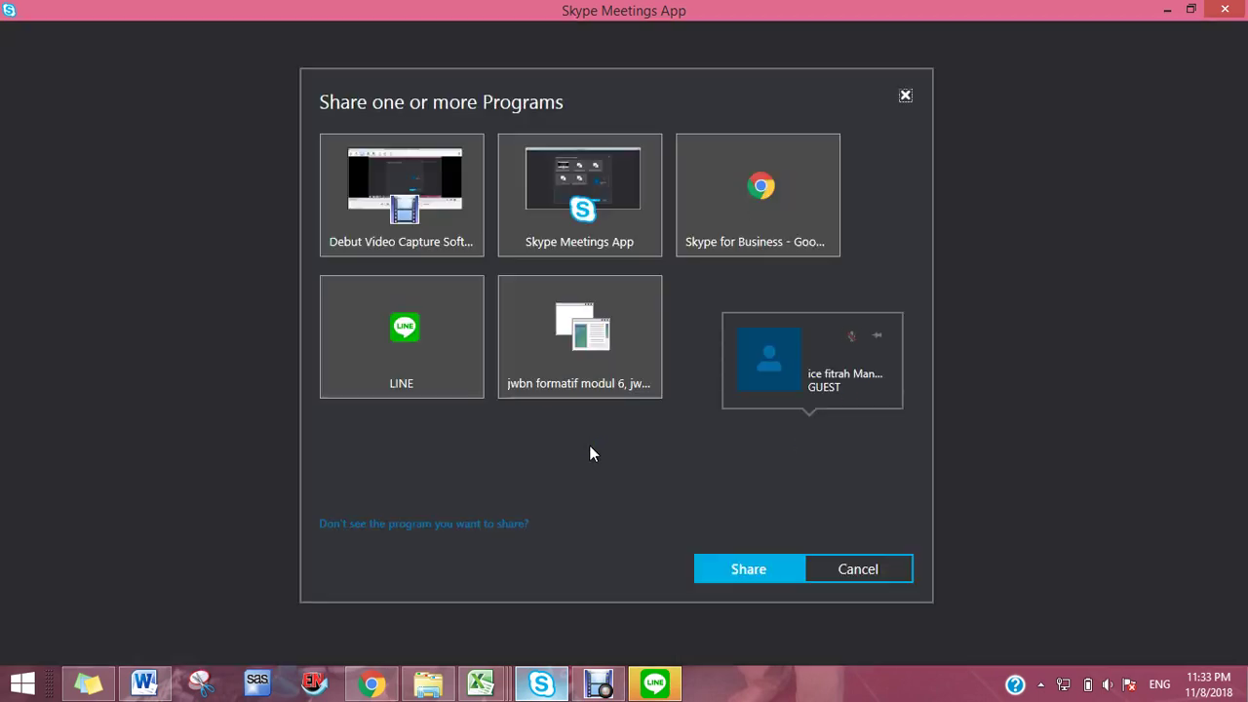
click(592, 367)
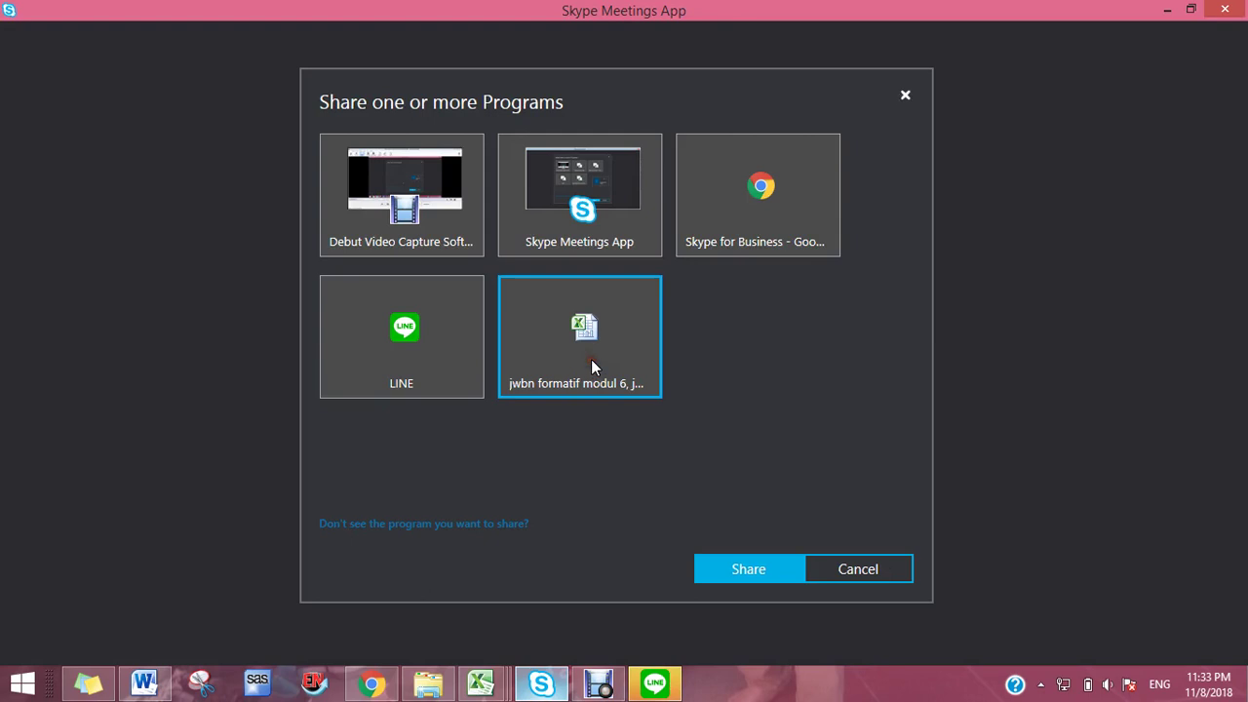
click(728, 568)
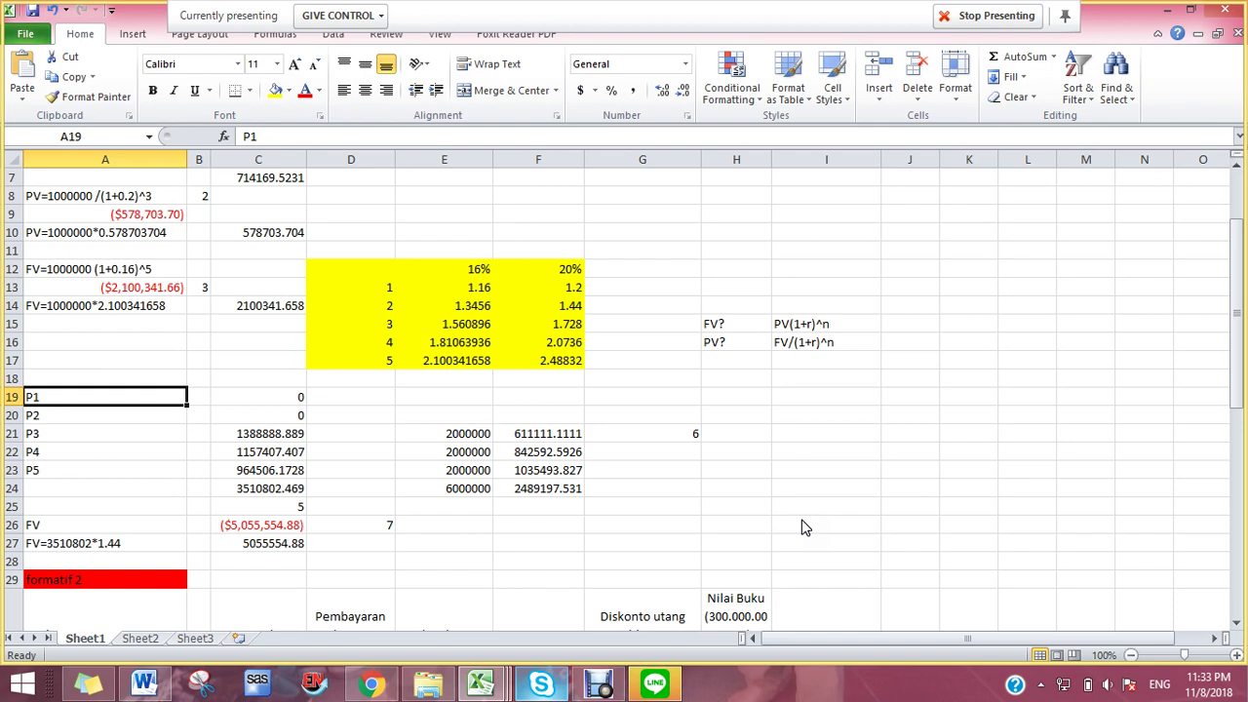
- Point out the P1 and P2 period labels in A19:A20 of the payment schedule
click(145, 458)
click(69, 401)
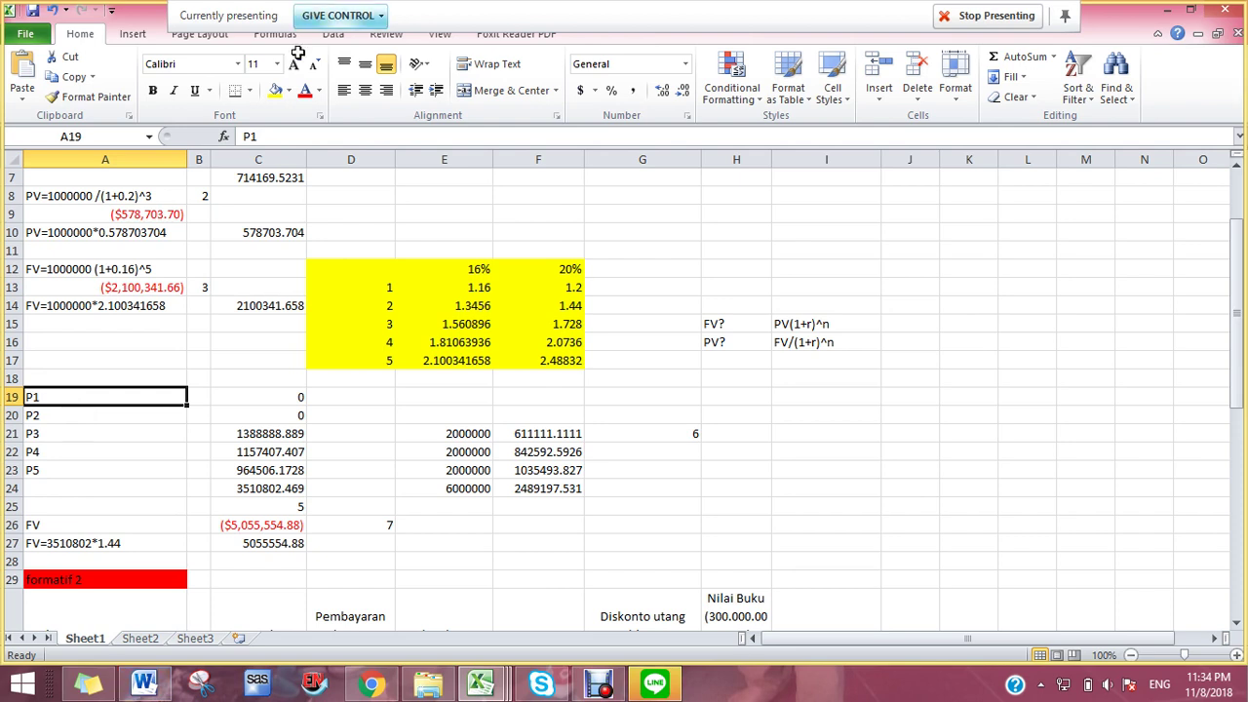
click(139, 444)
mouse_move(122, 400)
mouse_down()
mouse_move(136, 411)
mouse_move(118, 416)
mouse_up()
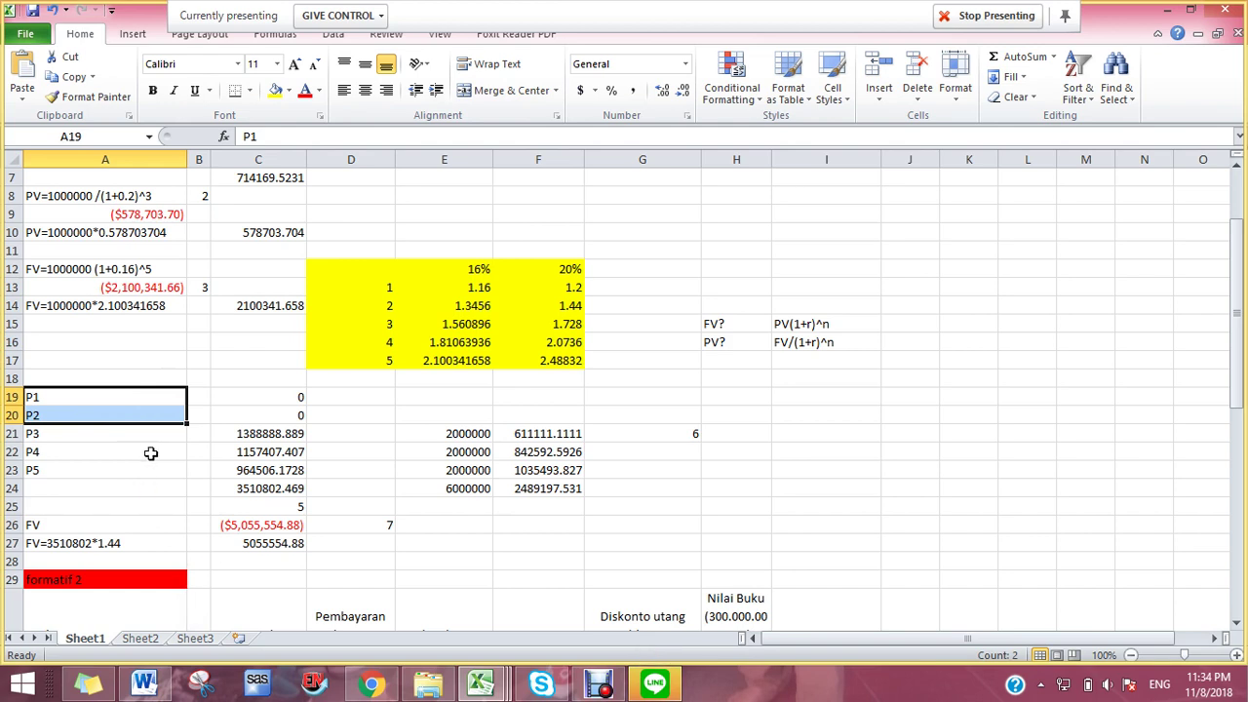
click(344, 431)
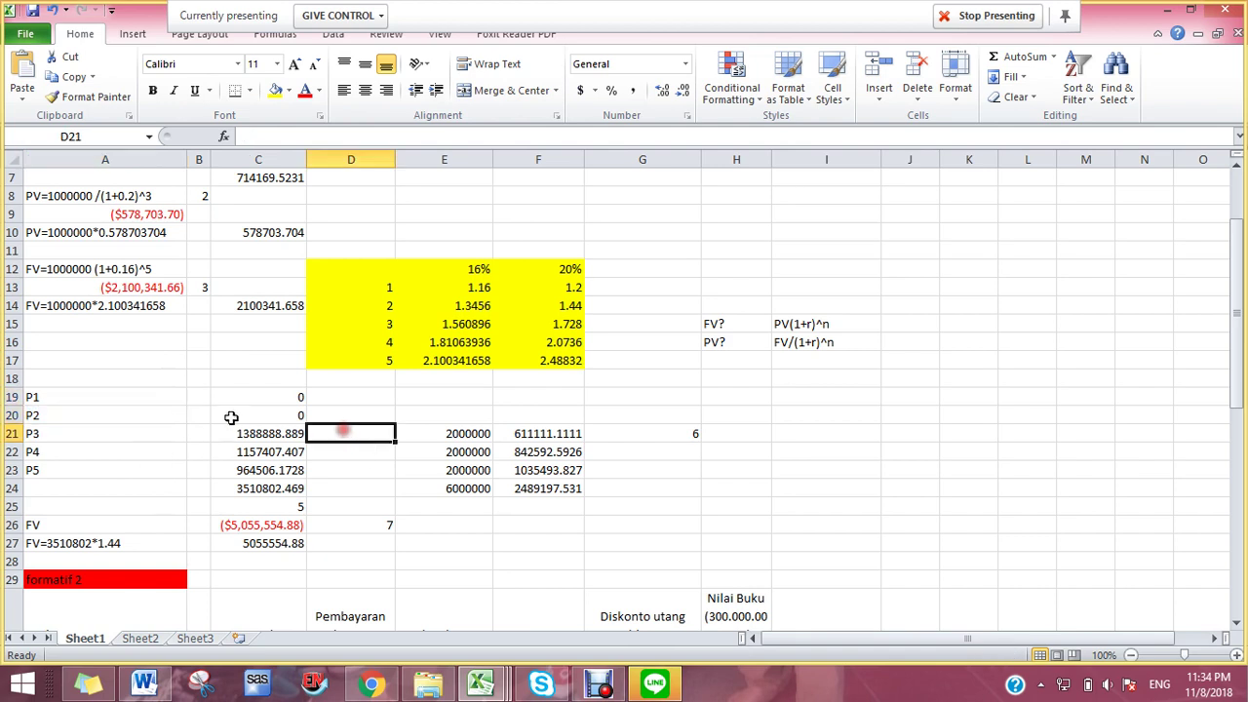
click(170, 420)
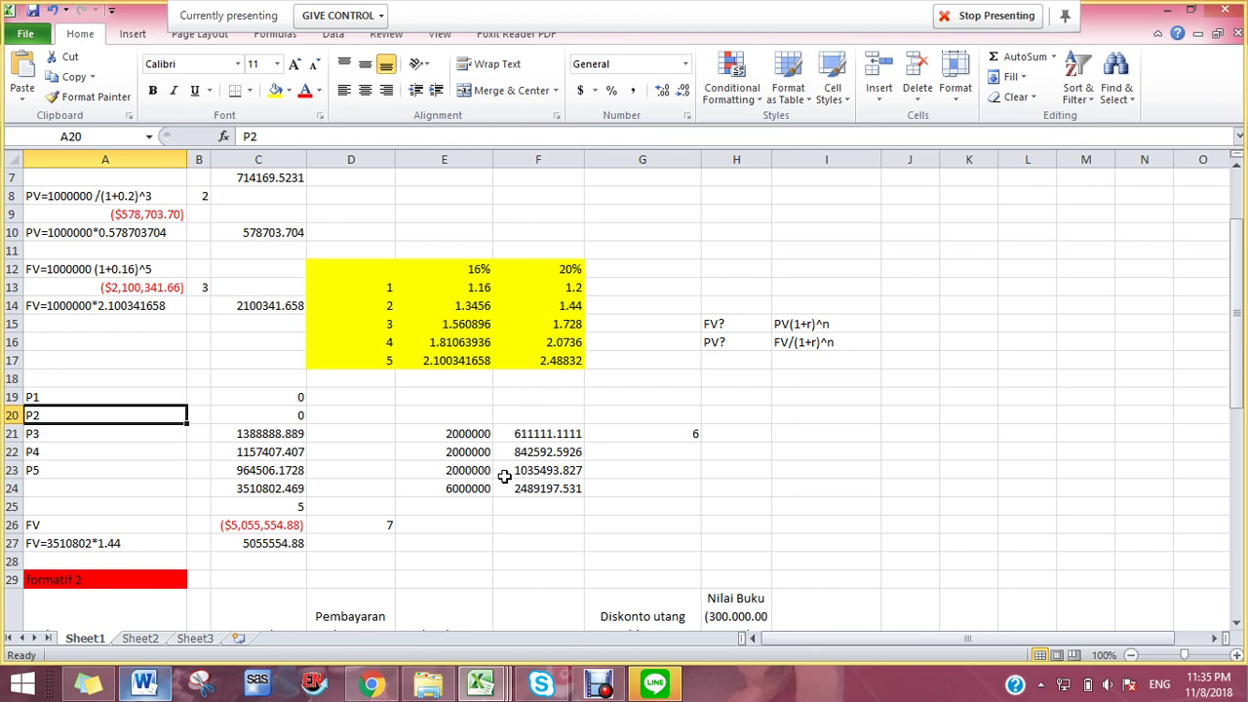
- Go through the P1, P2 and P3 rows, checking the amounts in C19 and C20 and the discounting formula in C21
click(125, 487)
click(132, 441)
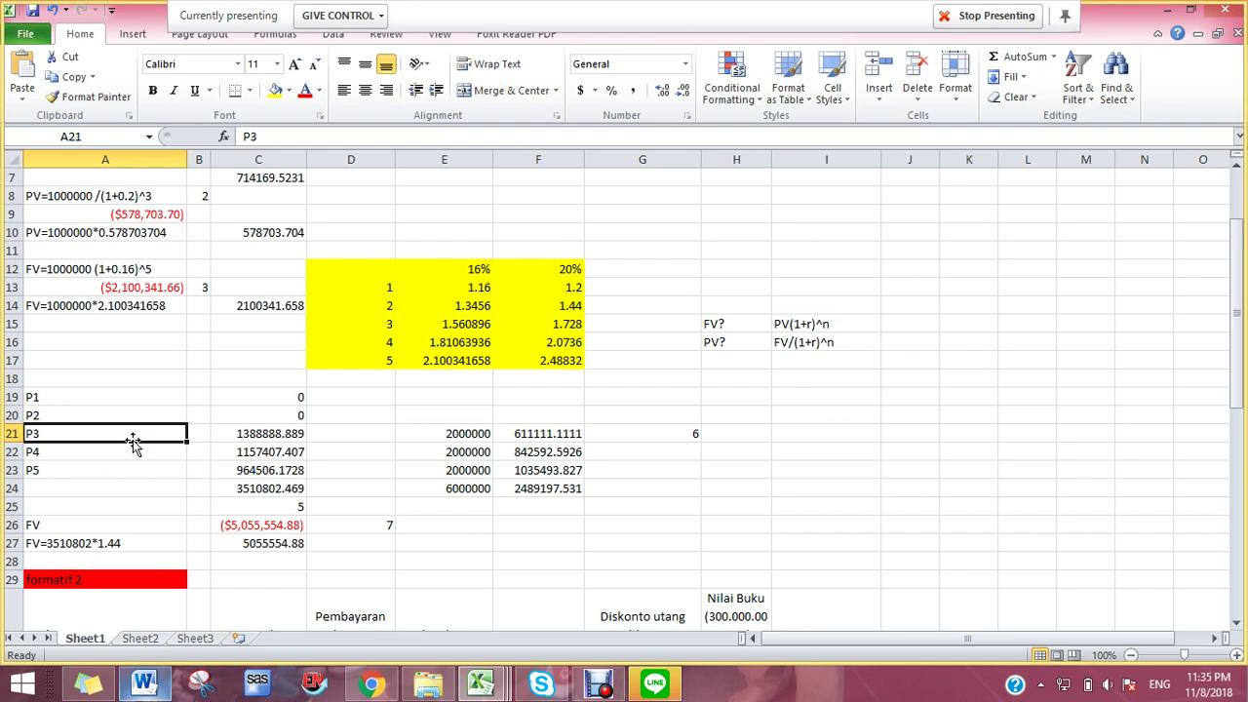
click(76, 397)
click(249, 396)
click(133, 414)
click(251, 414)
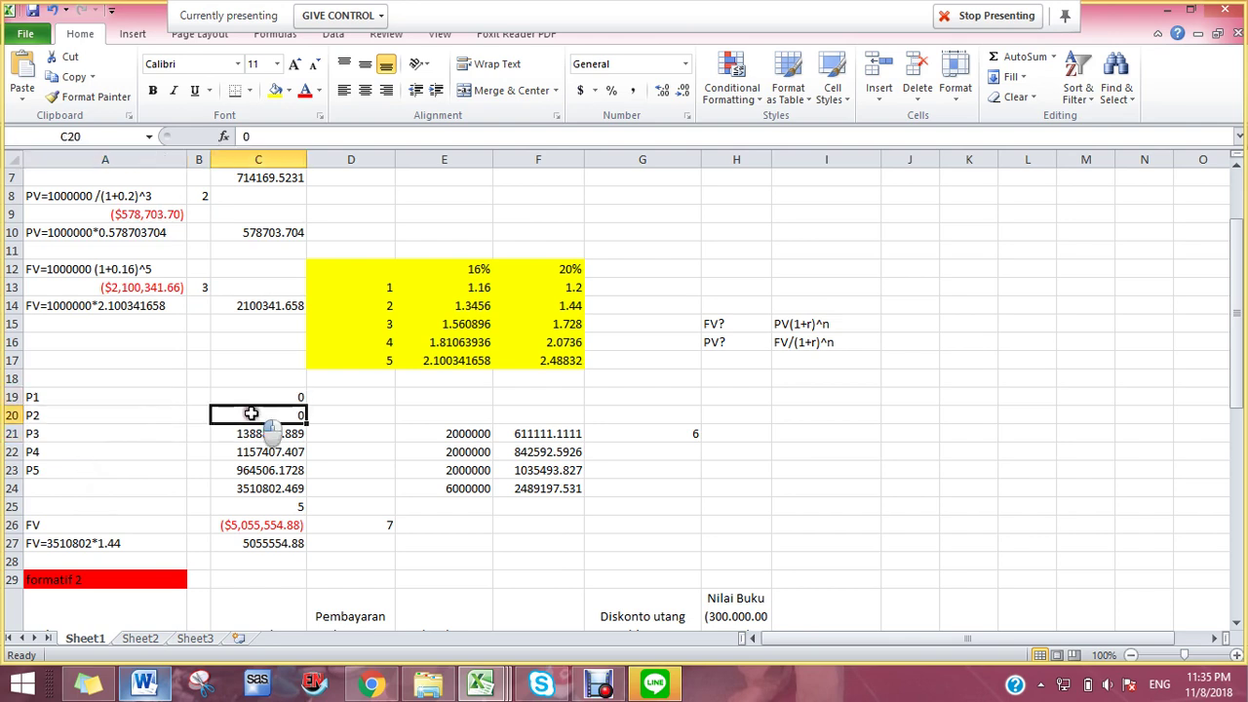
click(87, 435)
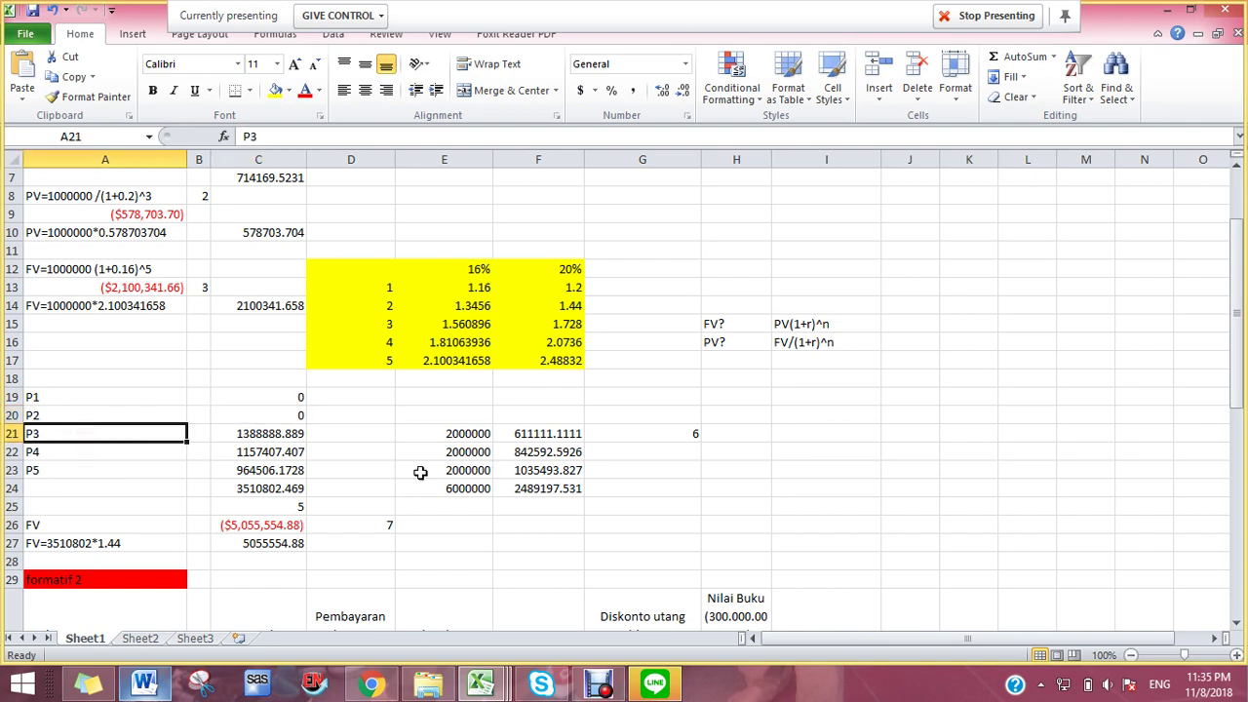
click(251, 435)
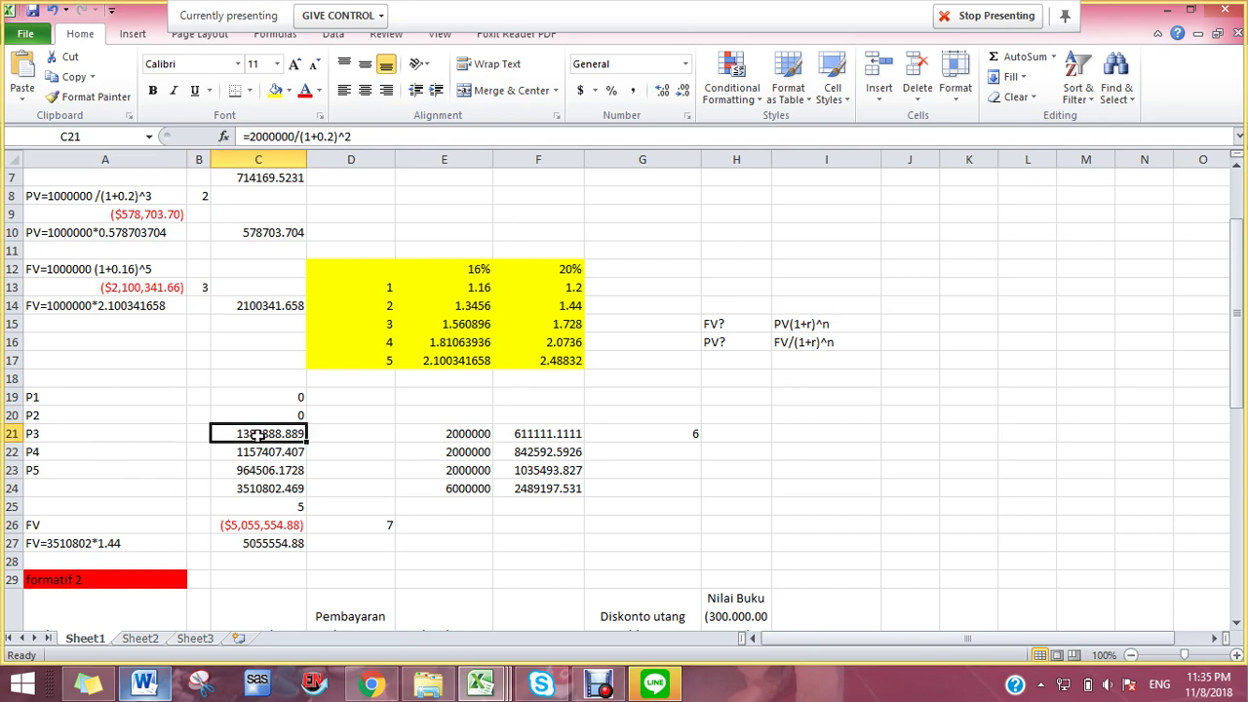
- Compare the P3 payment in E21 with the sum formula in C24 and the discounting formulas in C21 and C22
click(417, 475)
click(441, 437)
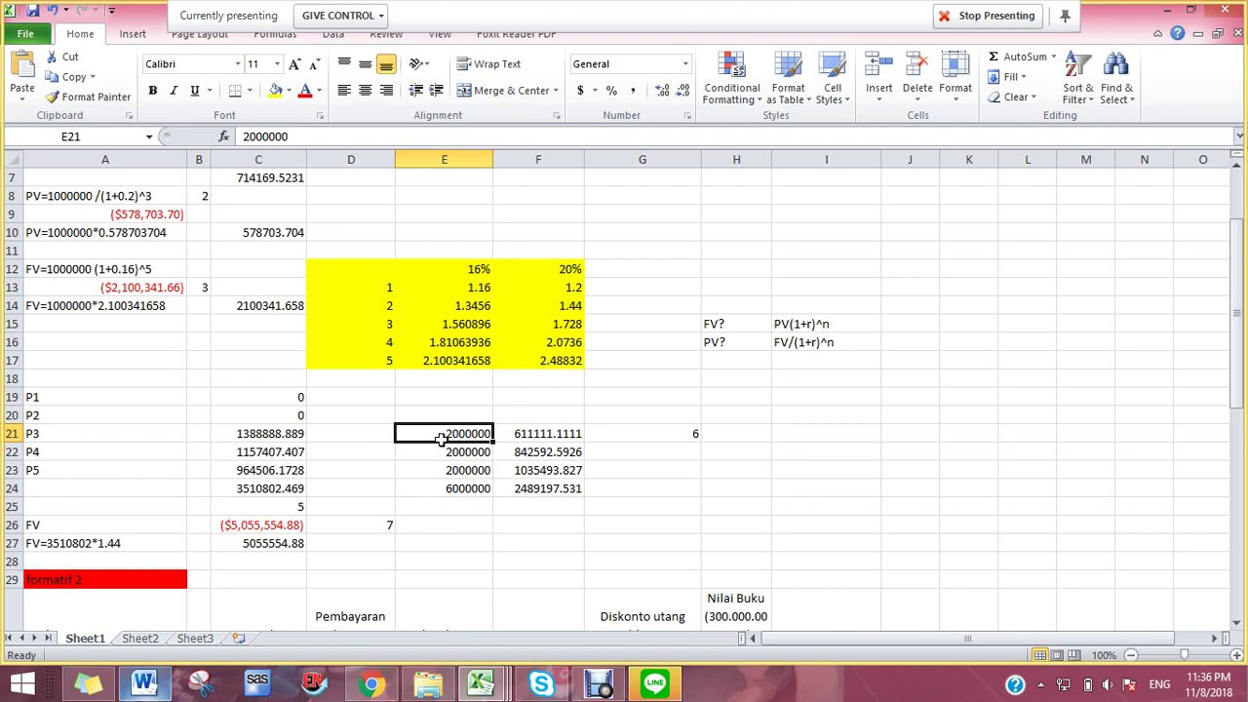
click(255, 489)
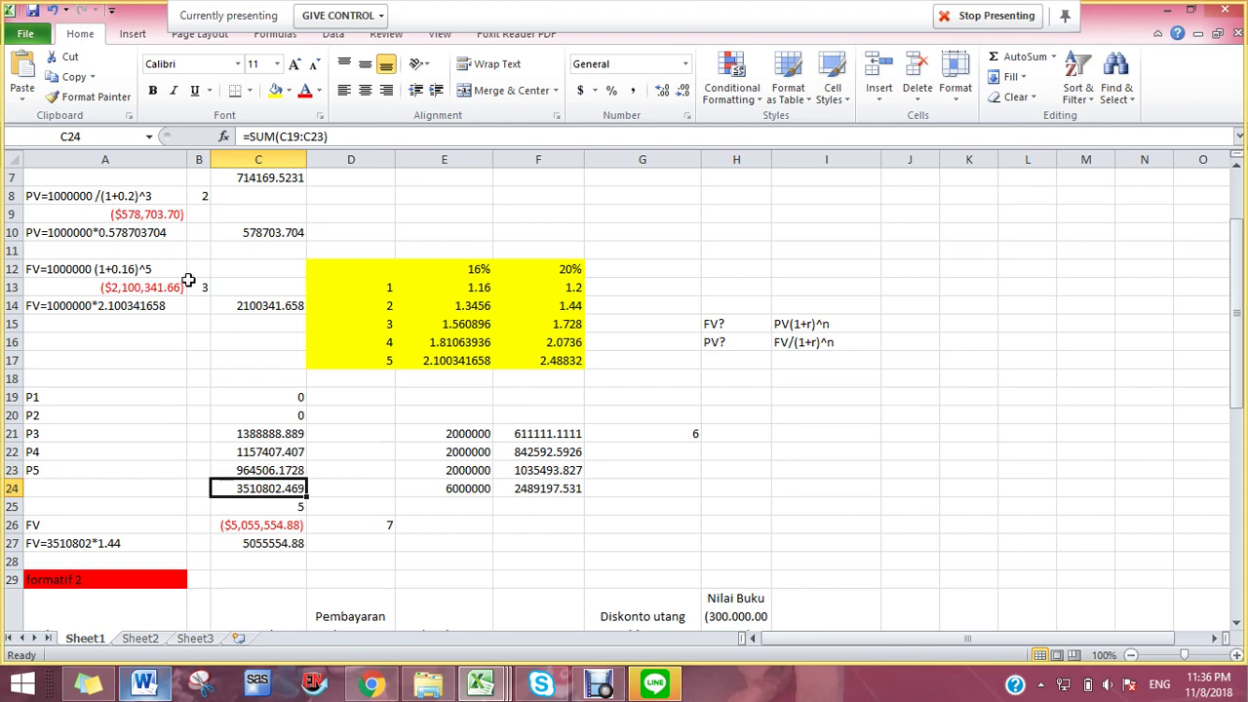
click(272, 435)
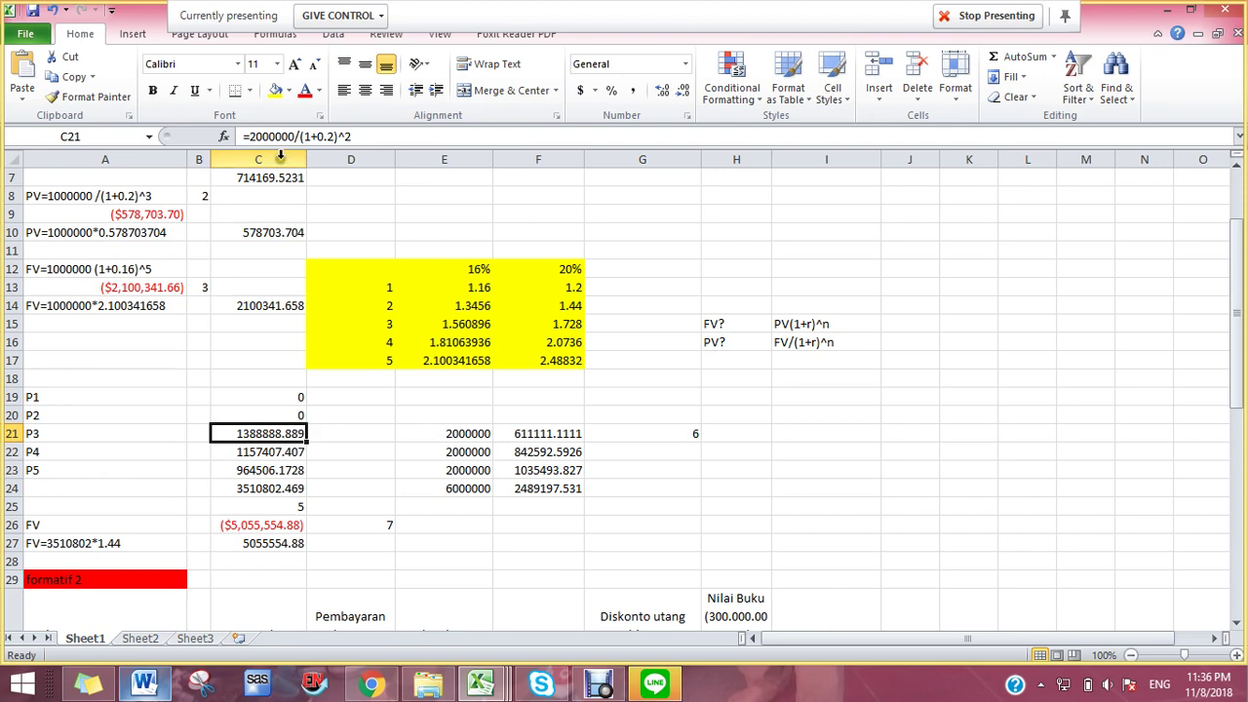
click(243, 455)
click(257, 426)
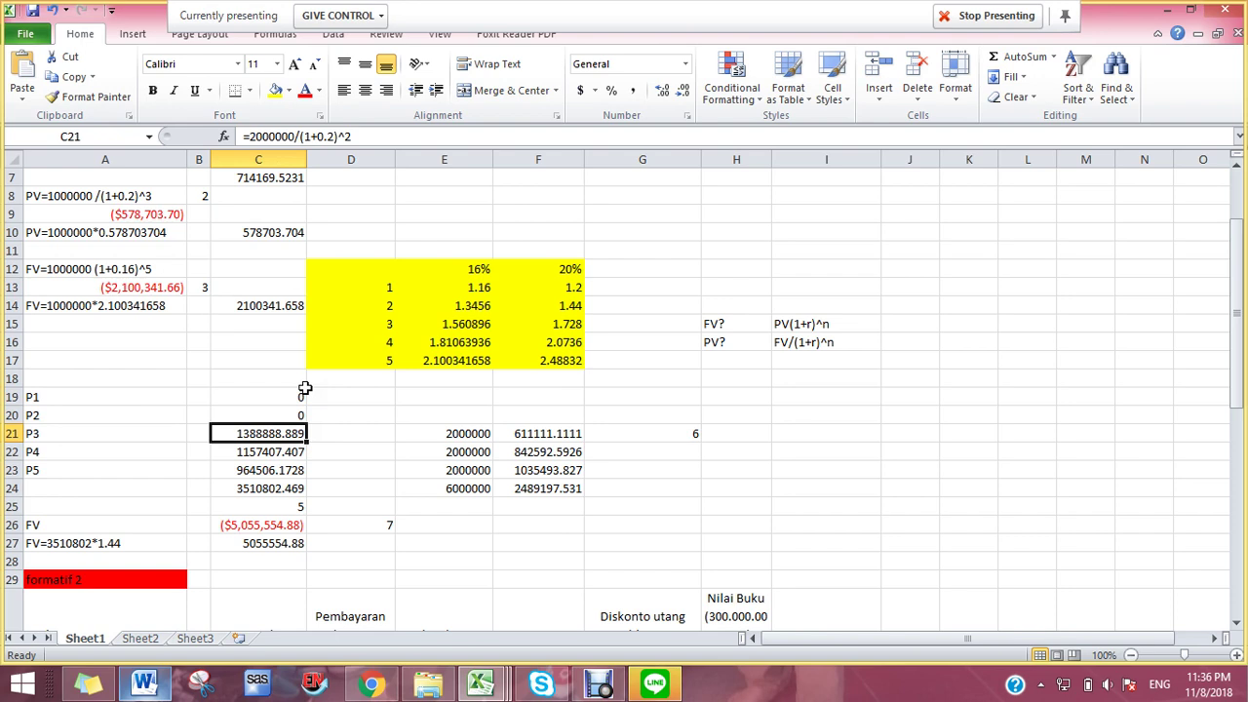
- Examine the P3 to P5 payments in E21:E23 and the sum formula in E24
drag(451, 434, 446, 468)
click(447, 488)
click(437, 486)
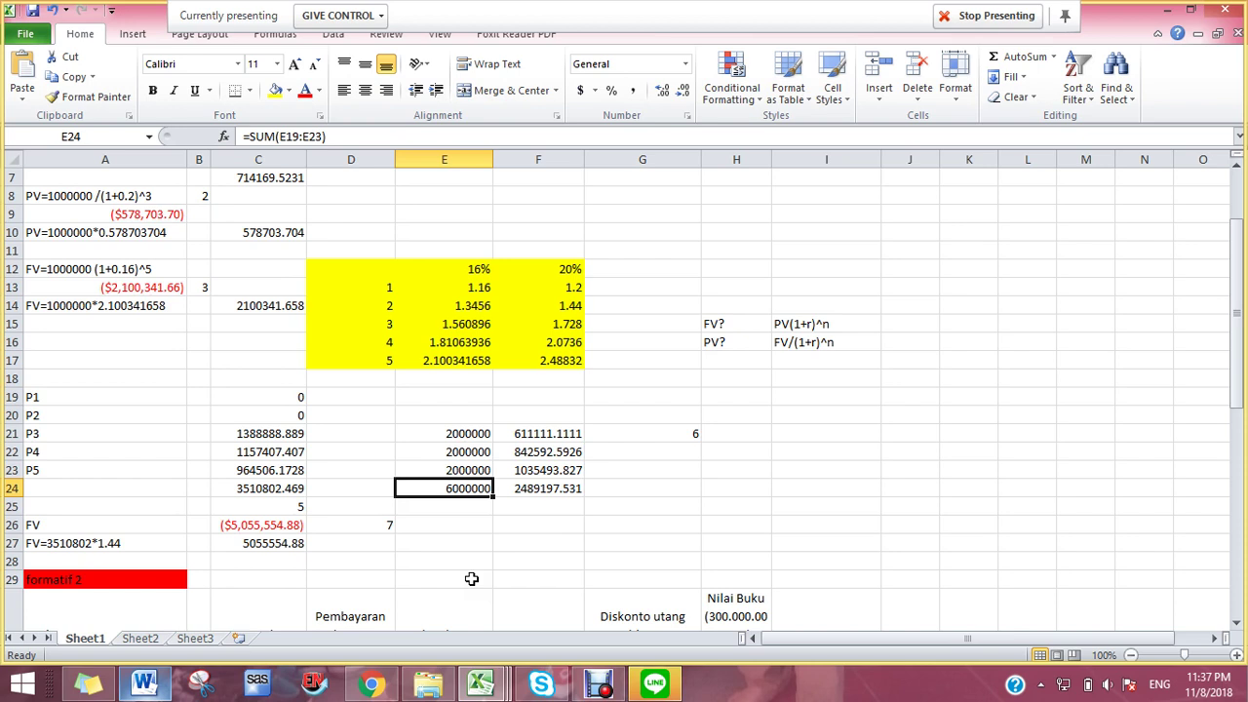
drag(459, 439, 456, 491)
click(445, 439)
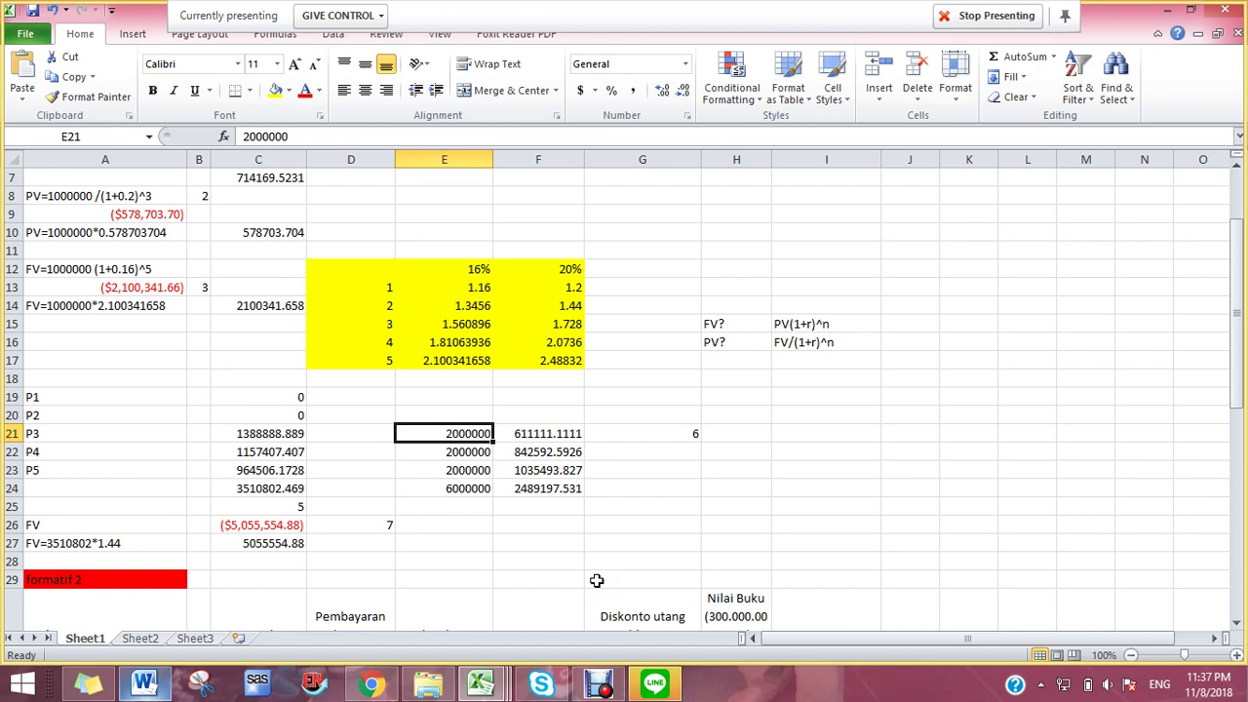
- Go through the discounting formulas for P3, P4 and P5 in C21:C23
click(292, 434)
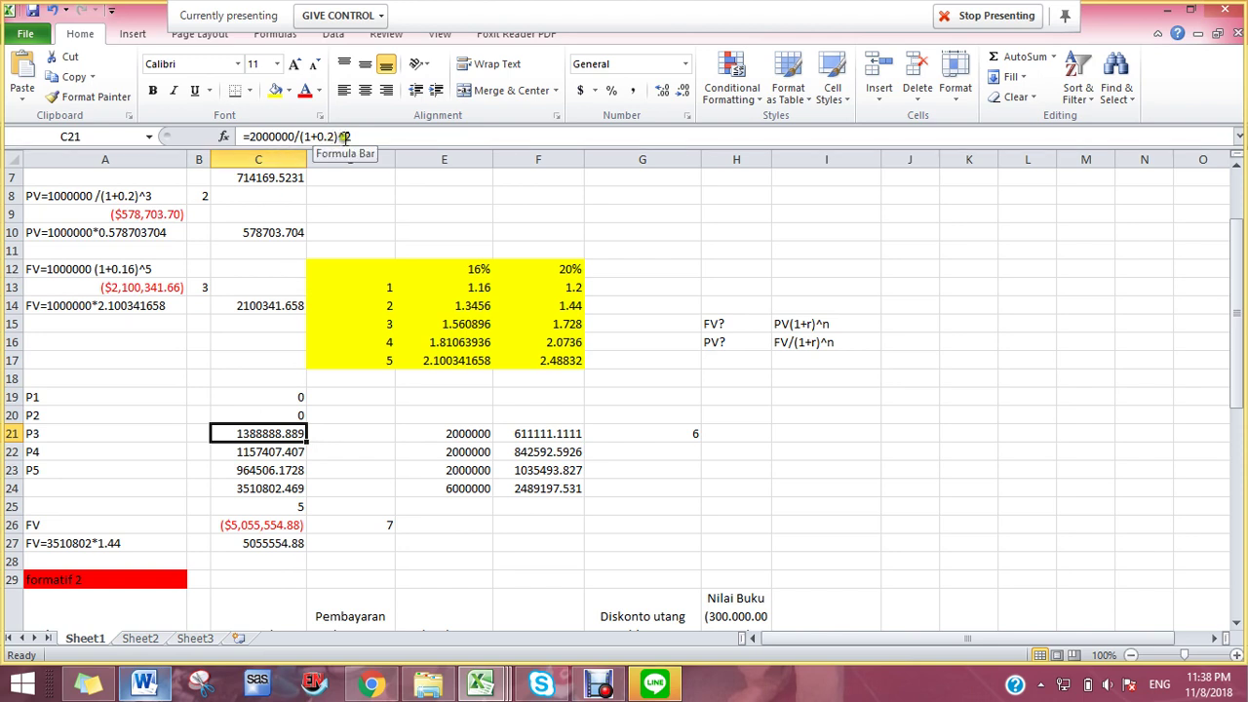
click(387, 505)
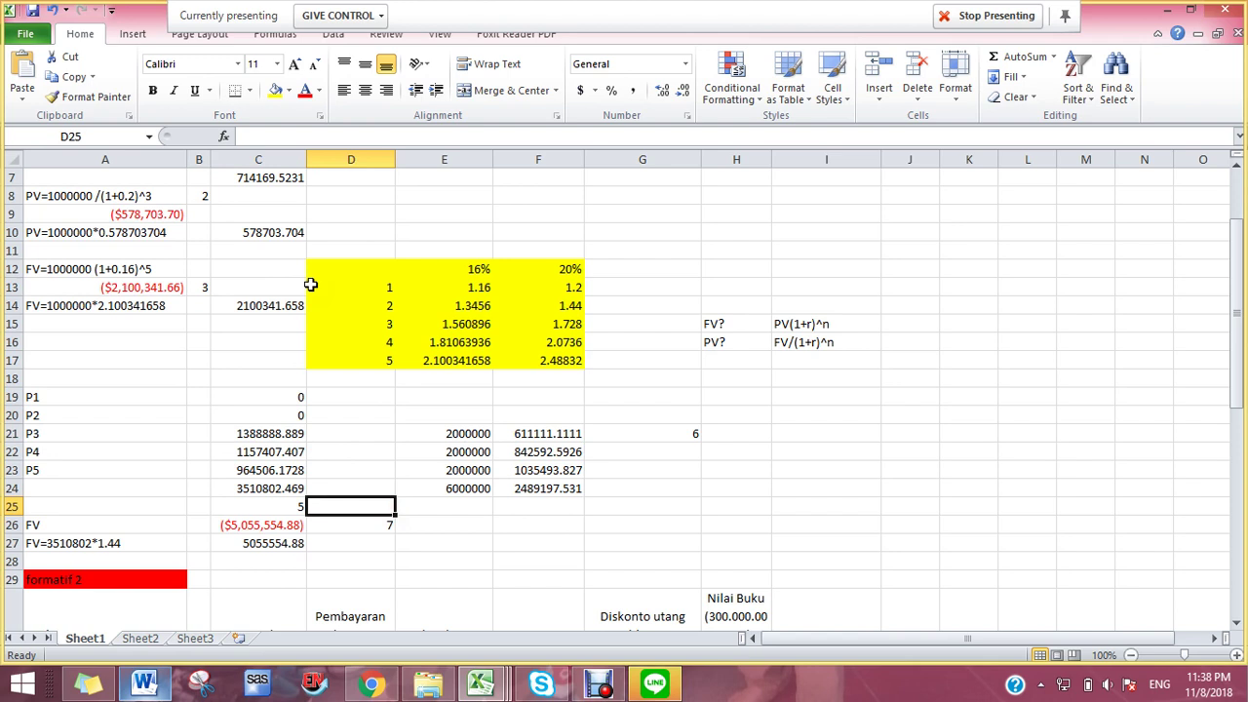
click(265, 435)
click(270, 483)
click(265, 432)
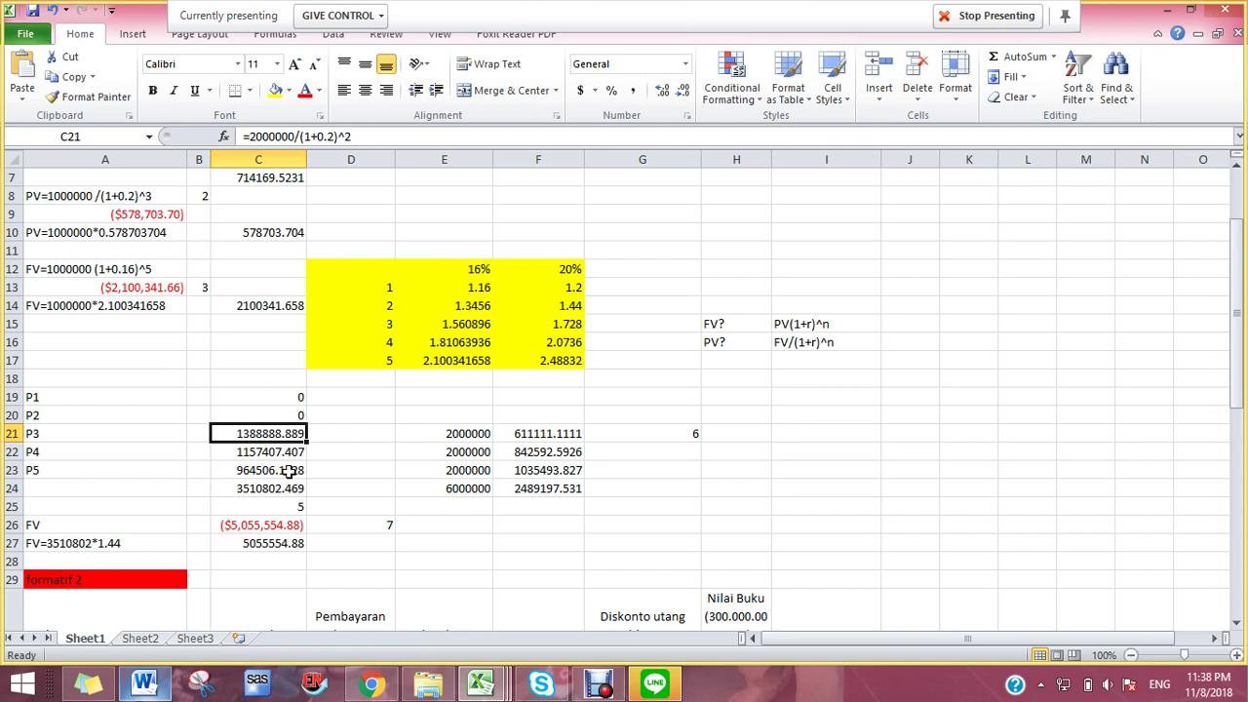
click(252, 451)
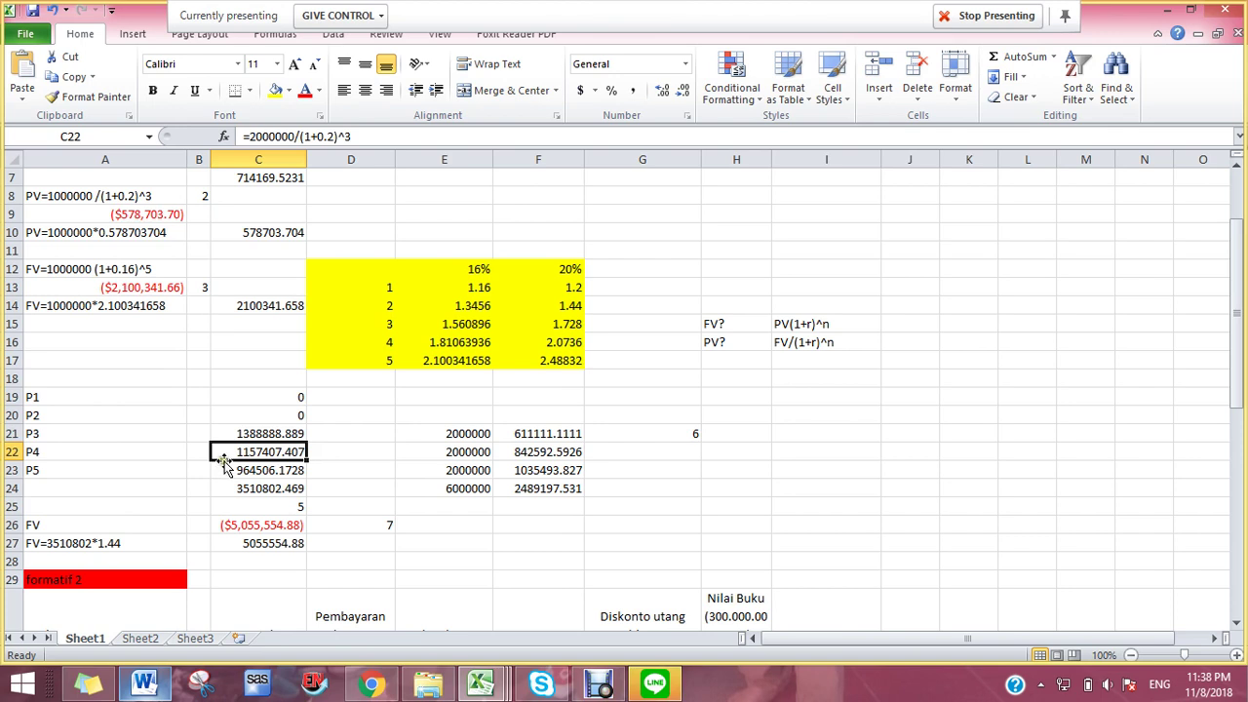
click(282, 470)
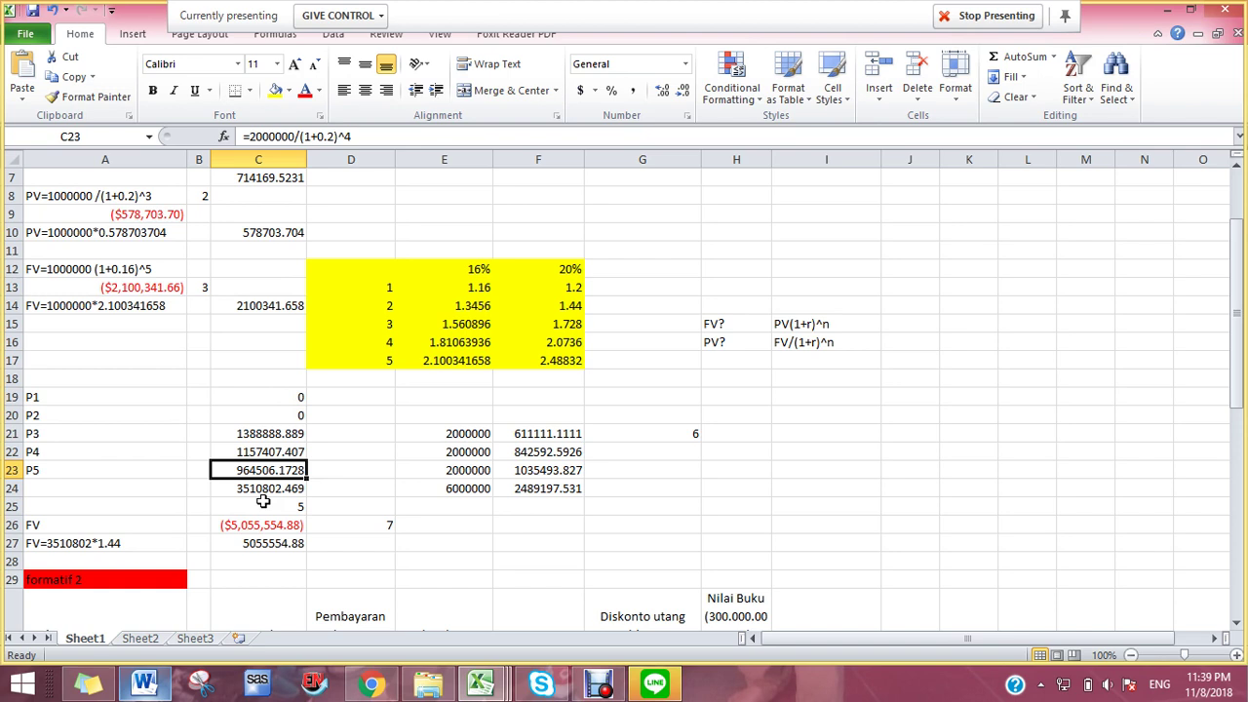
- Compare the totals of the payment schedule in C24, E24 and F24
click(367, 502)
click(265, 488)
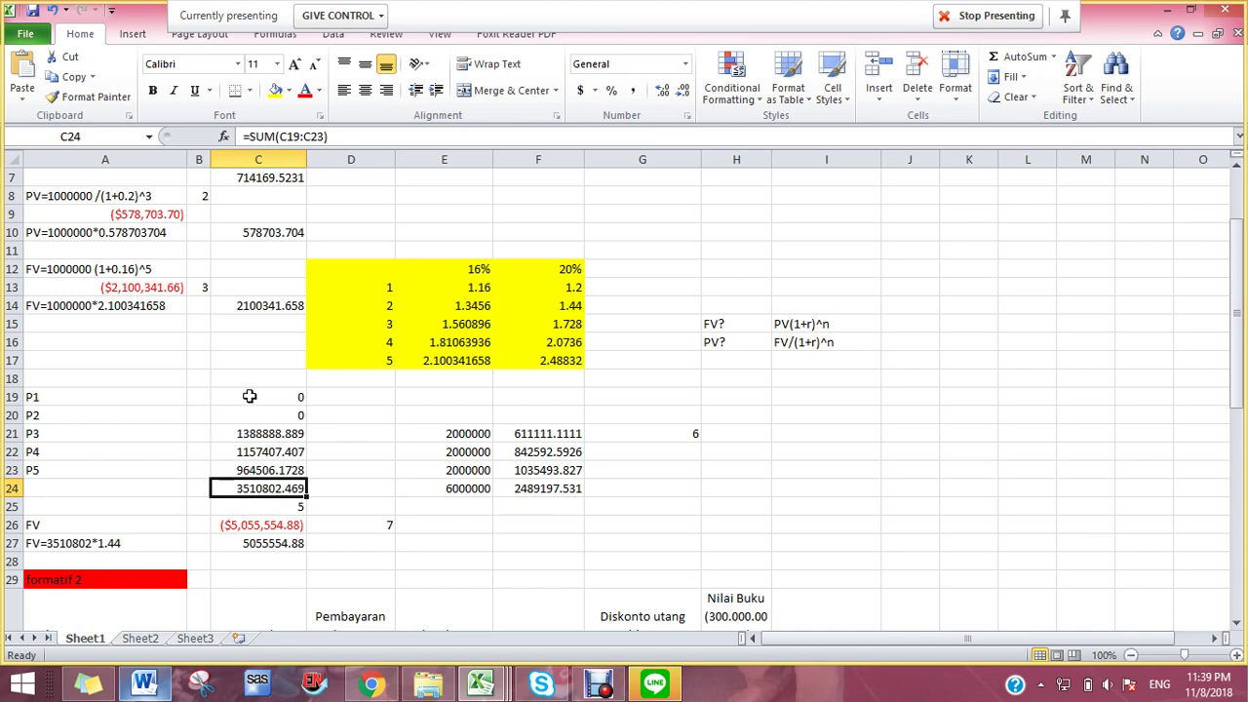
click(251, 506)
click(255, 488)
click(472, 491)
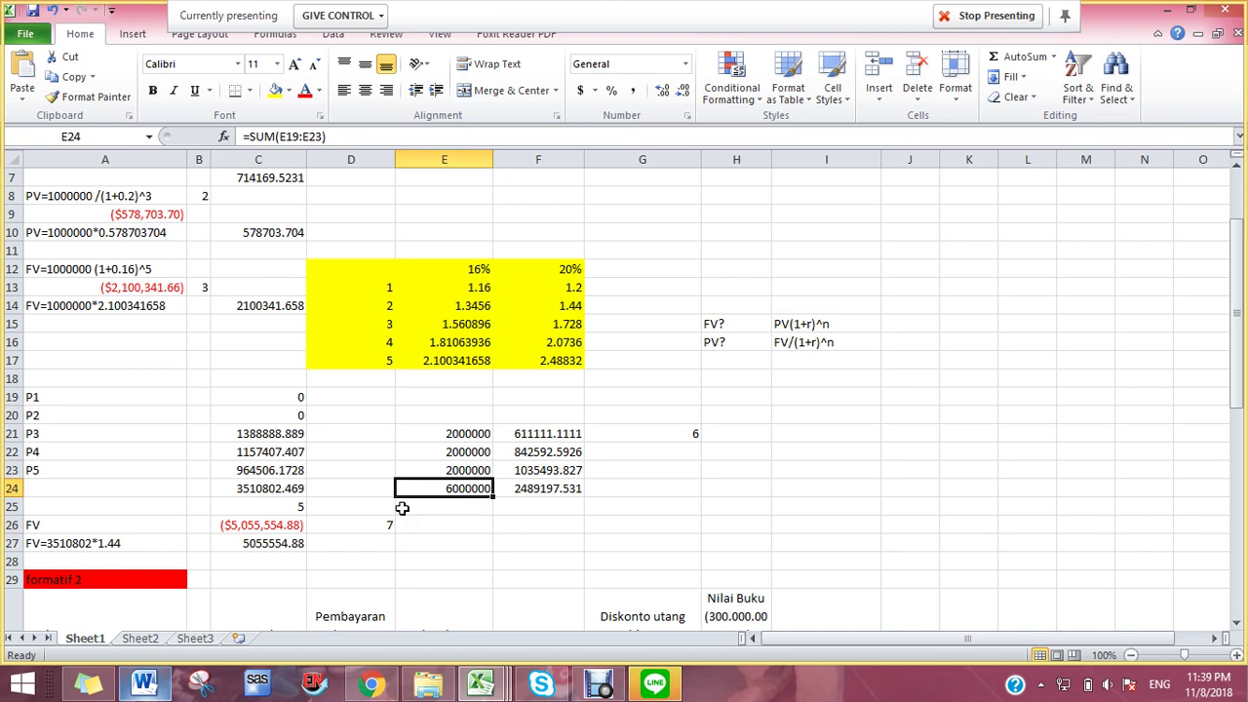
click(558, 487)
- Highlight the present value total in C24 with a yellow fill
click(256, 492)
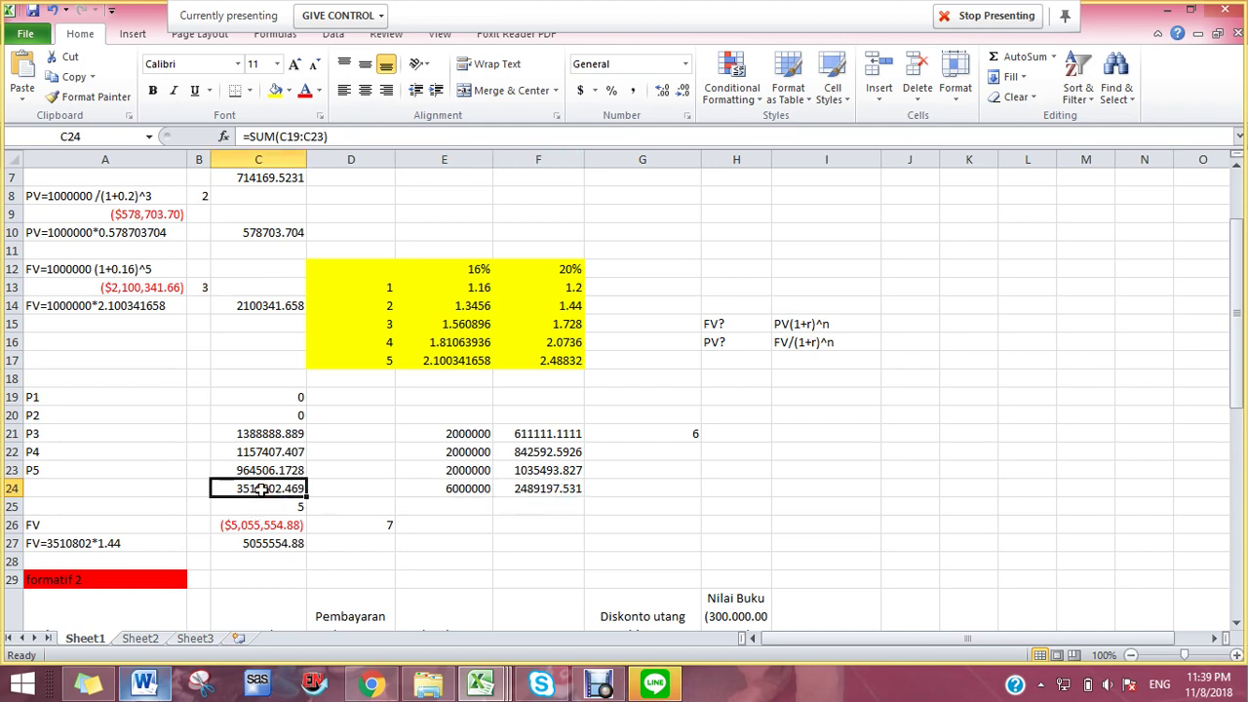
click(276, 90)
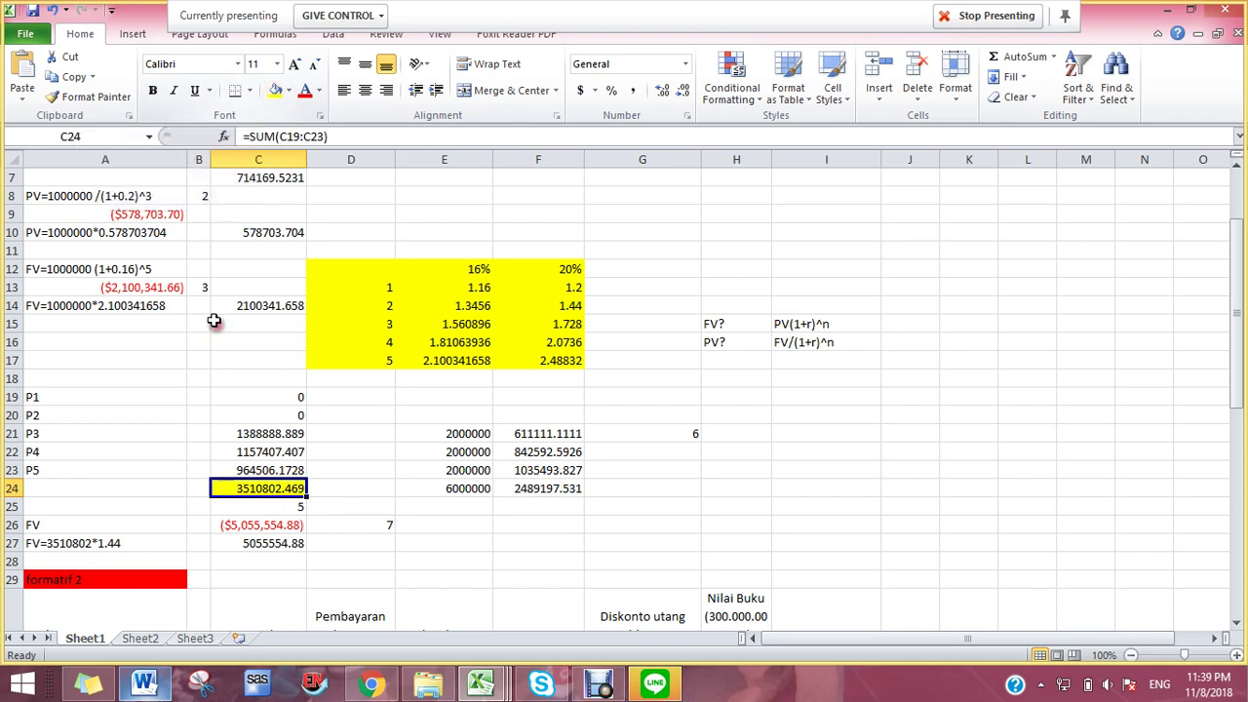
click(358, 435)
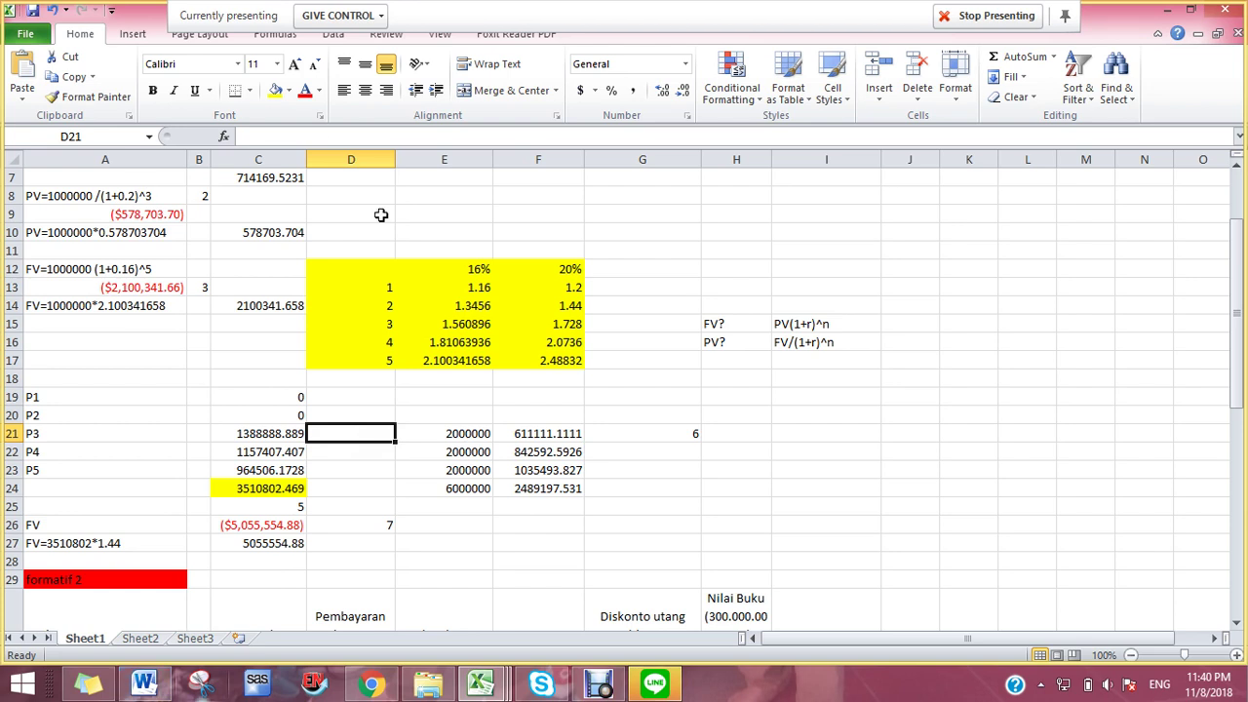
- Examine how F21 subtracts the P3 present value in C21 from the payment in E21
drag(560, 438, 563, 446)
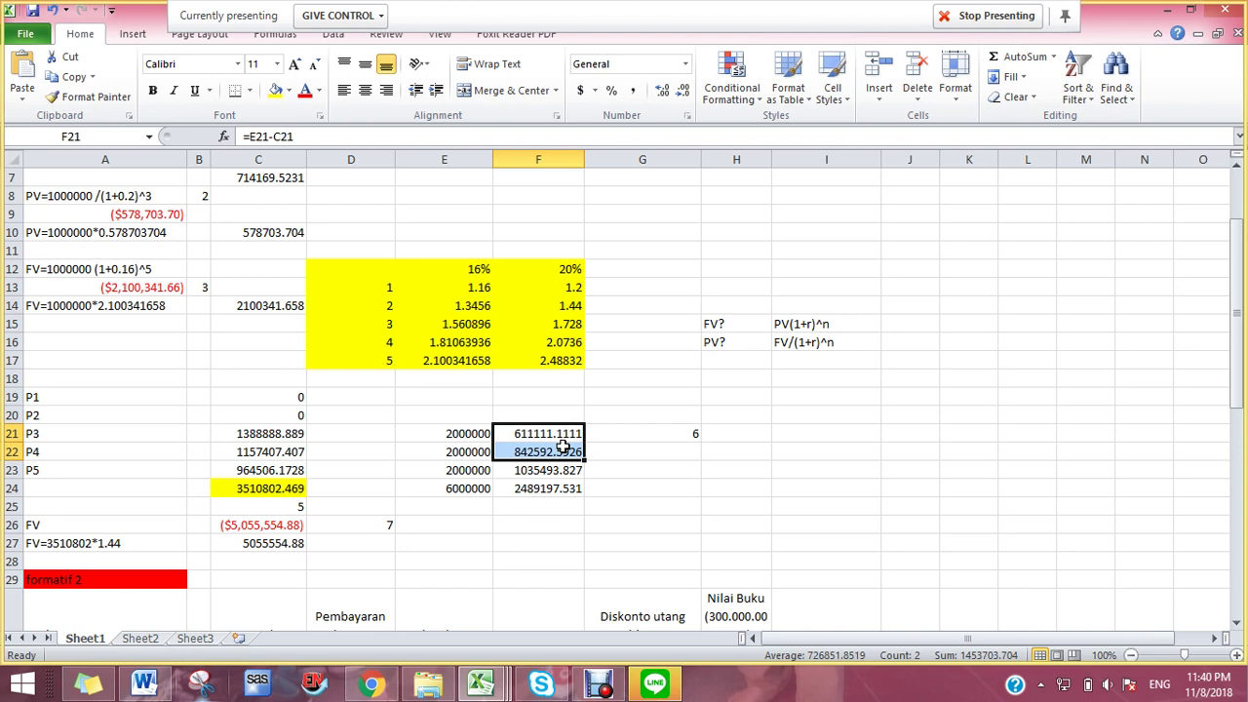
click(507, 518)
click(545, 437)
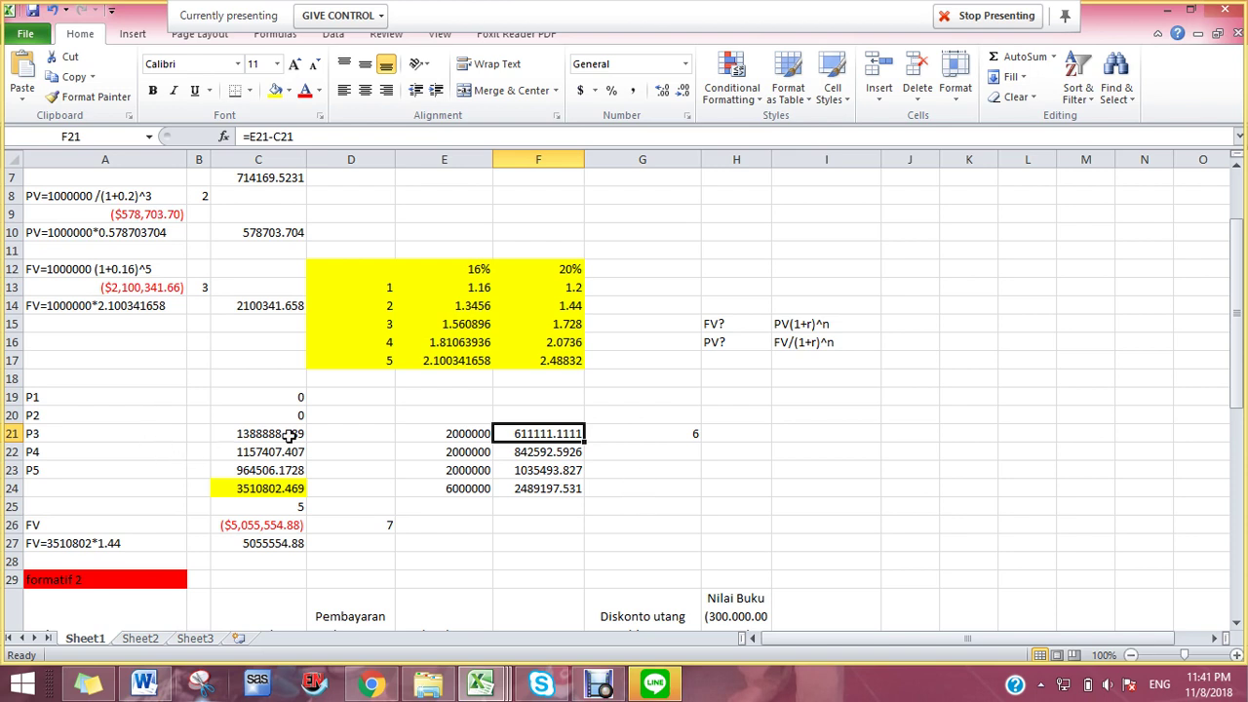
click(444, 433)
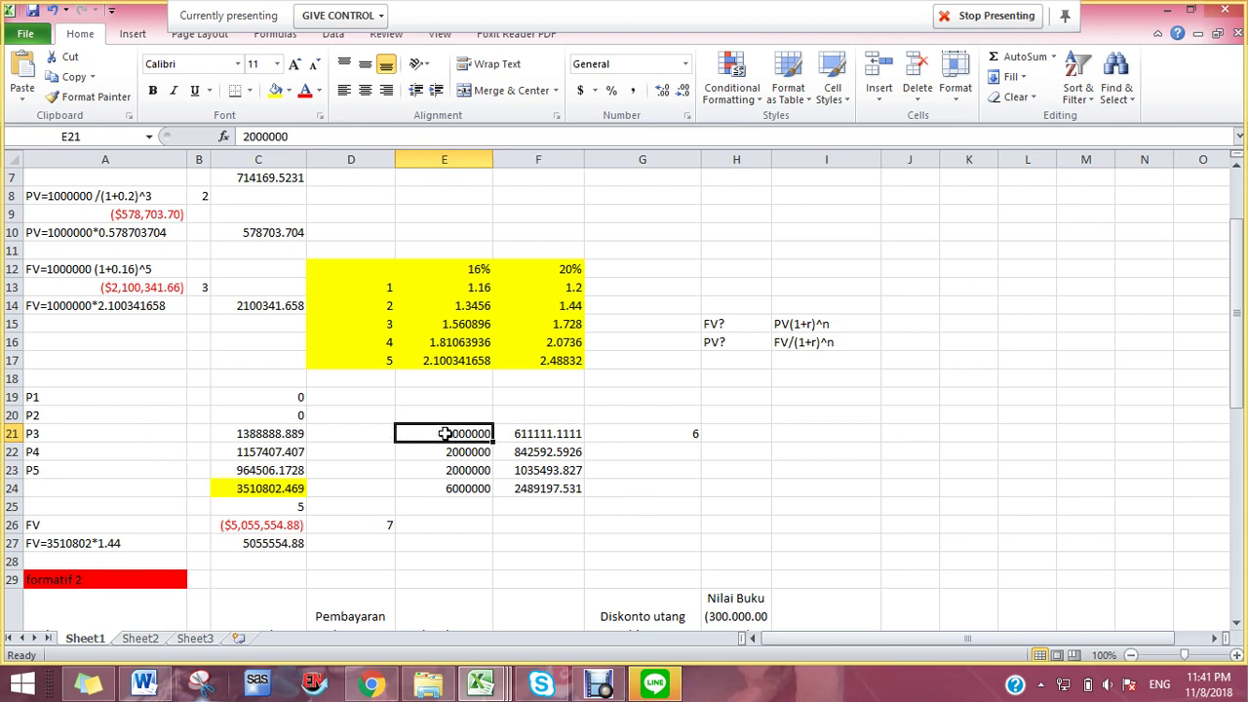
click(265, 433)
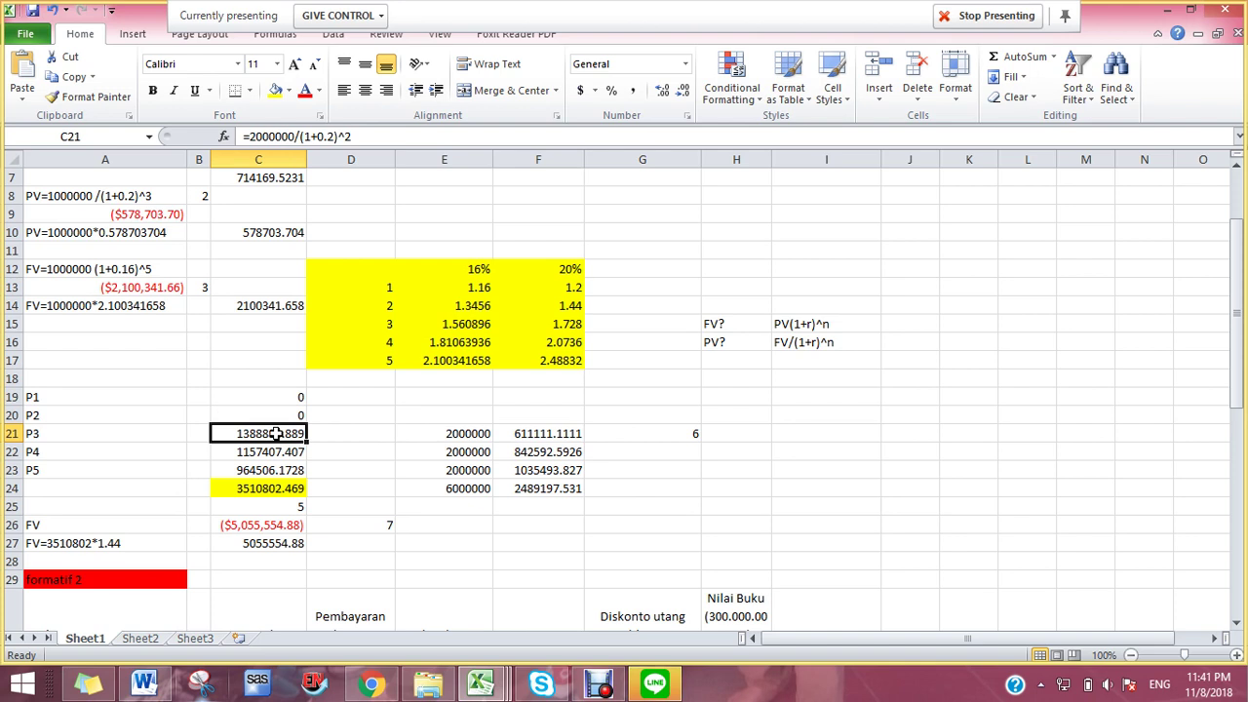
click(444, 433)
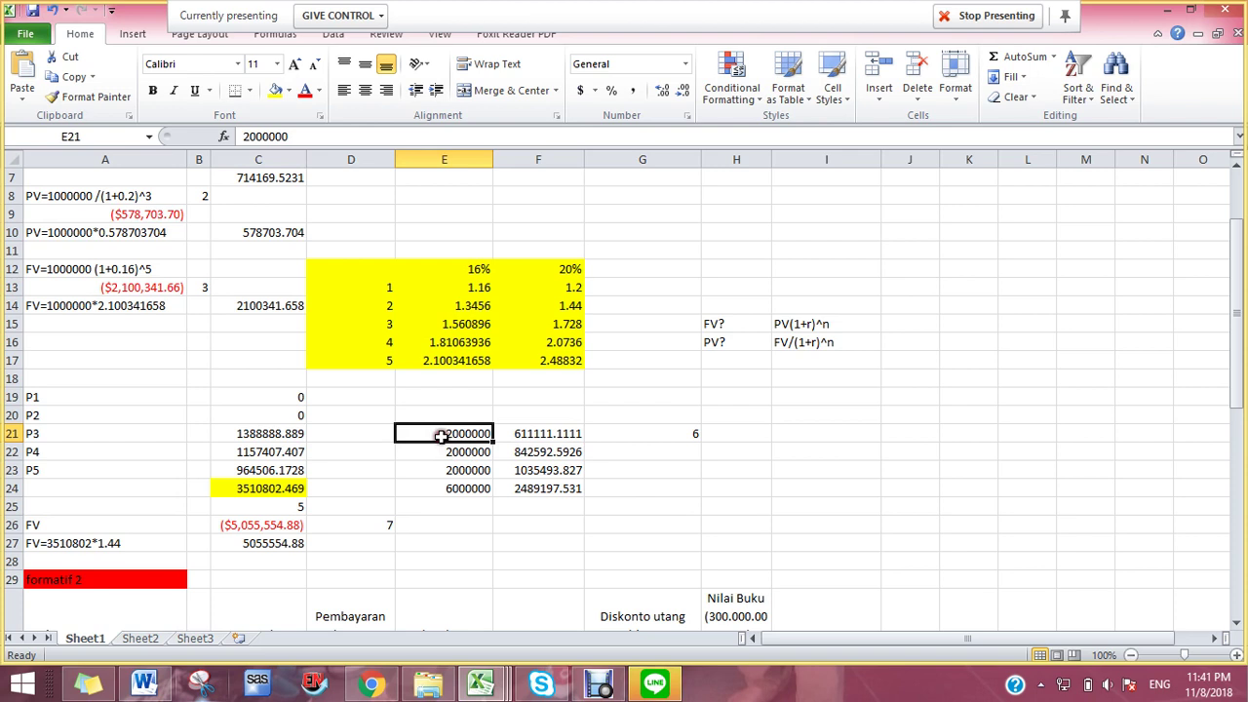
click(527, 432)
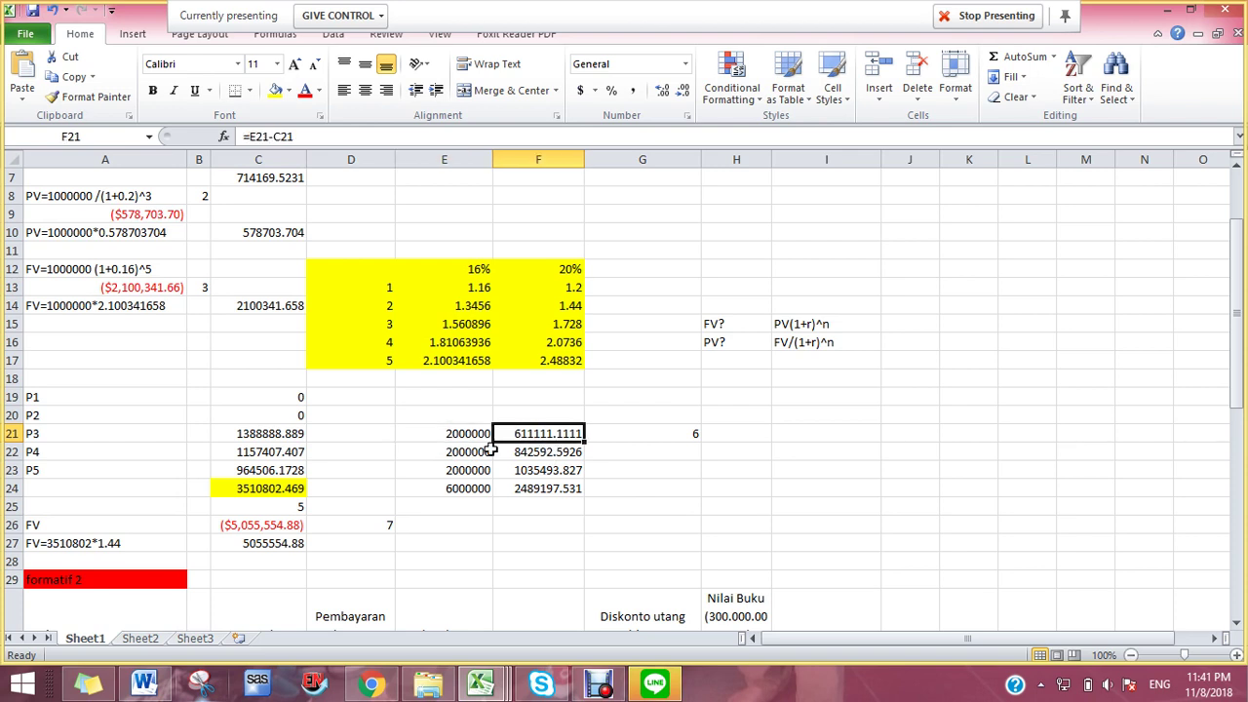
- Highlight the P3 difference in F21 with a yellow fill
click(558, 471)
click(551, 431)
click(276, 92)
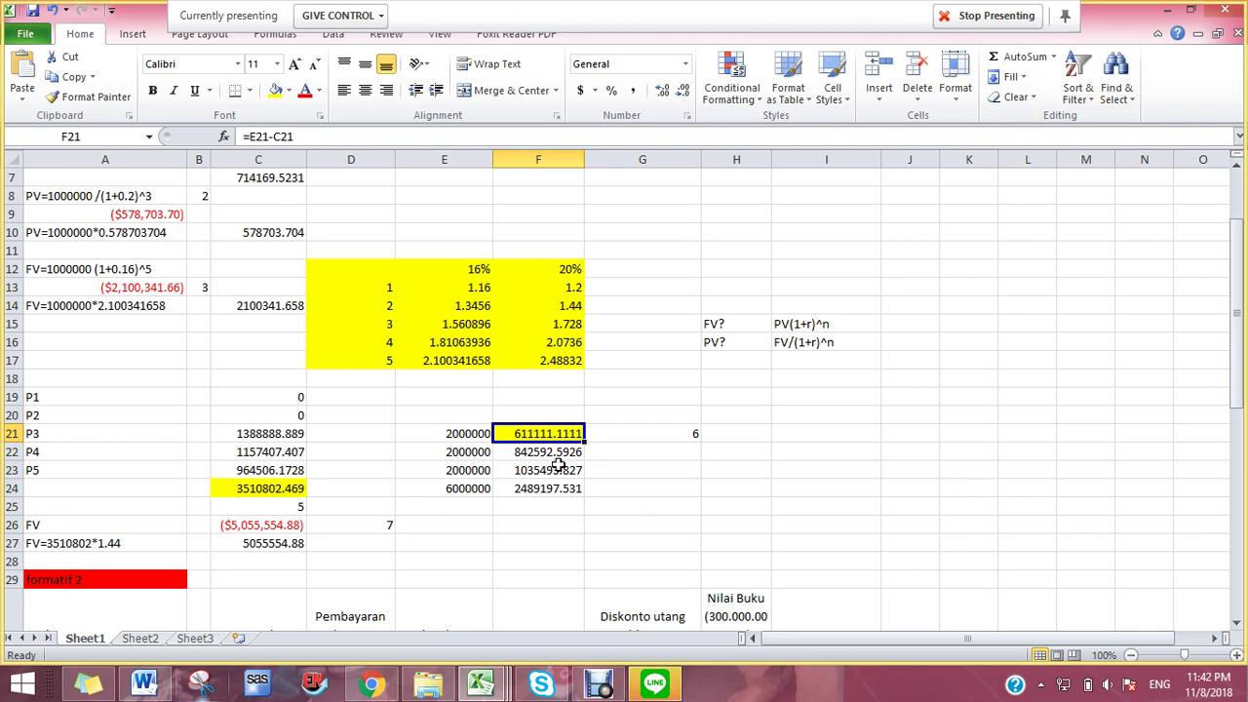
- Calculate 20% of the present value total in I21 with the formula =20%*C24
click(829, 436)
text(=)
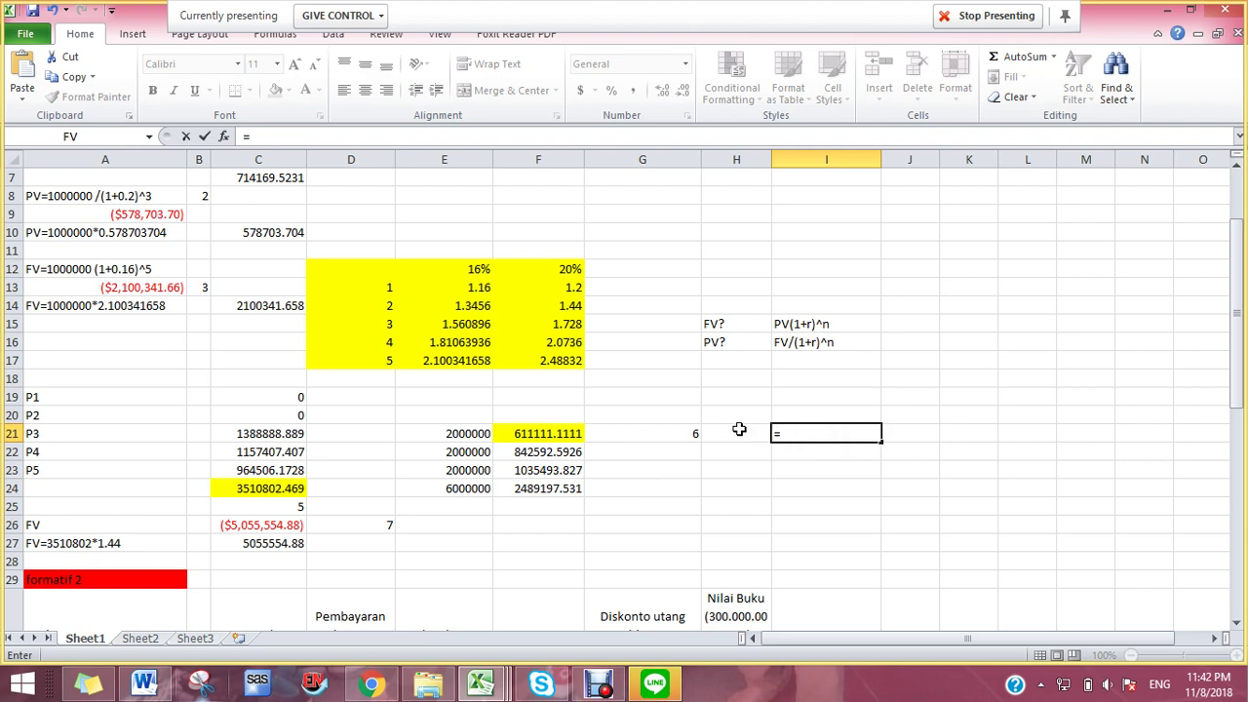
text(20%*)
click(274, 485)
key(Return)
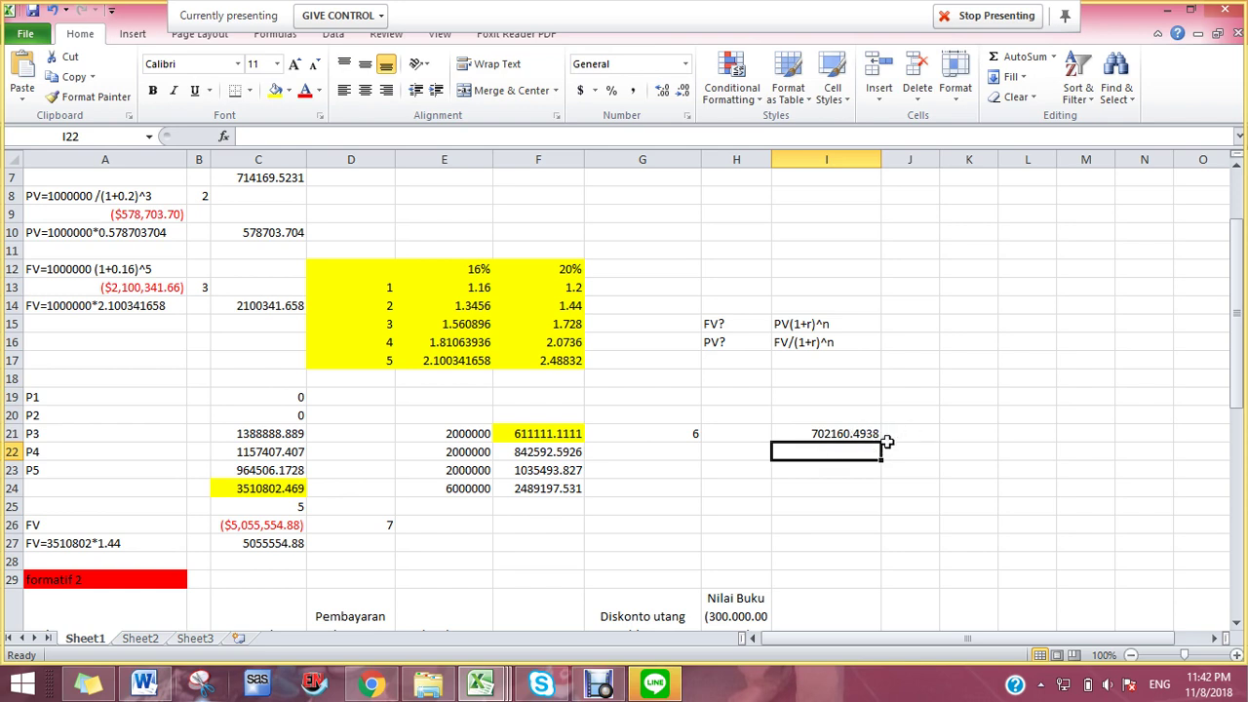
- Subtract the 20% interest from the P3 payment in J21 with the formula =E21-I21
click(841, 434)
click(898, 436)
text(=)
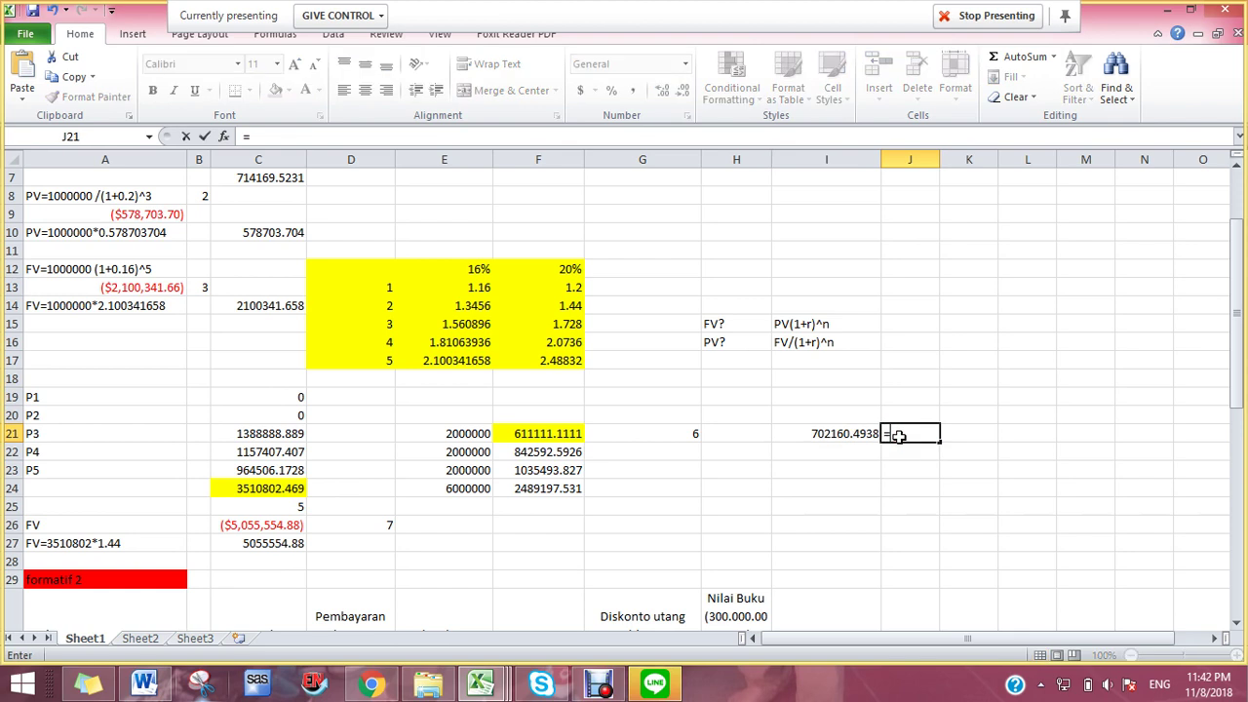
click(453, 433)
text(-)
click(824, 429)
key(Return)
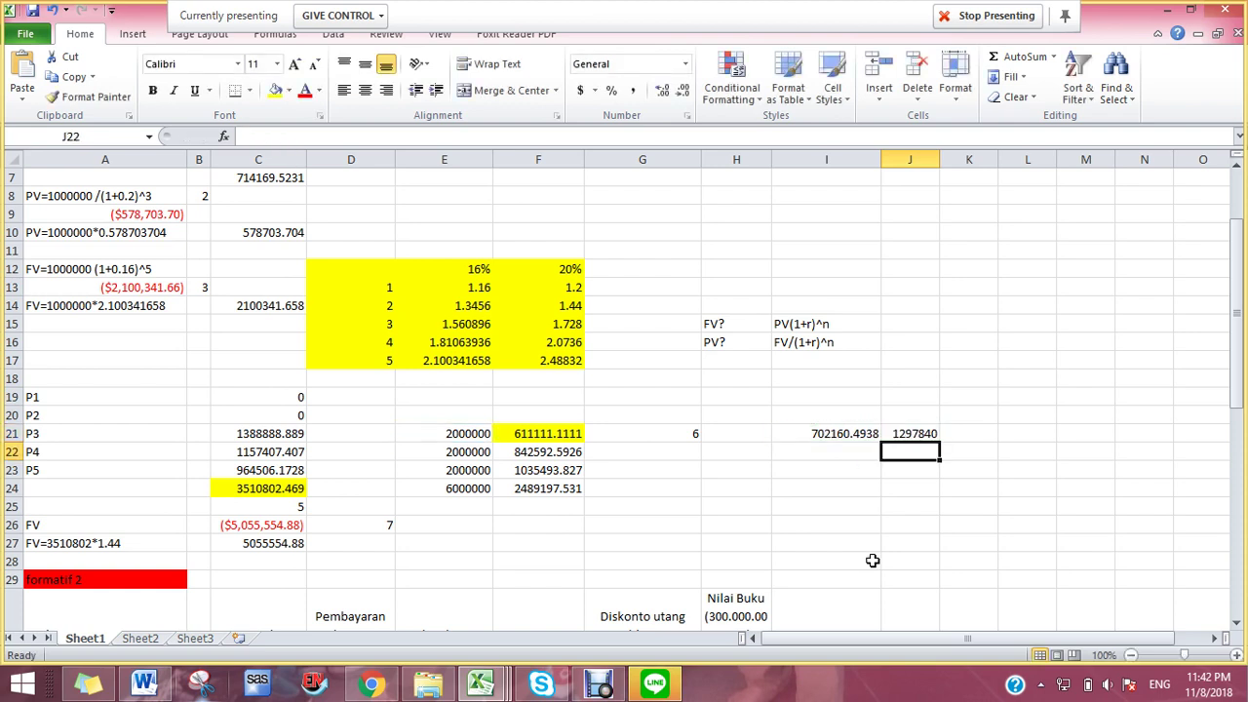
- Double the 20% interest amount in I22 with the formula =I21*2
scroll(981, 371, up, 1)
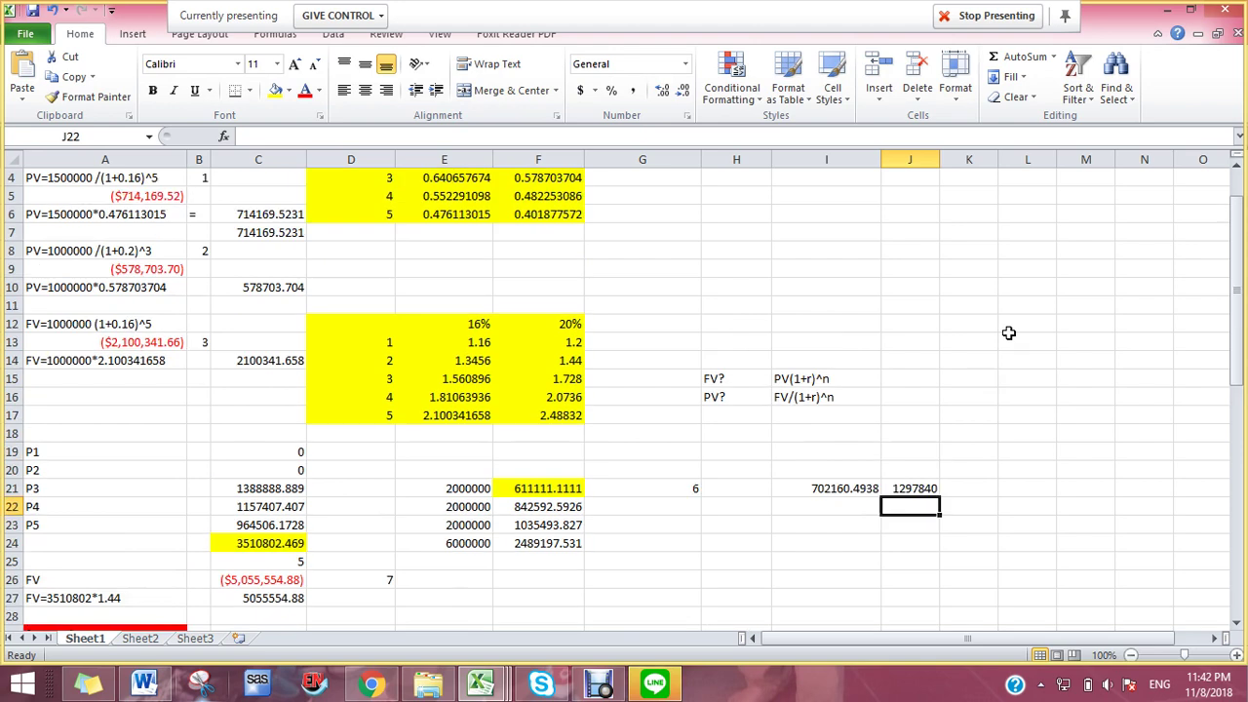
scroll(935, 564, down, 1)
scroll(934, 564, down, 1)
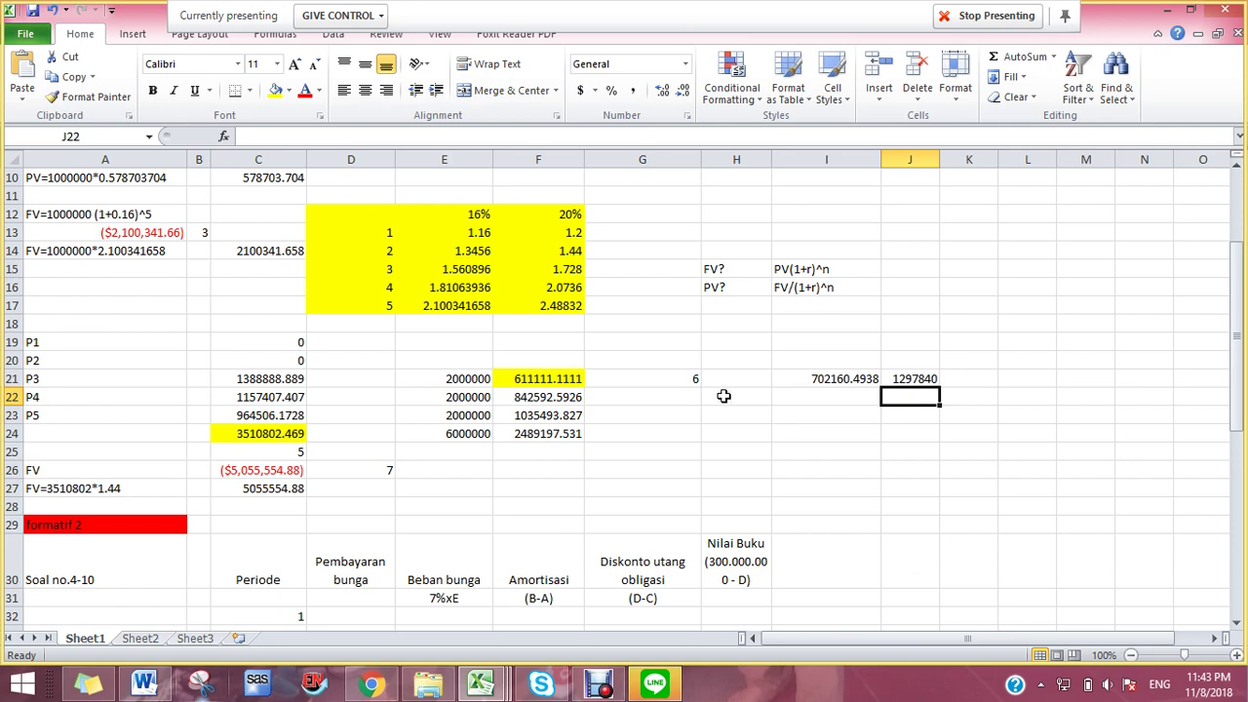
click(815, 376)
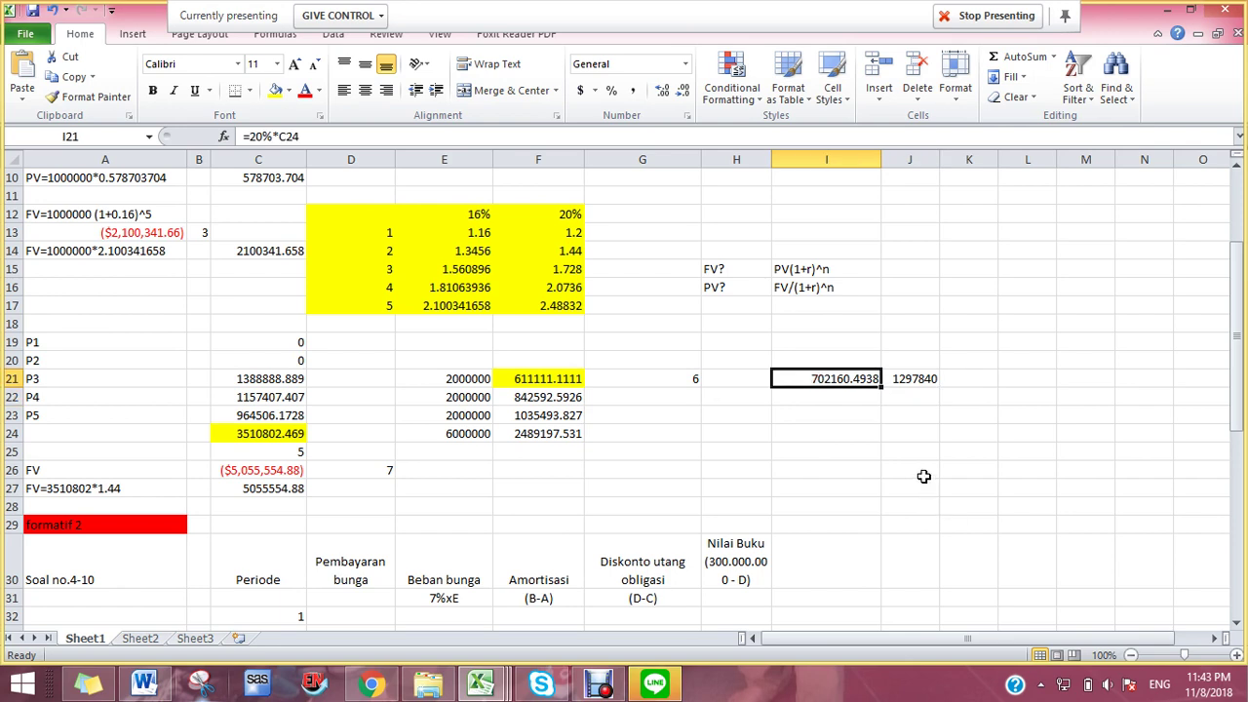
click(824, 397)
text(=I21*2)
key(Return)
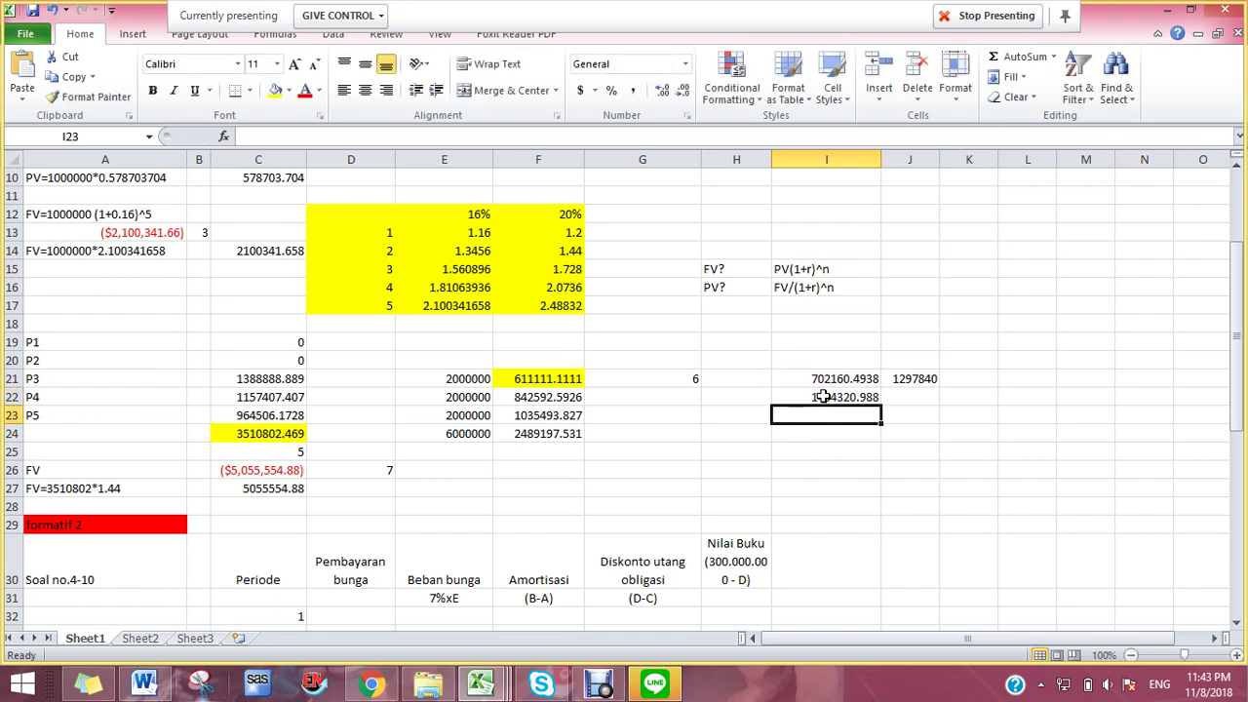
- Compare the doubled interest in I22 with the P3 difference in F21 and the total in F24
click(813, 397)
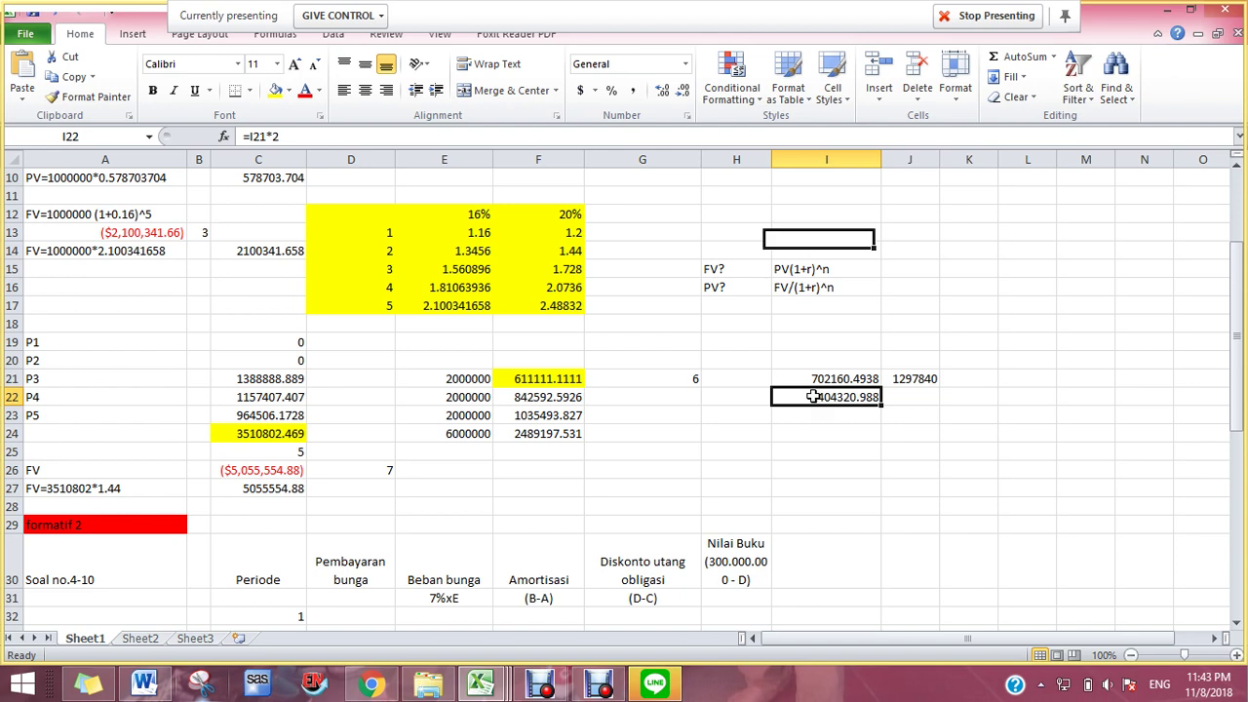
click(822, 441)
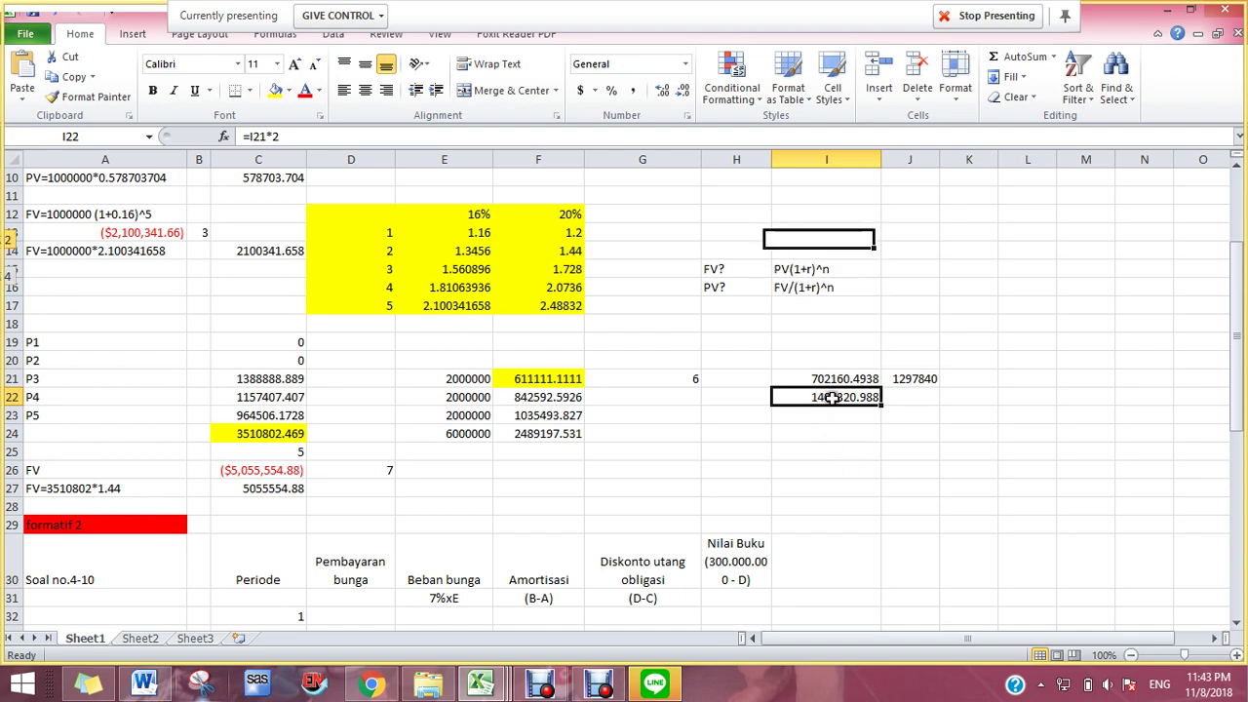
click(564, 379)
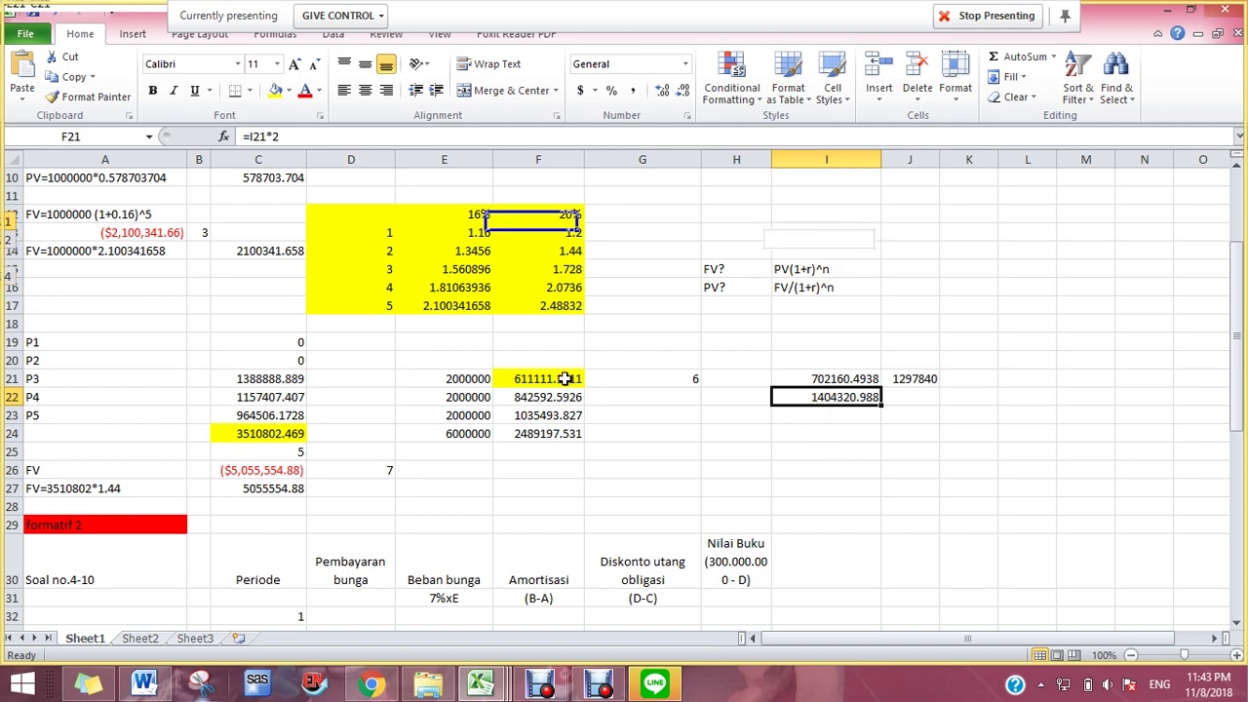
click(548, 435)
click(547, 379)
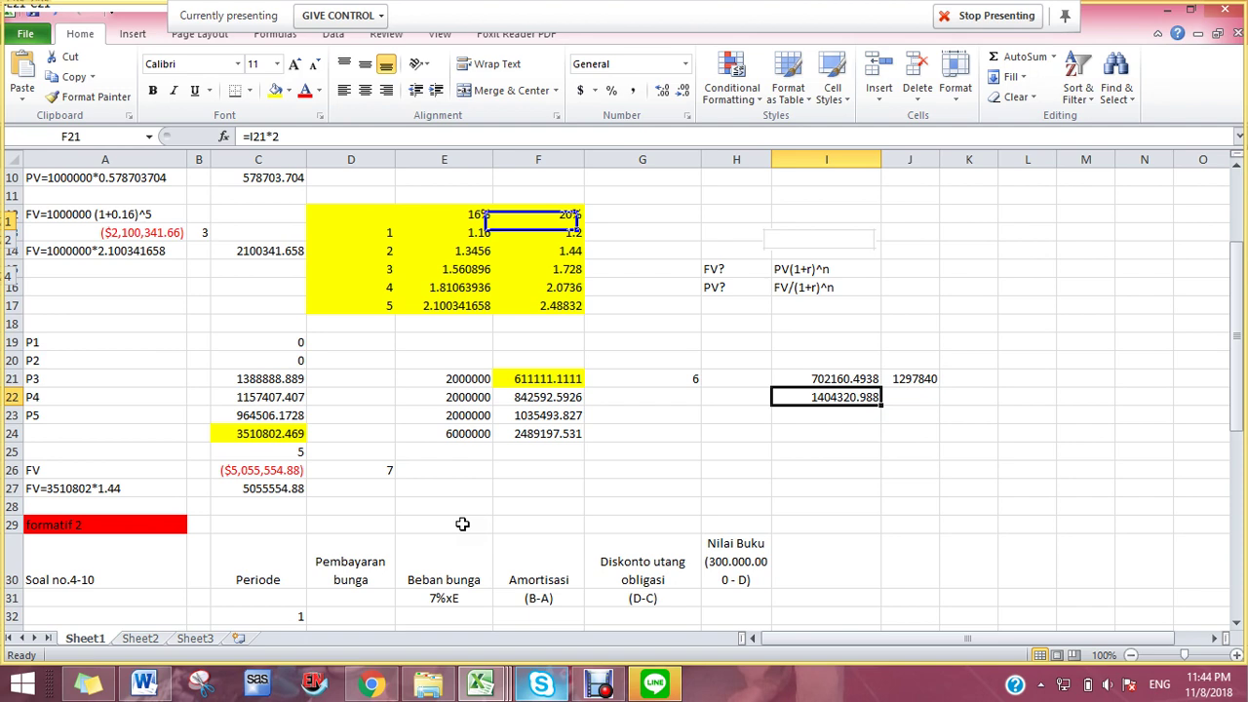
click(784, 503)
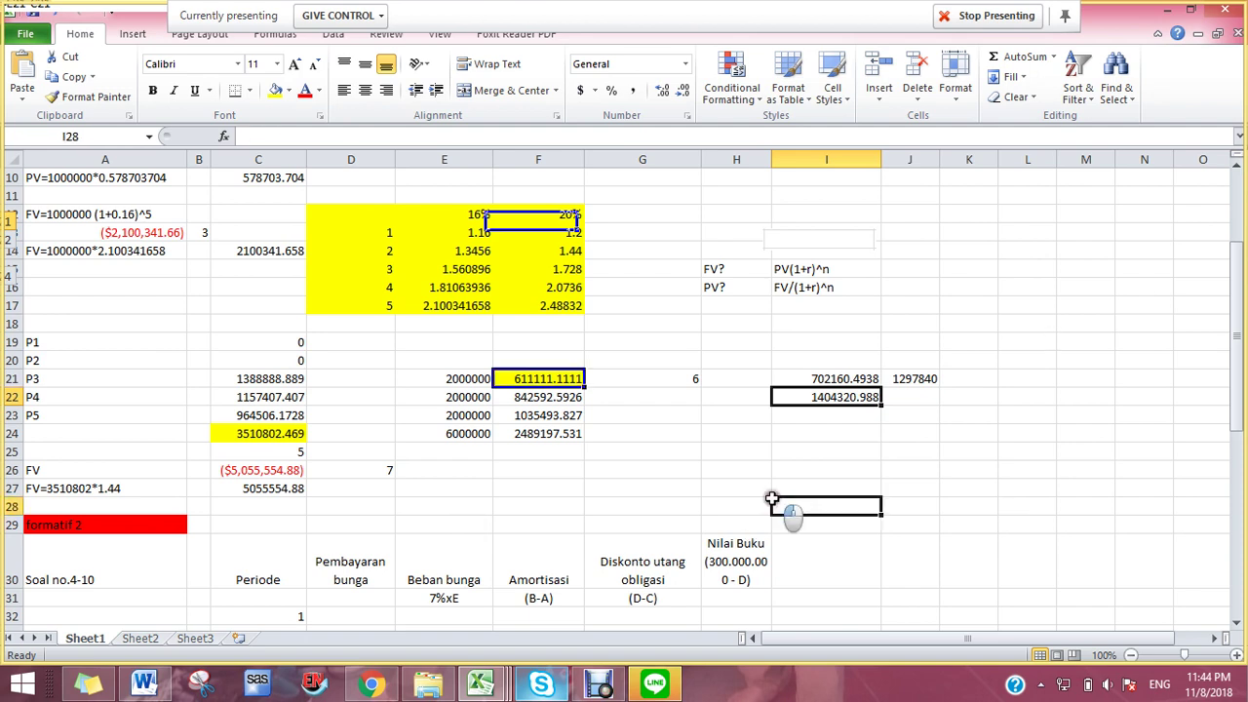
- Switch to Skype Meetings App and share the Excel program with the "jwbn formatif modul 6" workbook in the meeting
click(542, 684)
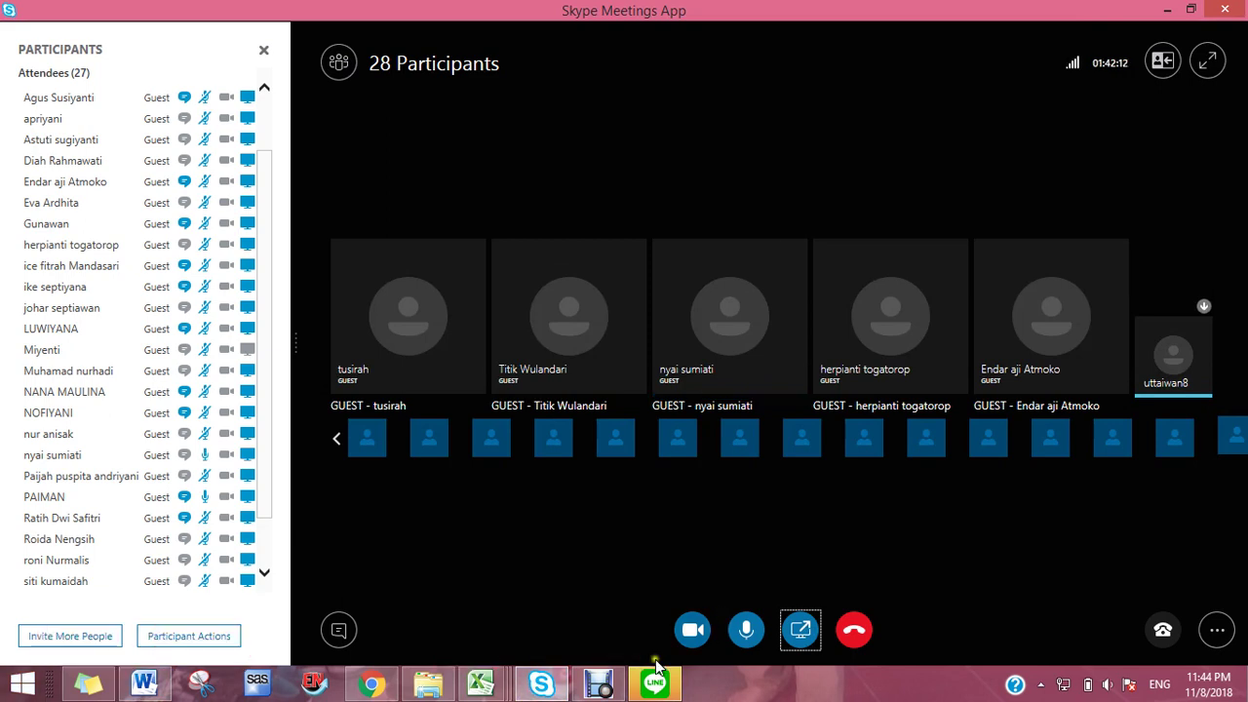
mouse_move(803, 644)
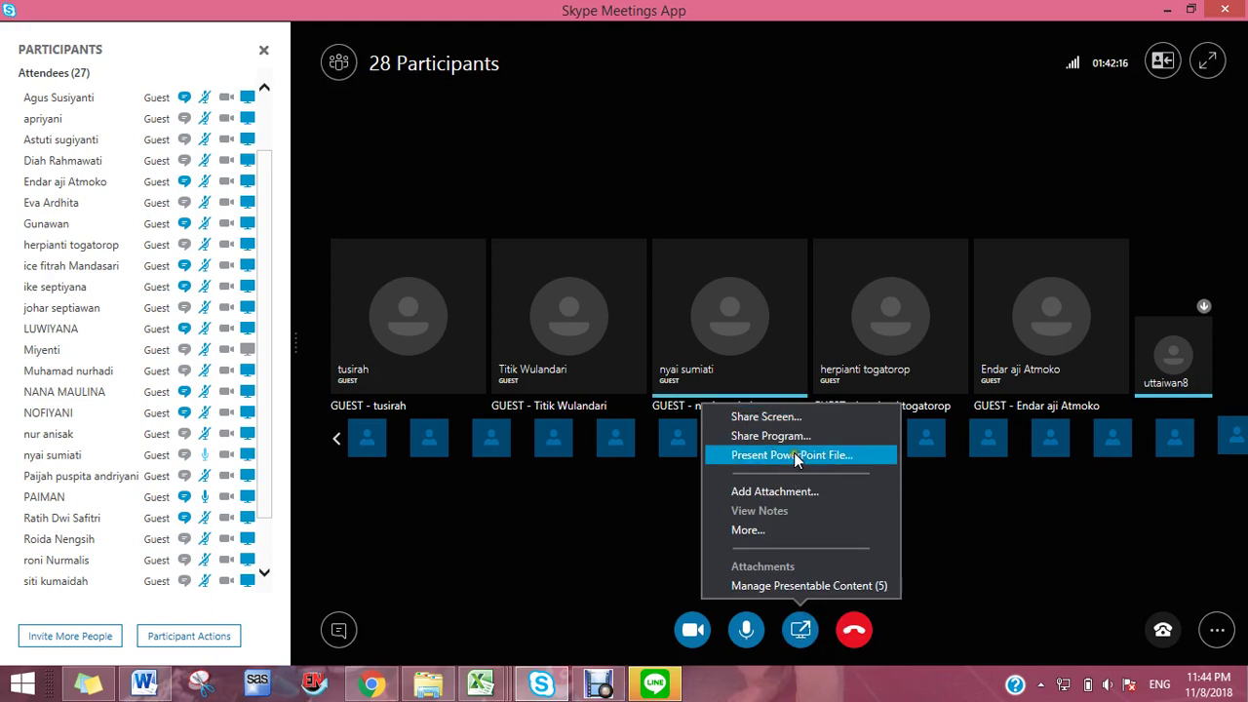
click(783, 434)
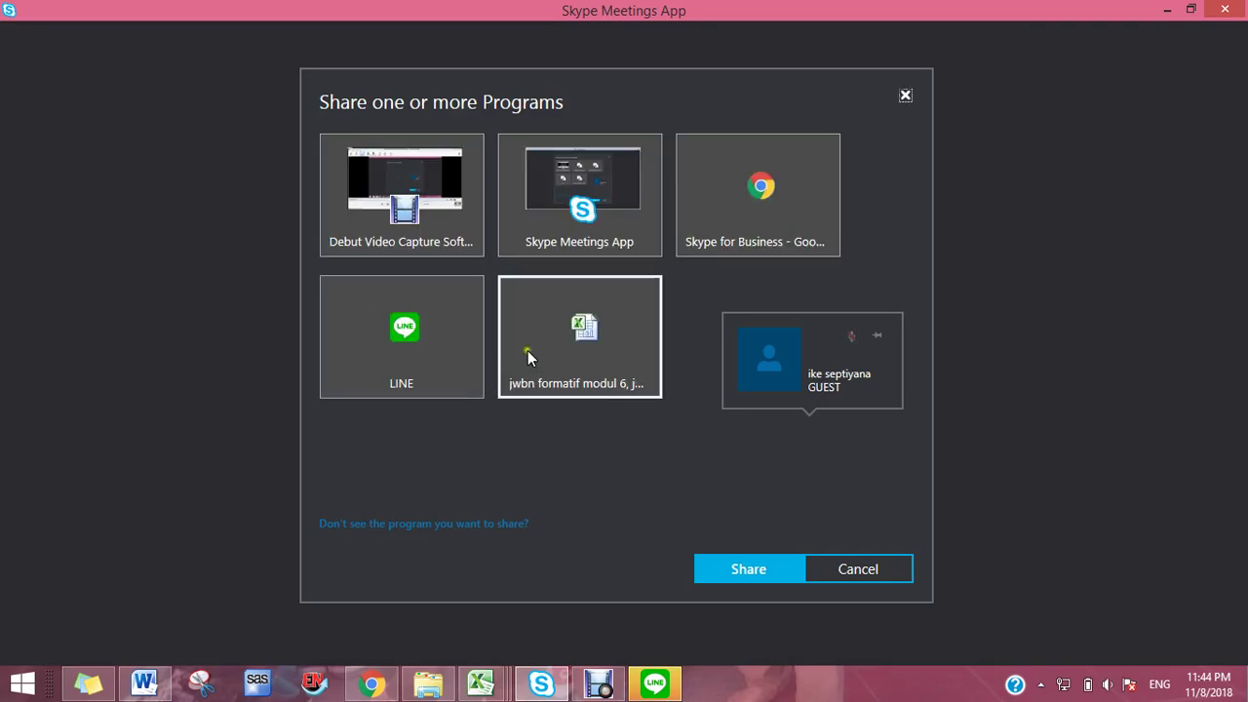
click(586, 346)
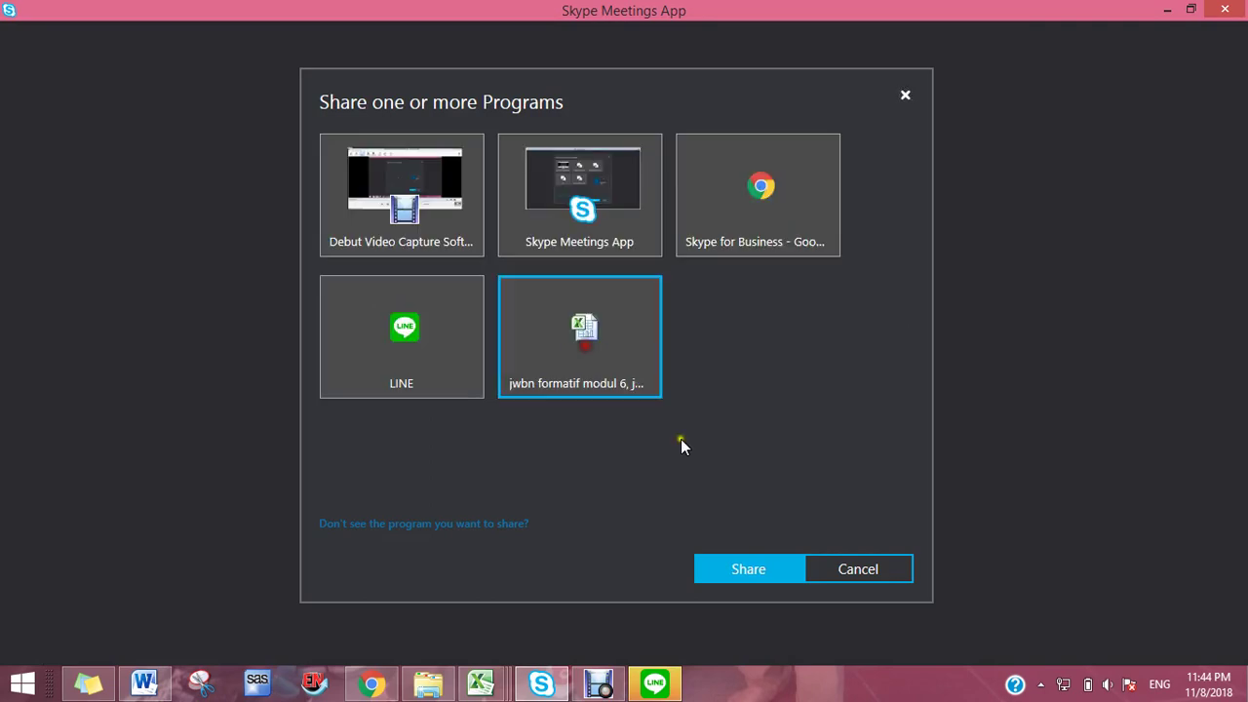
click(763, 570)
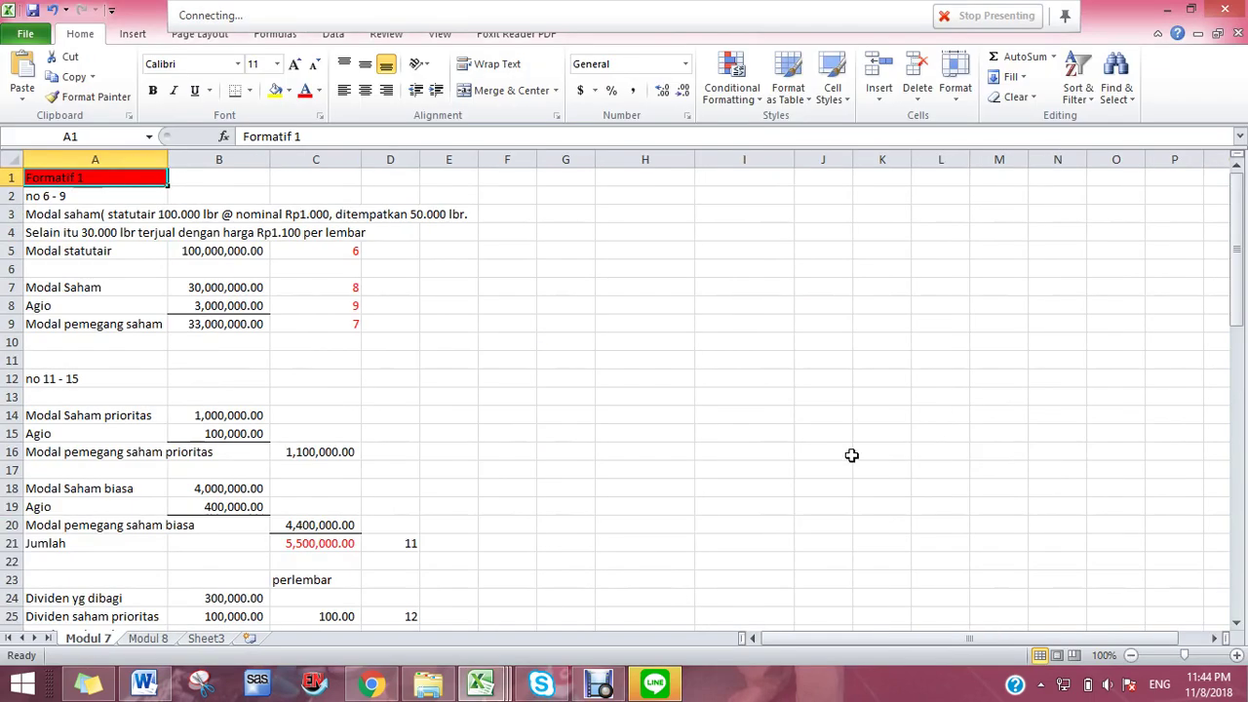
- Switch to the "jwbn formatif modul 9" workbook so that it is the one presented in the meeting
mouse_move(566, 687)
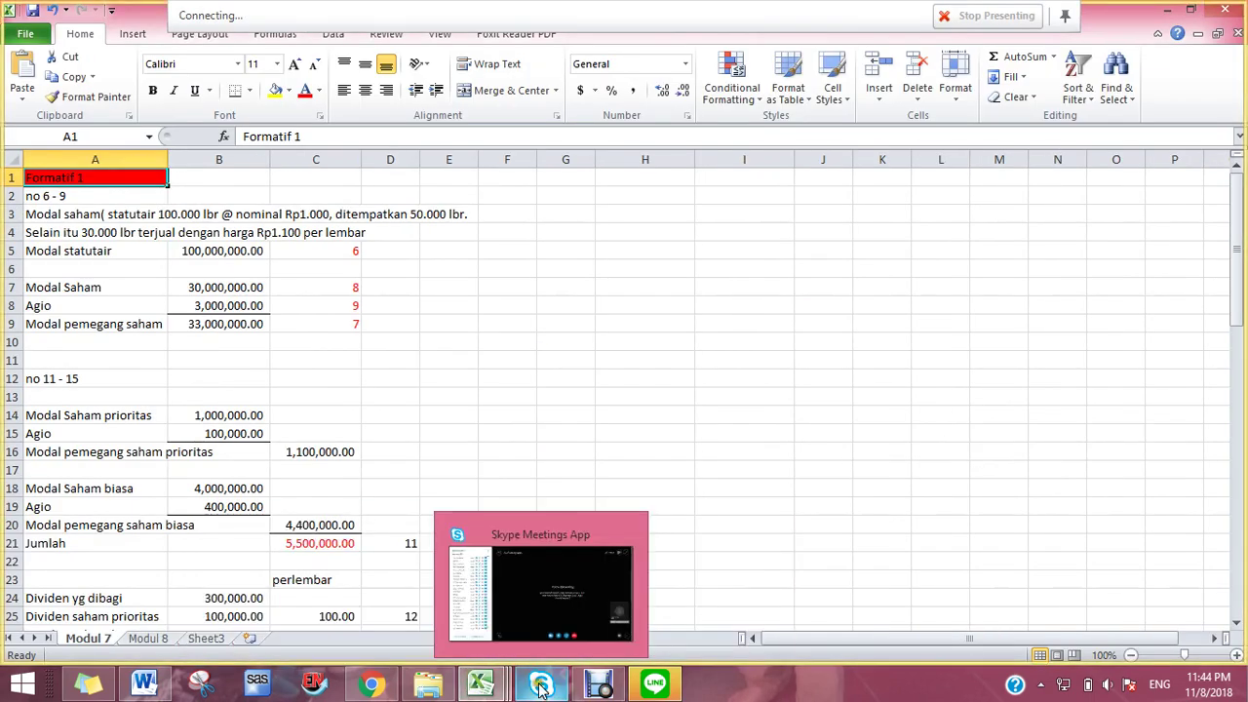
mouse_move(480, 685)
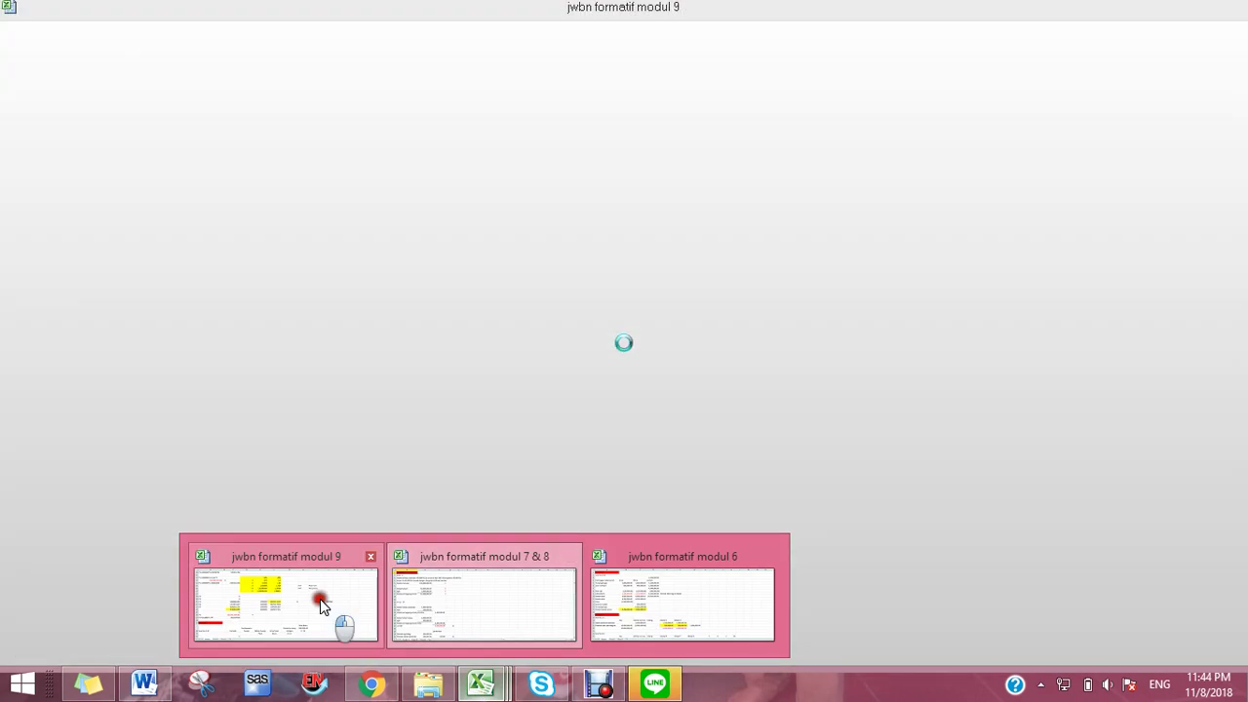
click(319, 598)
click(340, 512)
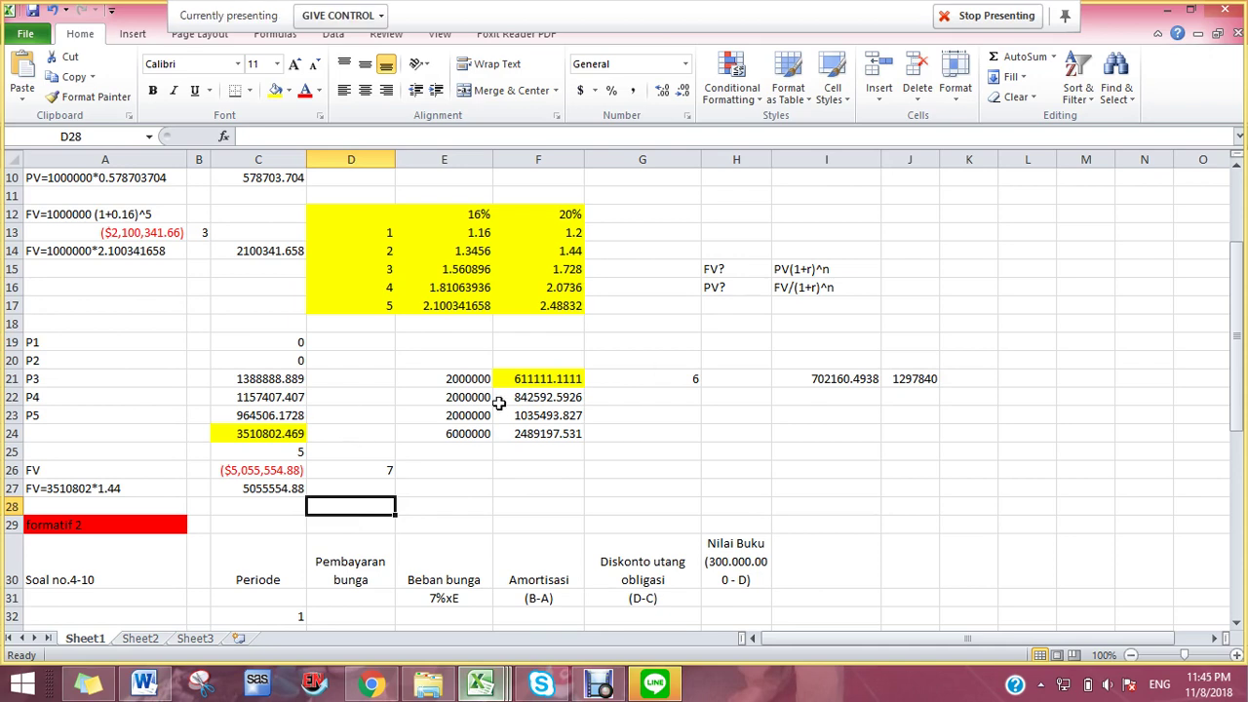
- Review the P3 to P5 present values and differences in C21:F24 and the interest calculation in I21:J21
click(527, 383)
drag(282, 382, 544, 432)
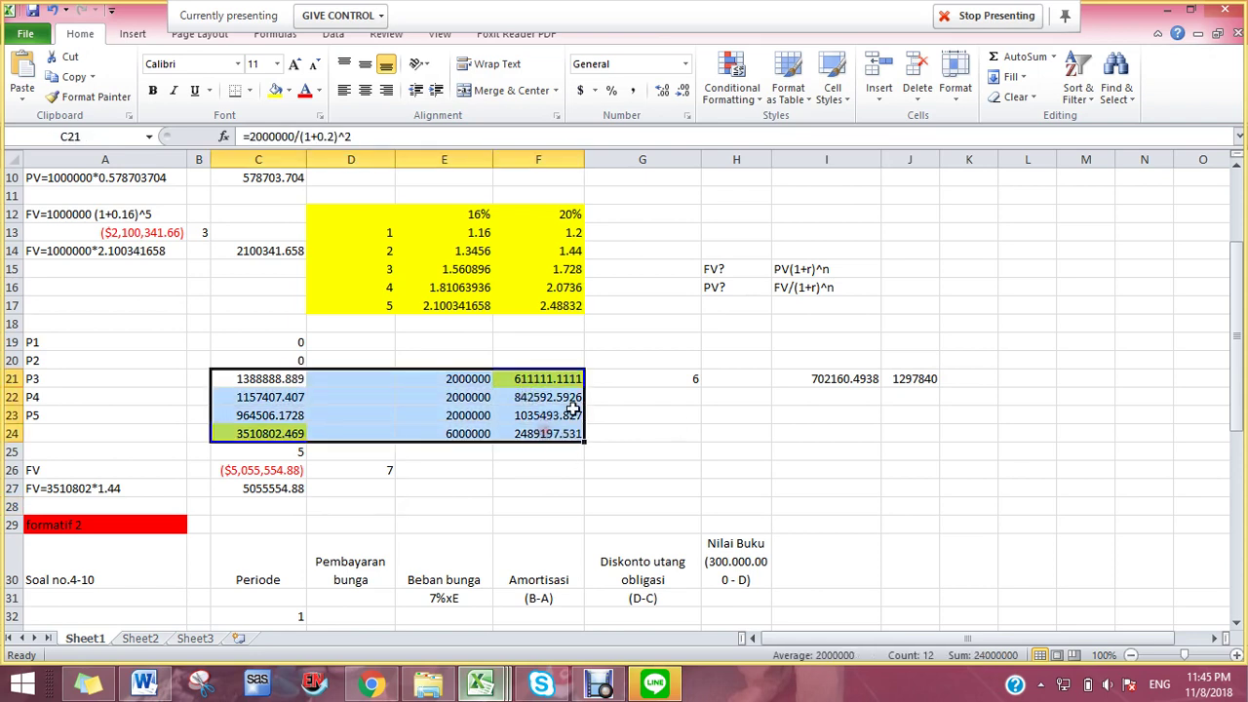
drag(828, 383, 918, 385)
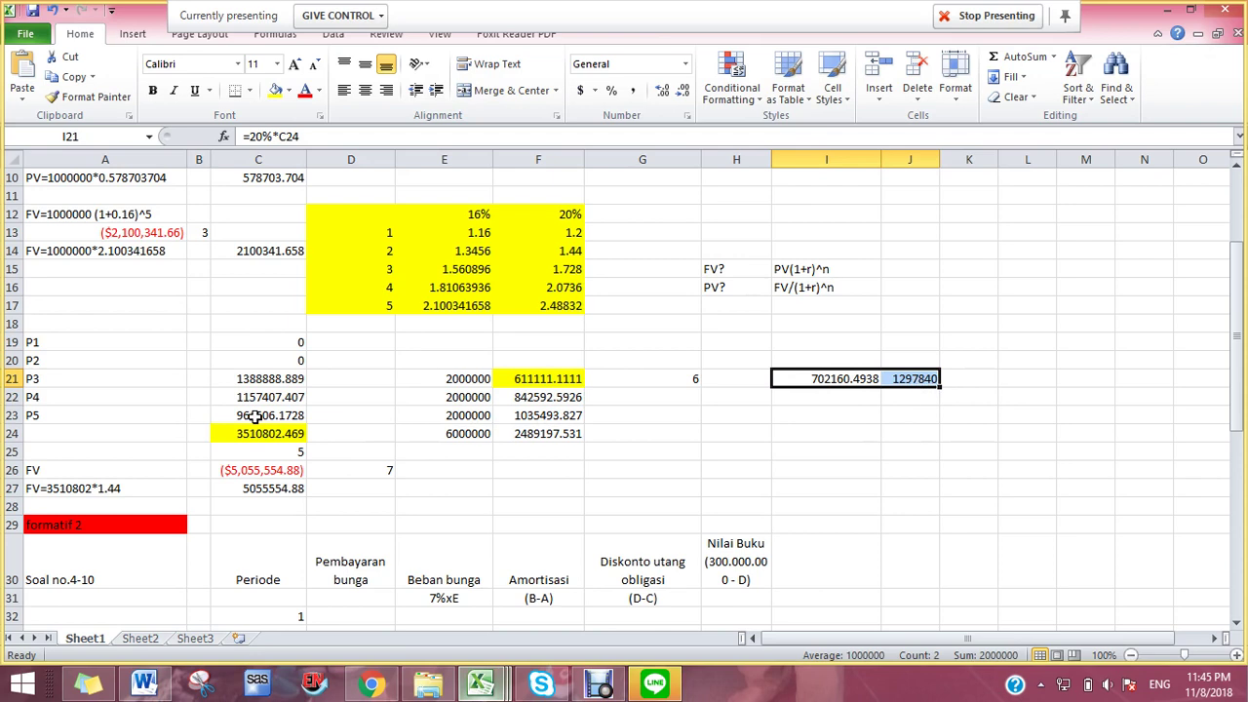
- Examine the future value formulas in C26 and C27 and the present value total in C24
click(298, 521)
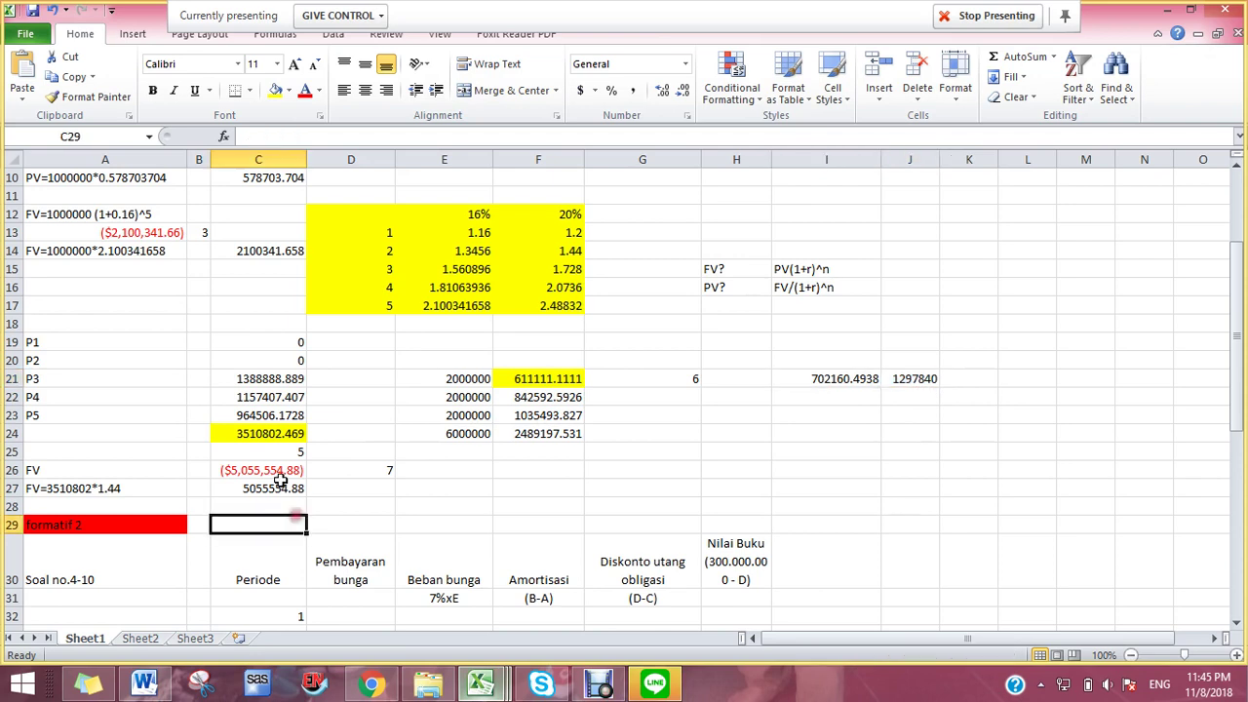
click(280, 472)
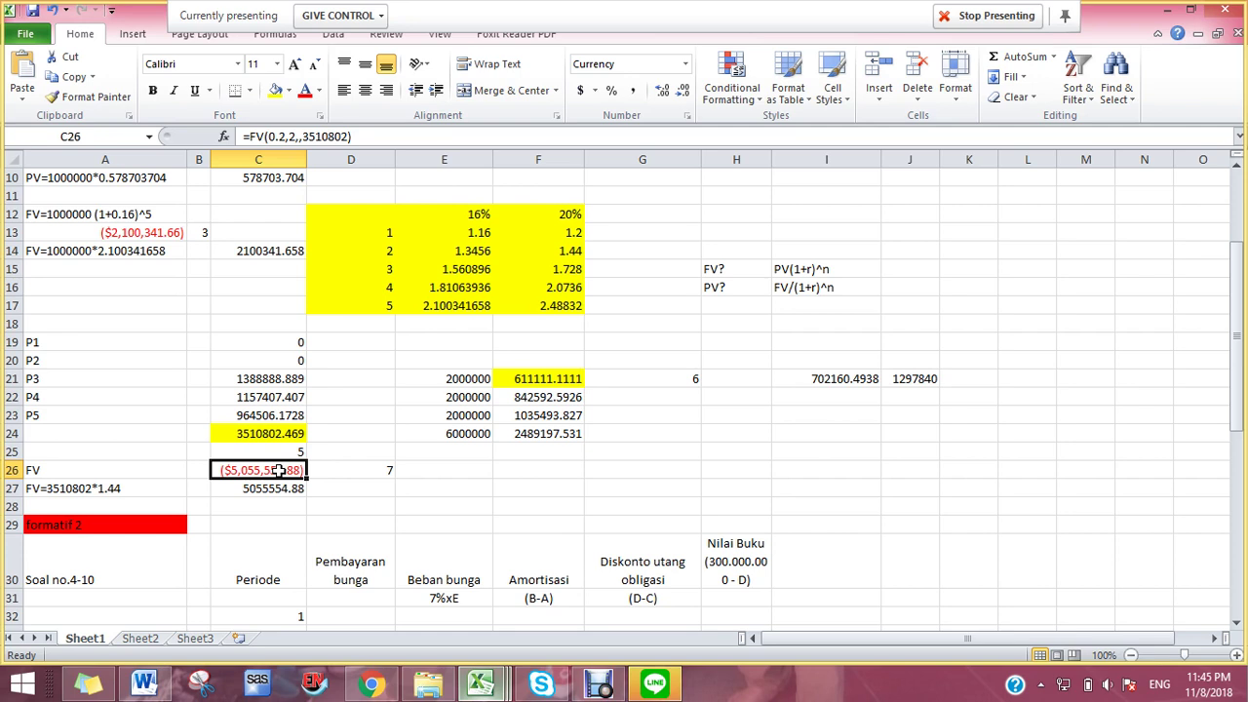
click(263, 522)
click(269, 490)
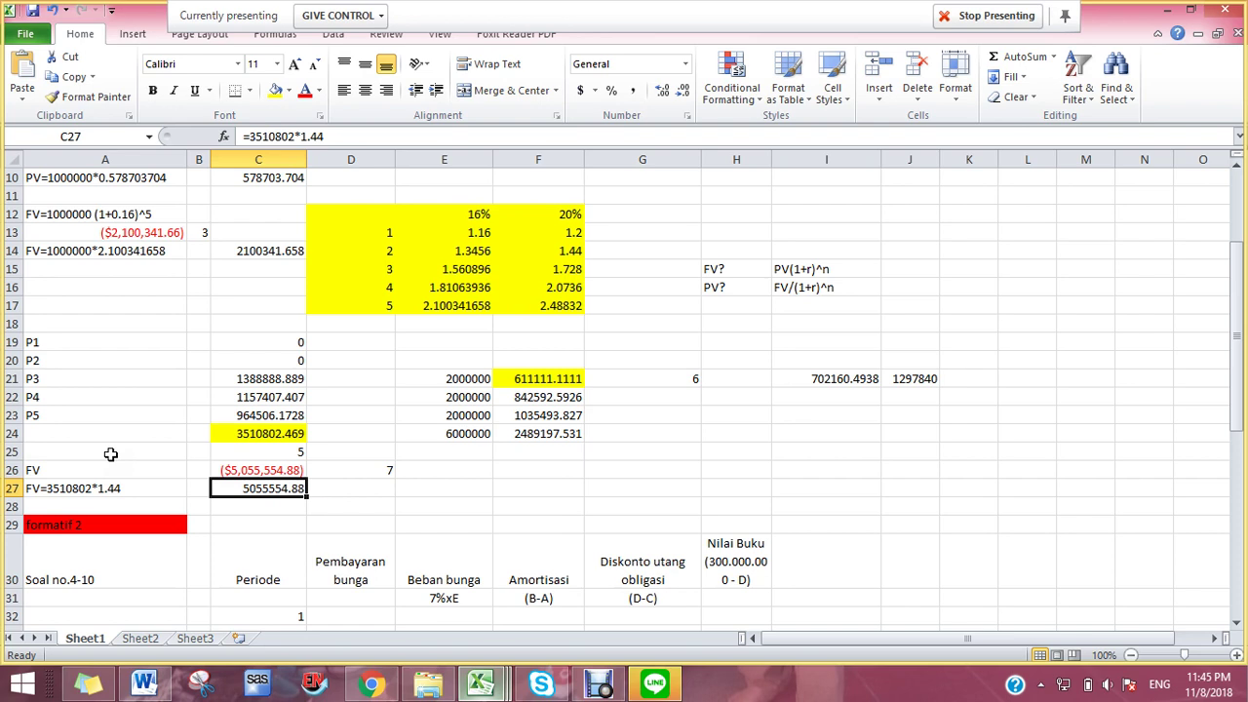
click(262, 434)
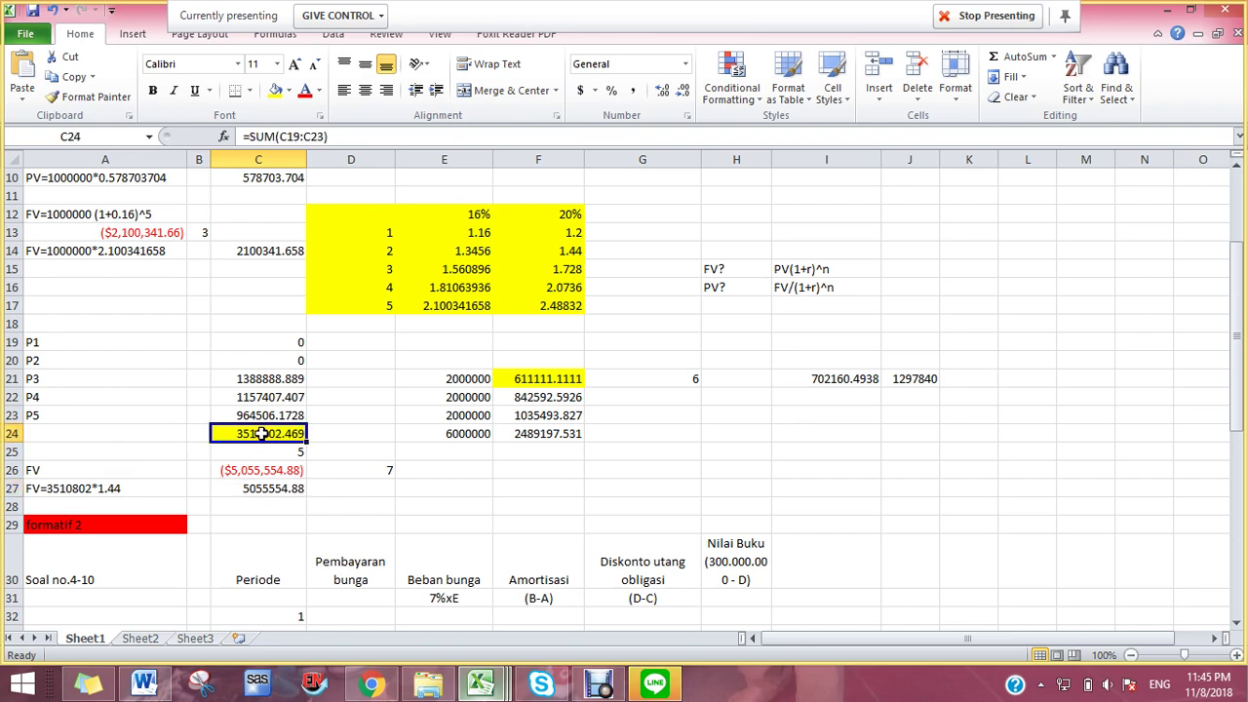
- Trace the P3 to P5 present values through the total in C24 to the future value in C26 and its written formula in A27
drag(270, 378, 269, 414)
click(272, 431)
click(232, 453)
click(239, 435)
click(244, 473)
click(257, 435)
click(127, 488)
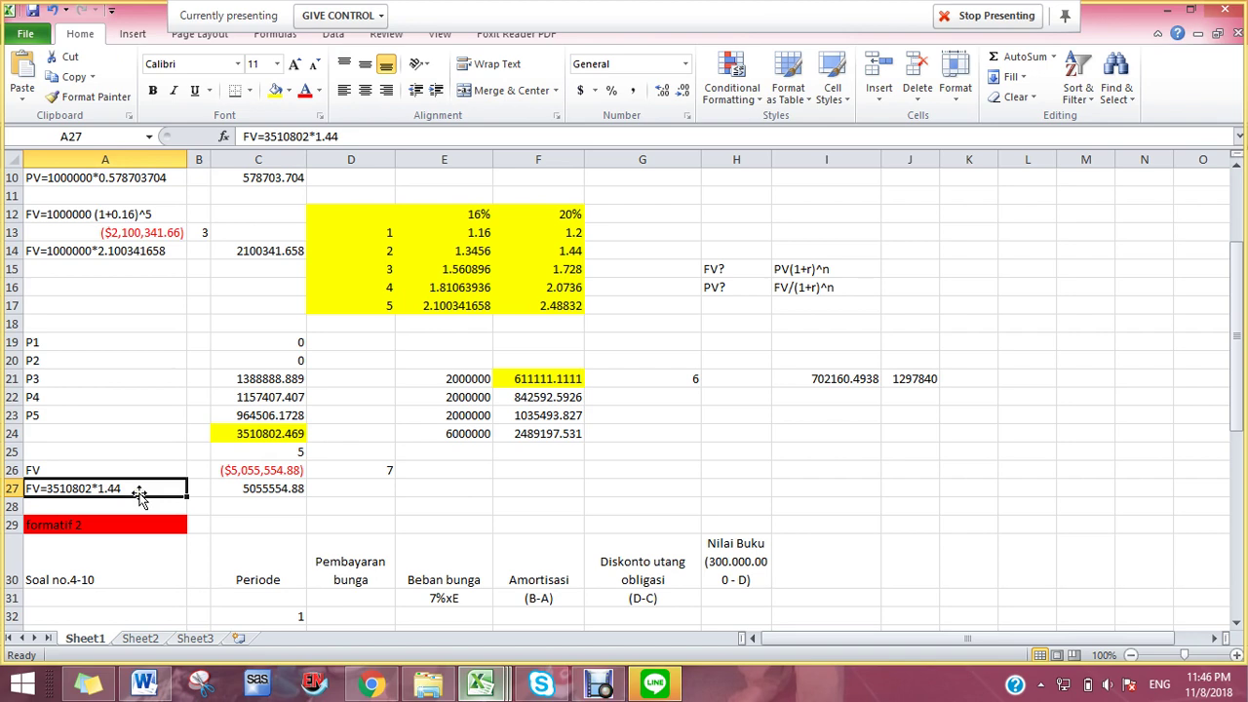
- Highlight the future value in C27 with a yellow fill
click(133, 502)
click(133, 487)
click(246, 525)
click(257, 489)
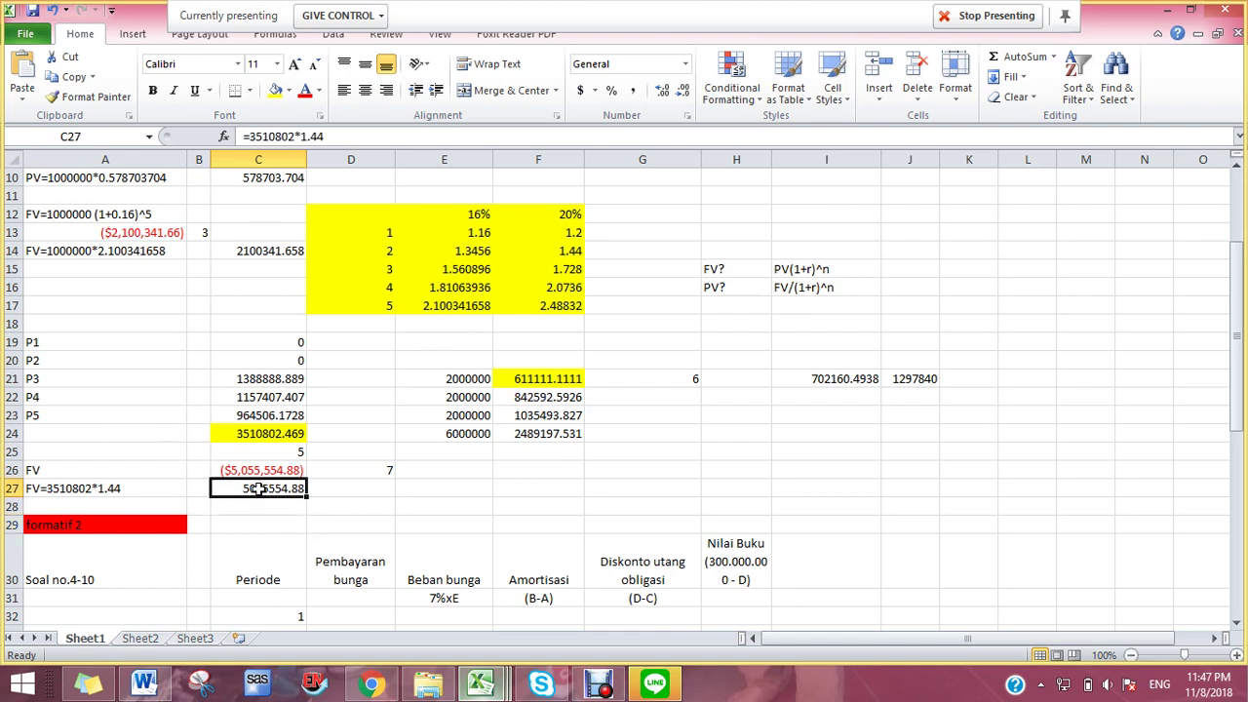
click(276, 90)
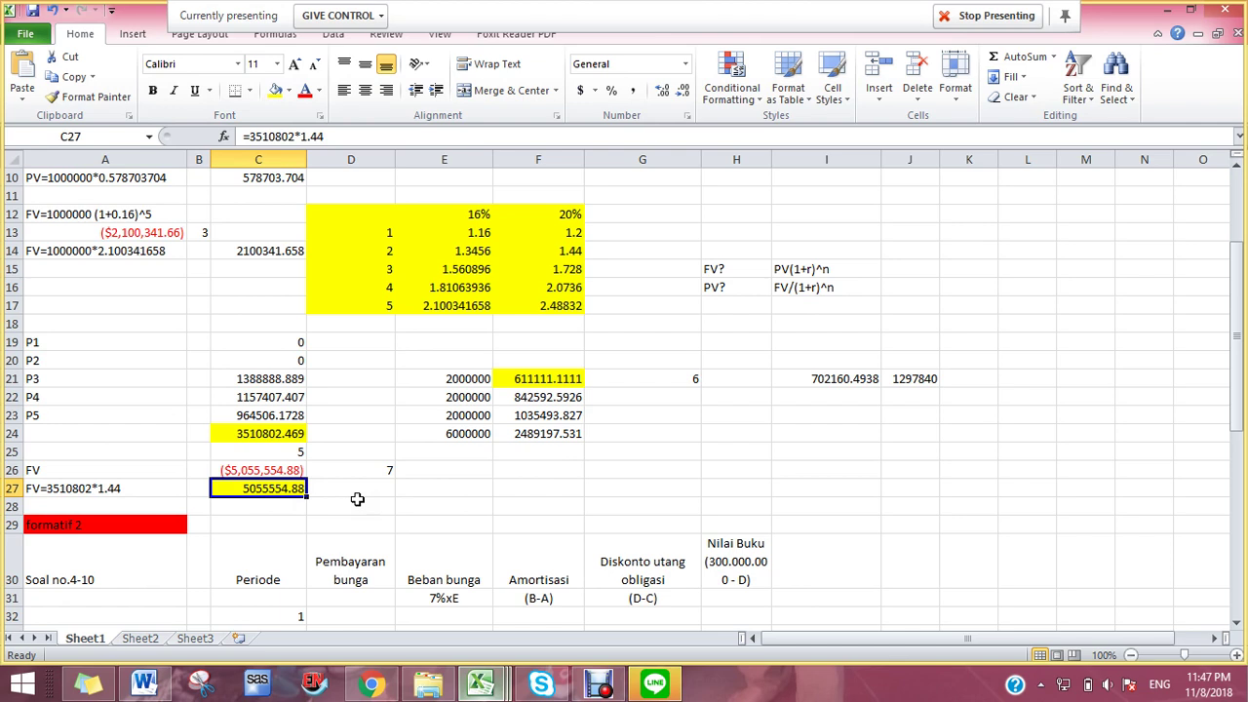
- Review the total in C24 and the 20% interest in I21, and look over the formatif 2 and formatif 3 sections
click(265, 435)
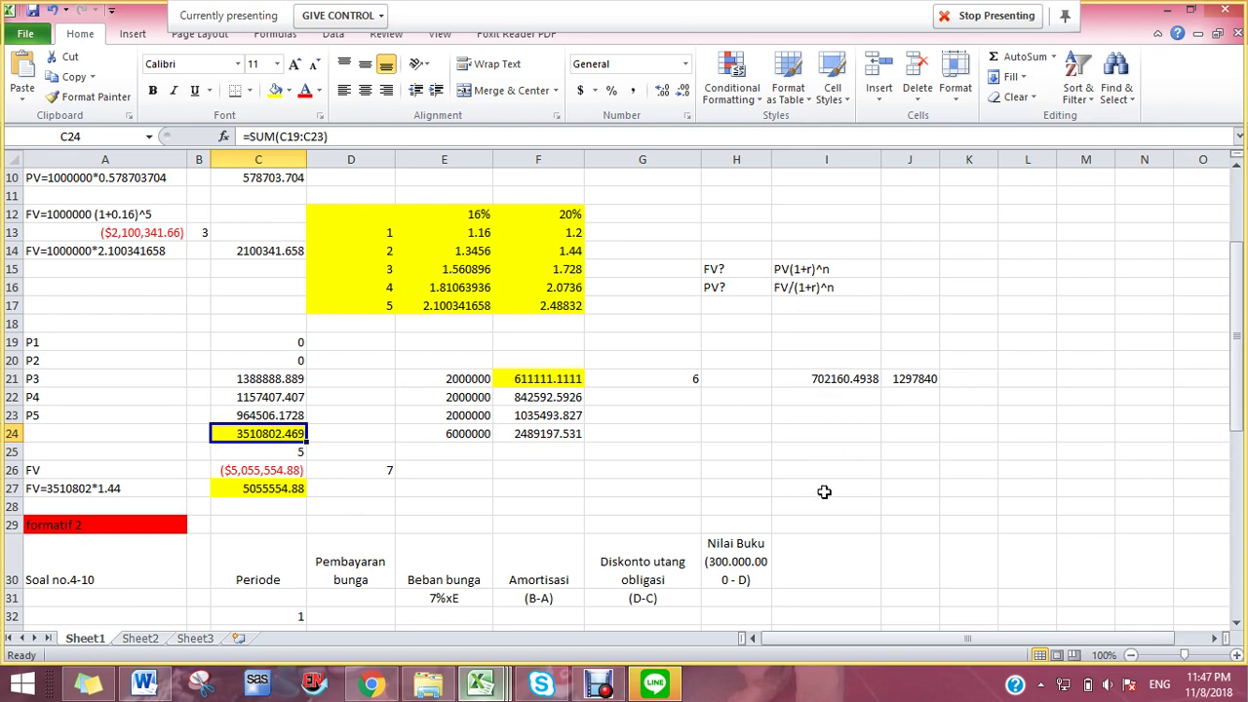
click(842, 383)
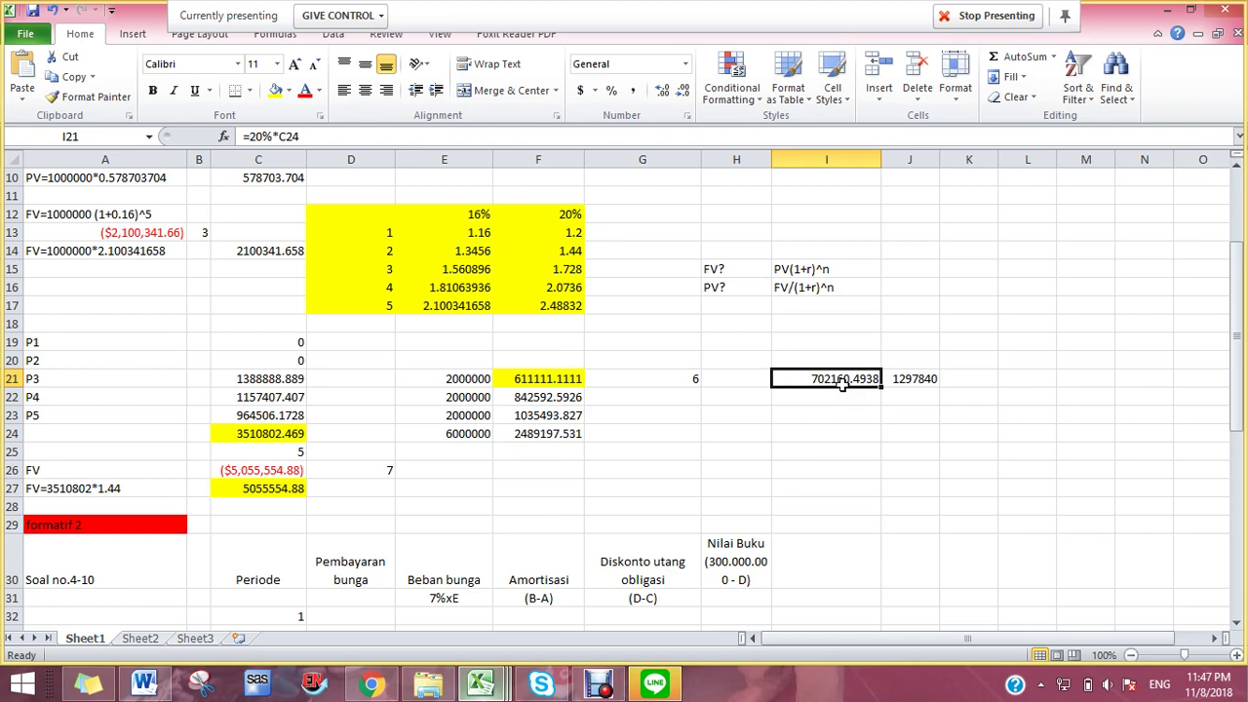
scroll(703, 399, down, 1)
scroll(717, 409, down, 2)
scroll(725, 422, down, 1)
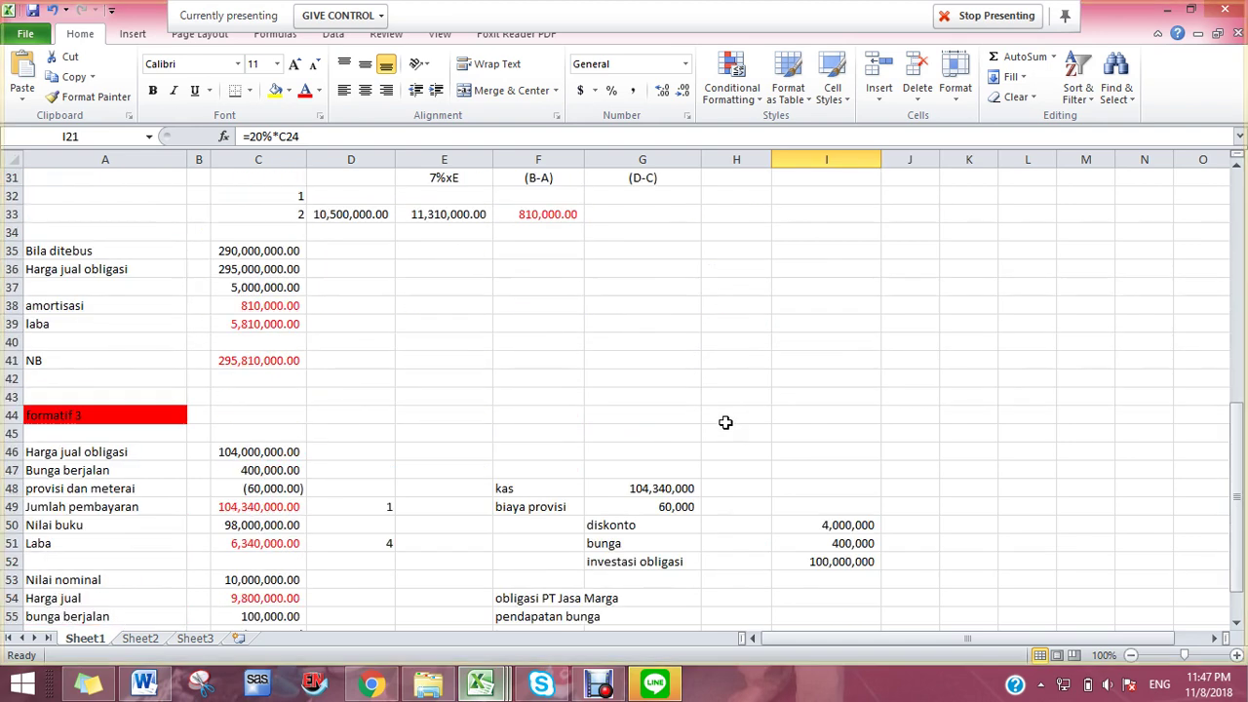
scroll(725, 422, up, 2)
scroll(726, 422, down, 1)
scroll(726, 422, down, 4)
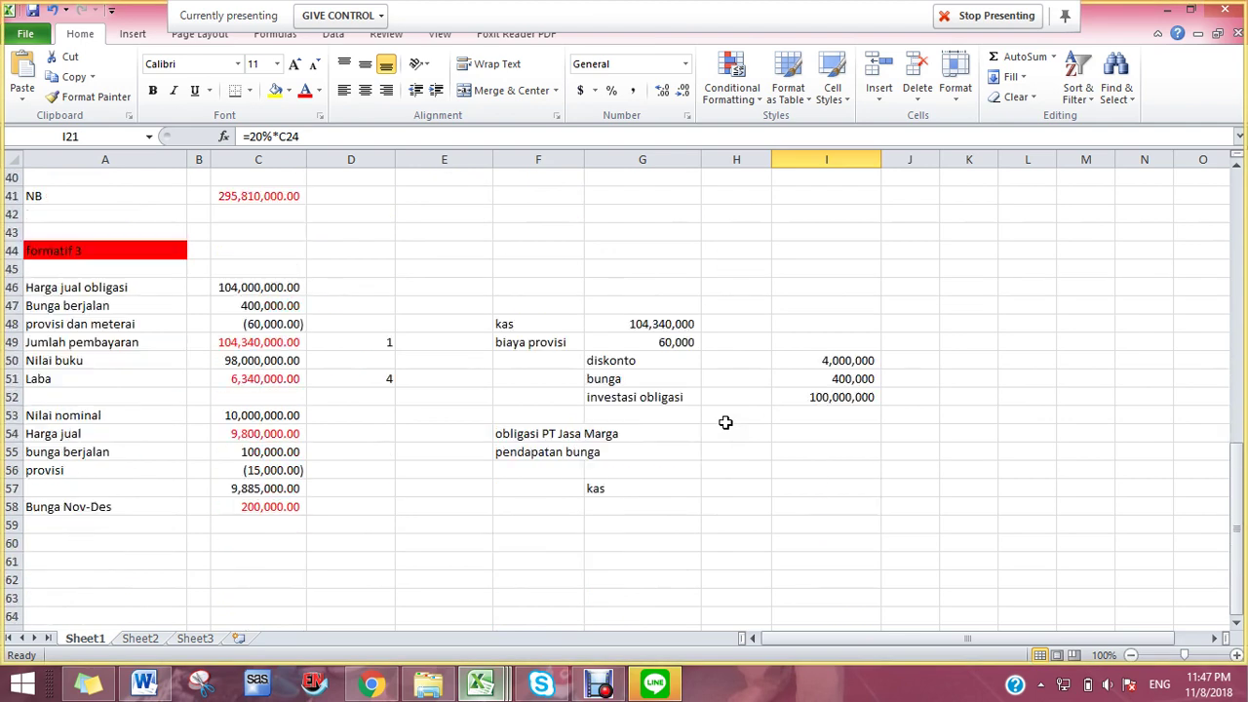
scroll(725, 422, up, 4)
scroll(725, 423, up, 1)
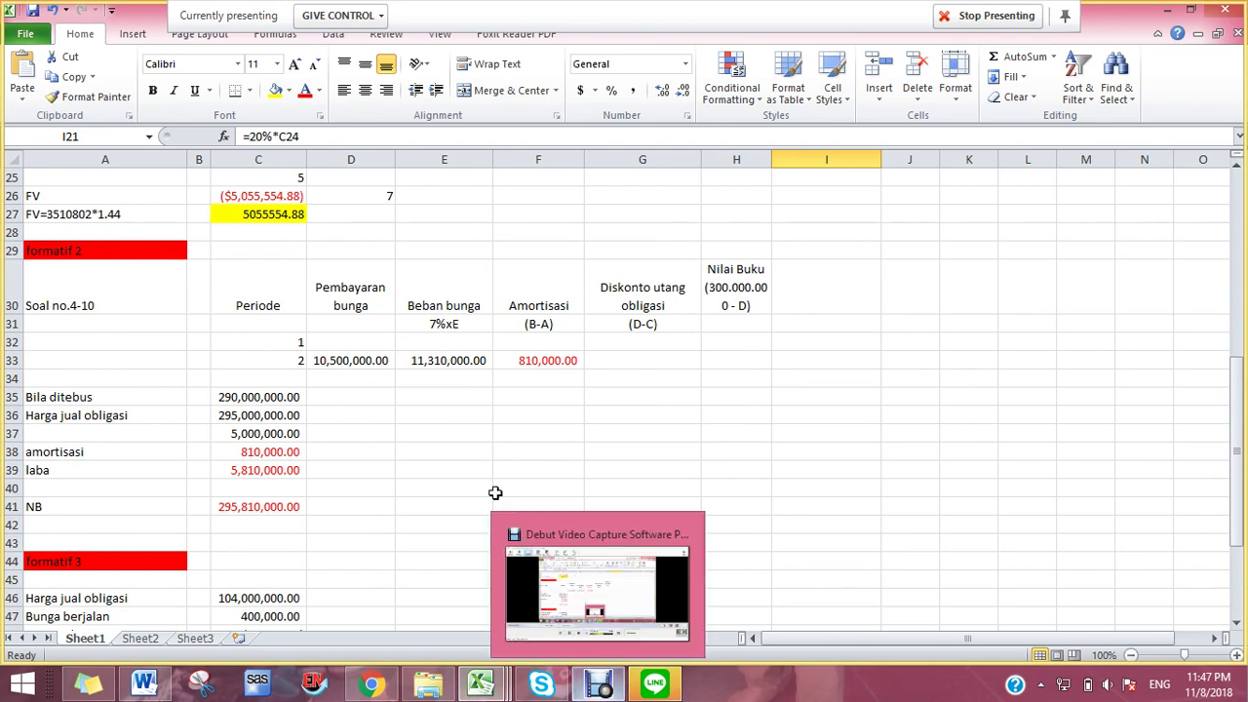
click(749, 429)
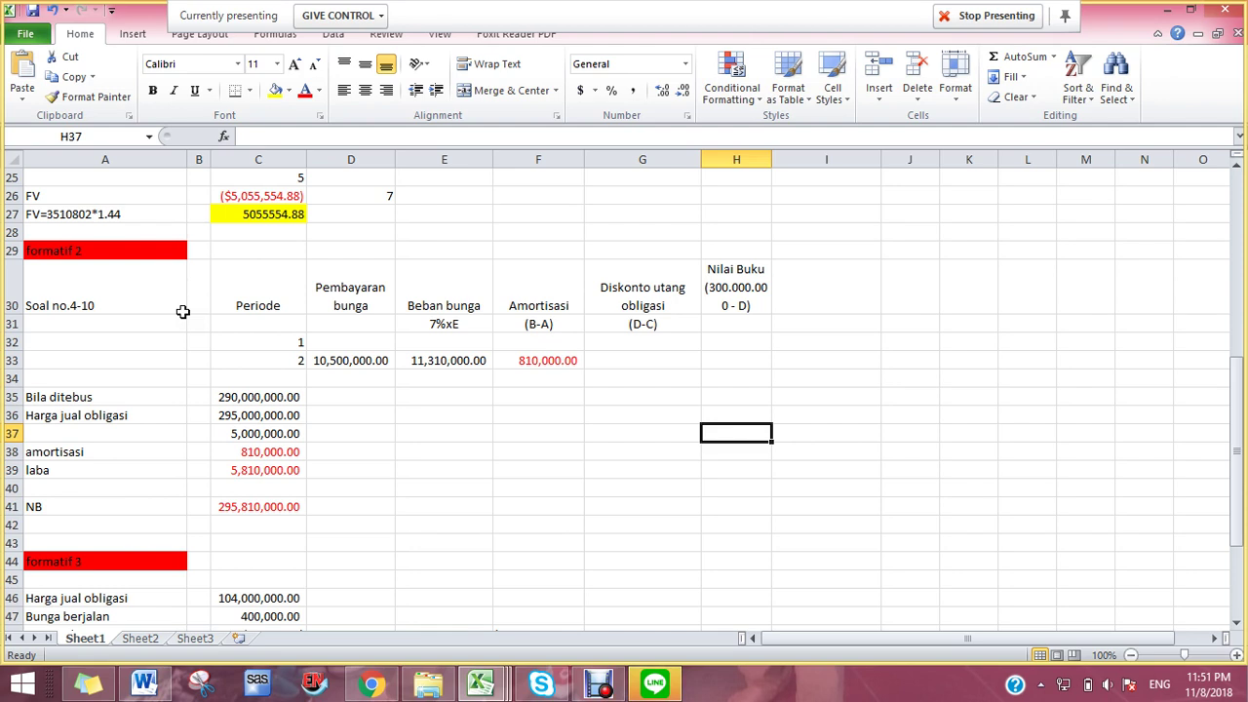
- Examine the period 2 interest payment in D33, the interest expense in E33 and the amortisation in F33 under formatif 2
click(348, 451)
click(341, 417)
click(340, 380)
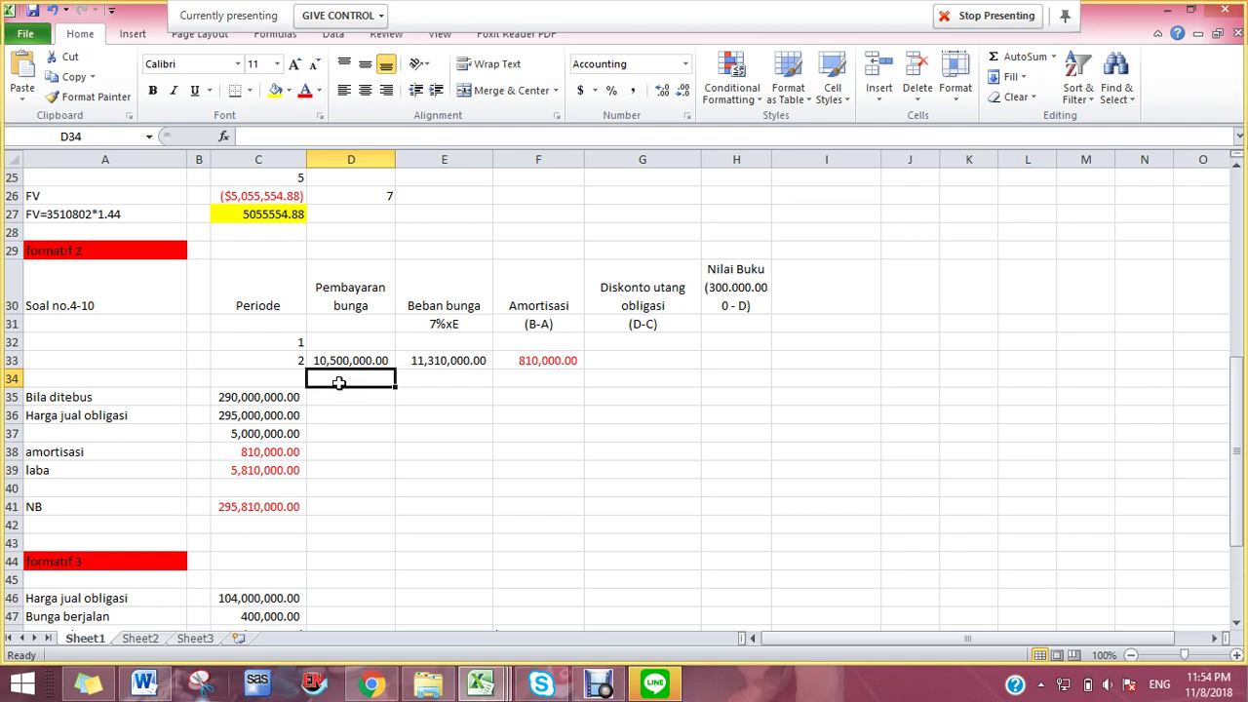
click(337, 429)
click(355, 361)
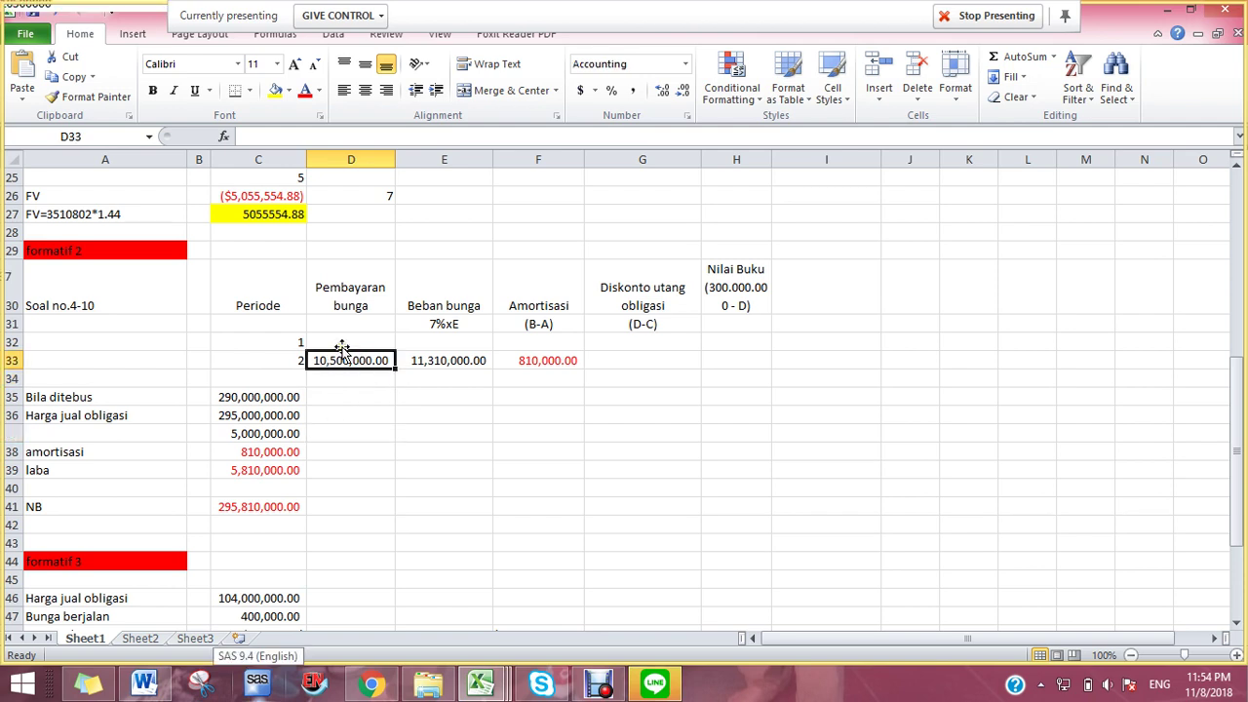
click(369, 398)
click(357, 312)
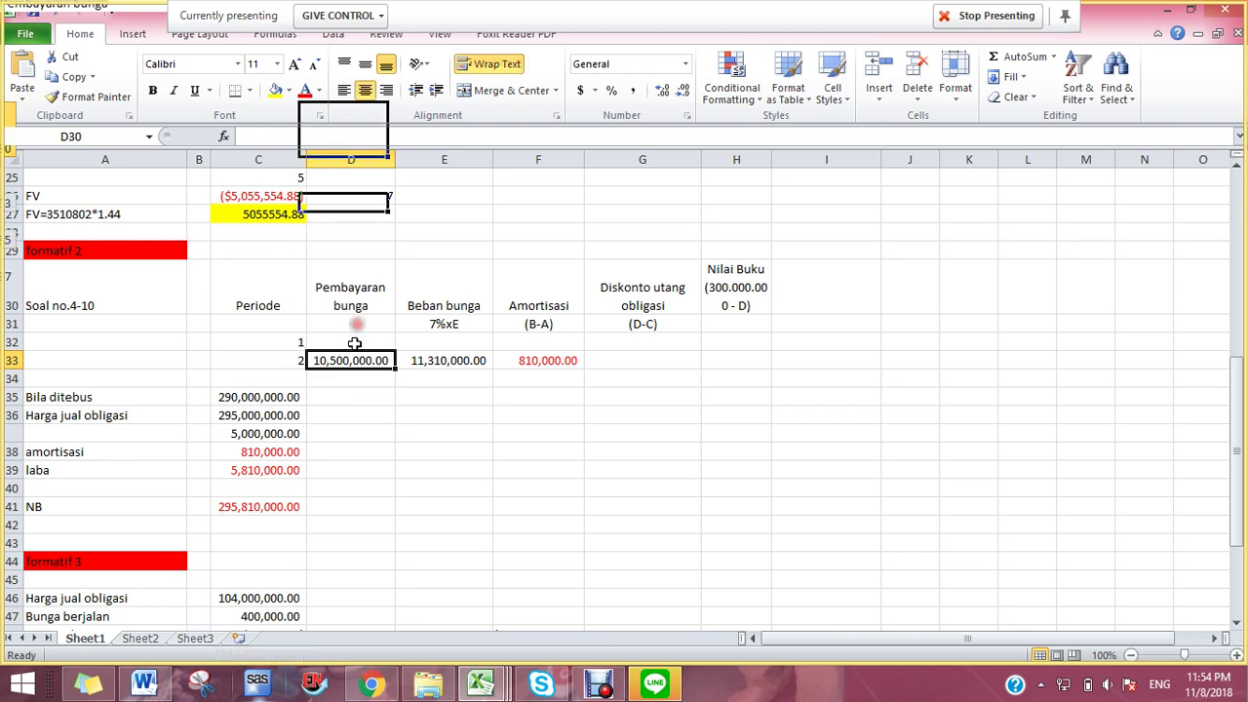
click(388, 415)
click(445, 360)
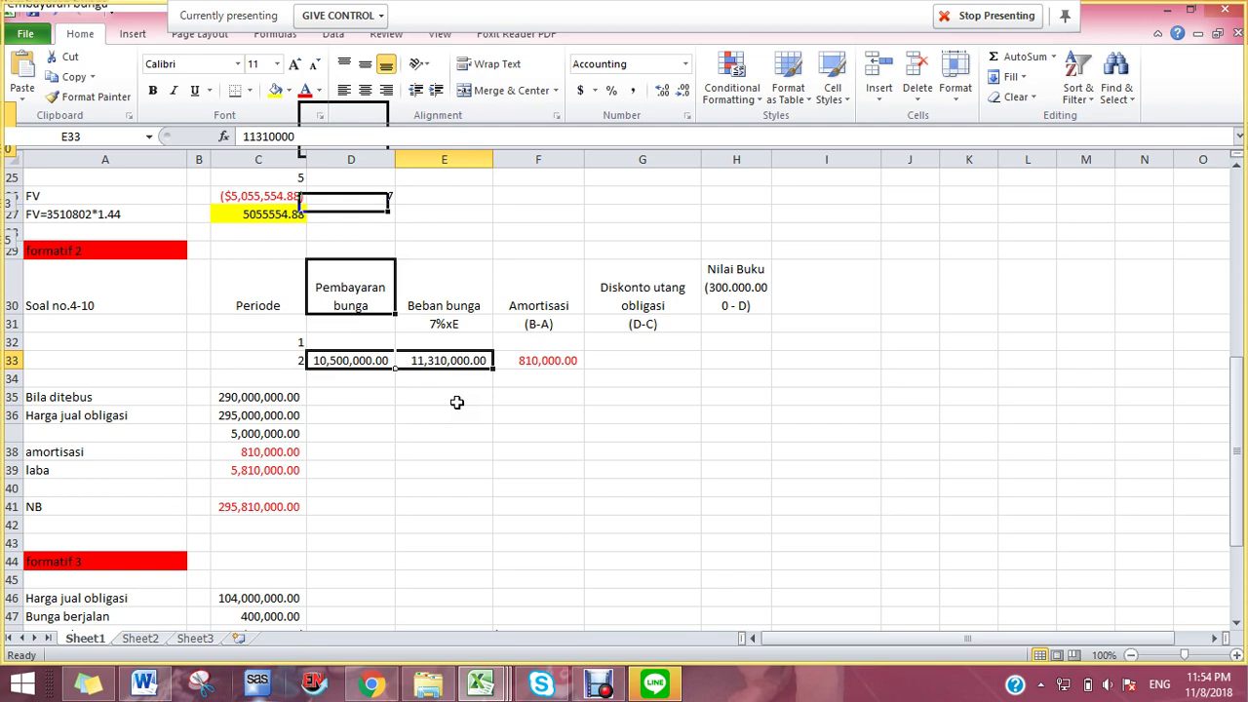
click(554, 361)
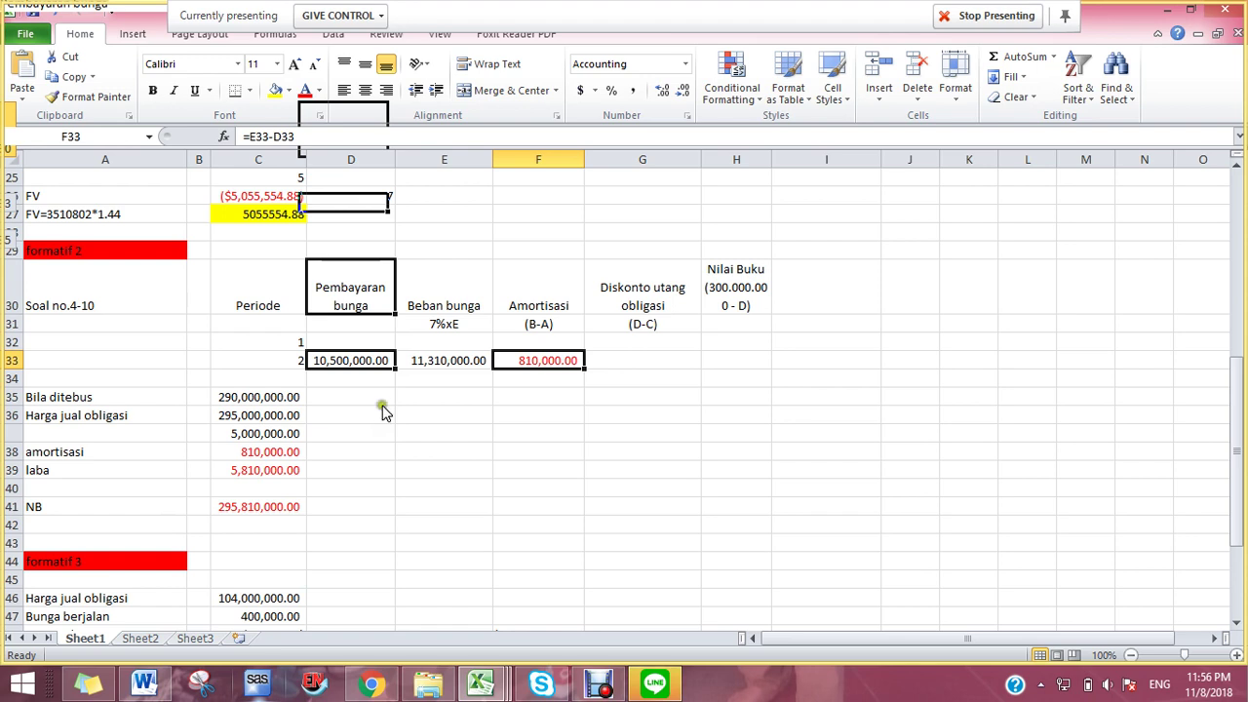
- Examine the formatif 3 bond sale, from the selling price in C46 and the kas entry in F48 to the profit in C51
click(198, 523)
scroll(199, 518, down, 4)
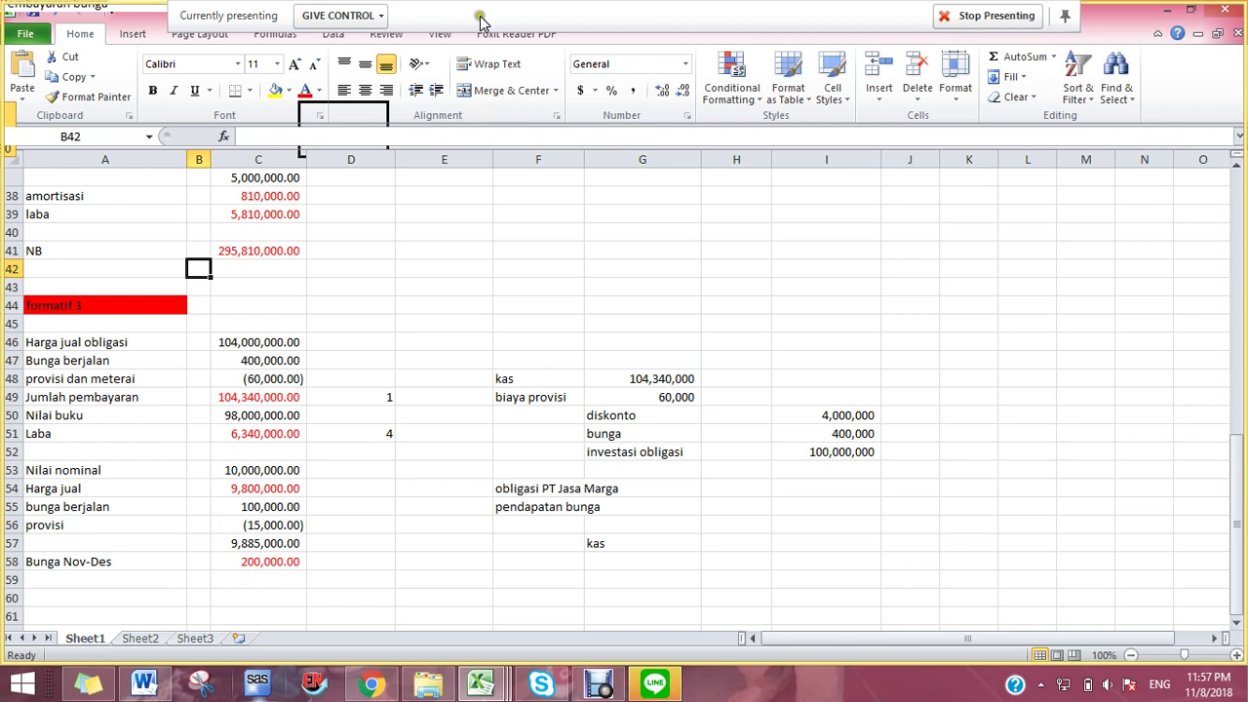
click(277, 343)
click(534, 376)
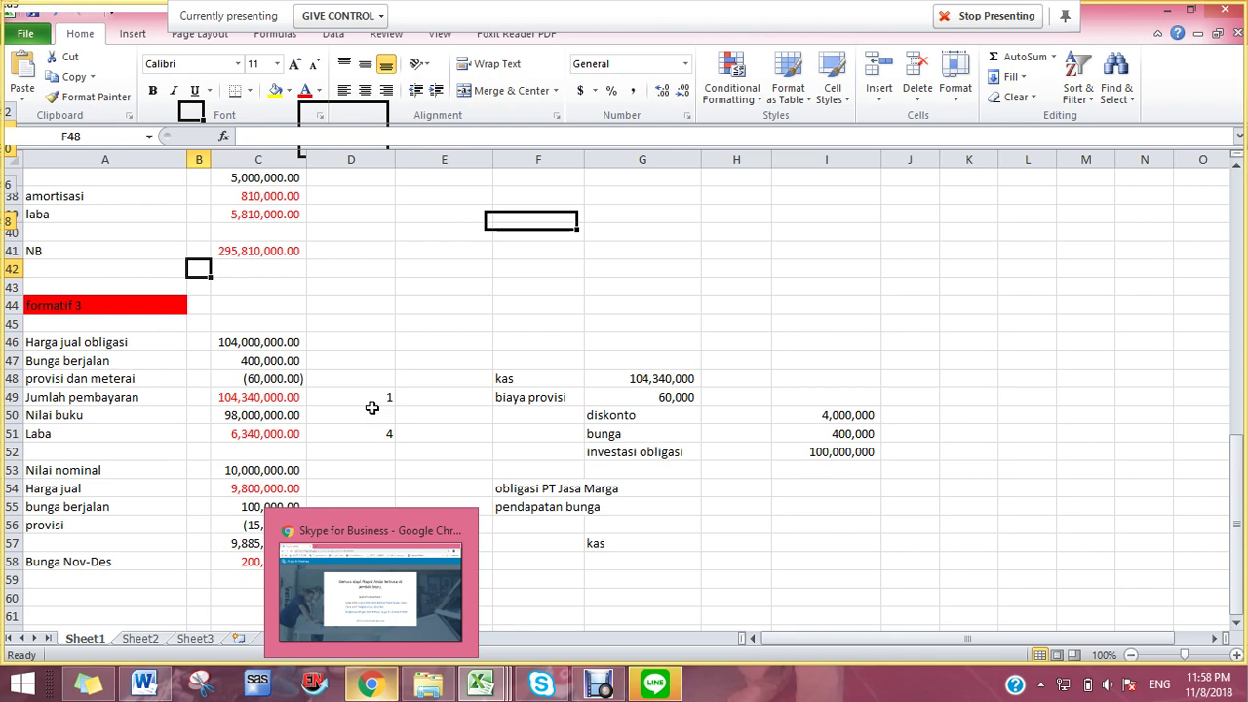
click(528, 459)
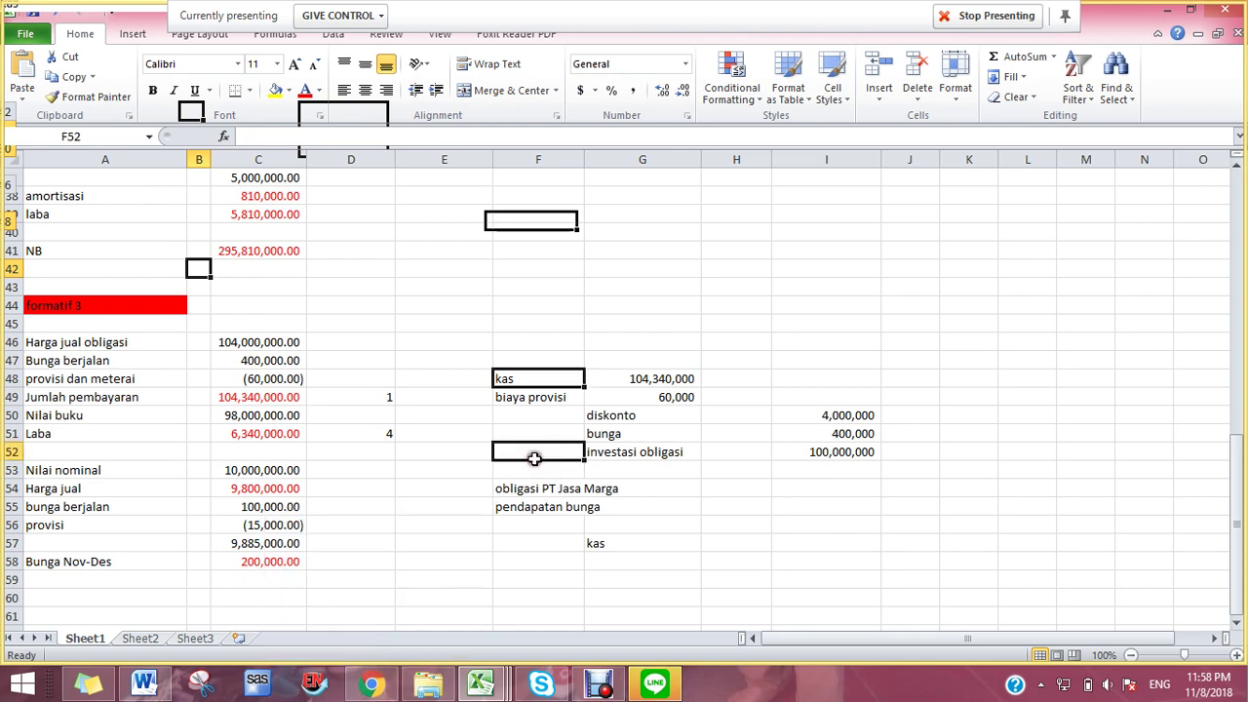
click(302, 430)
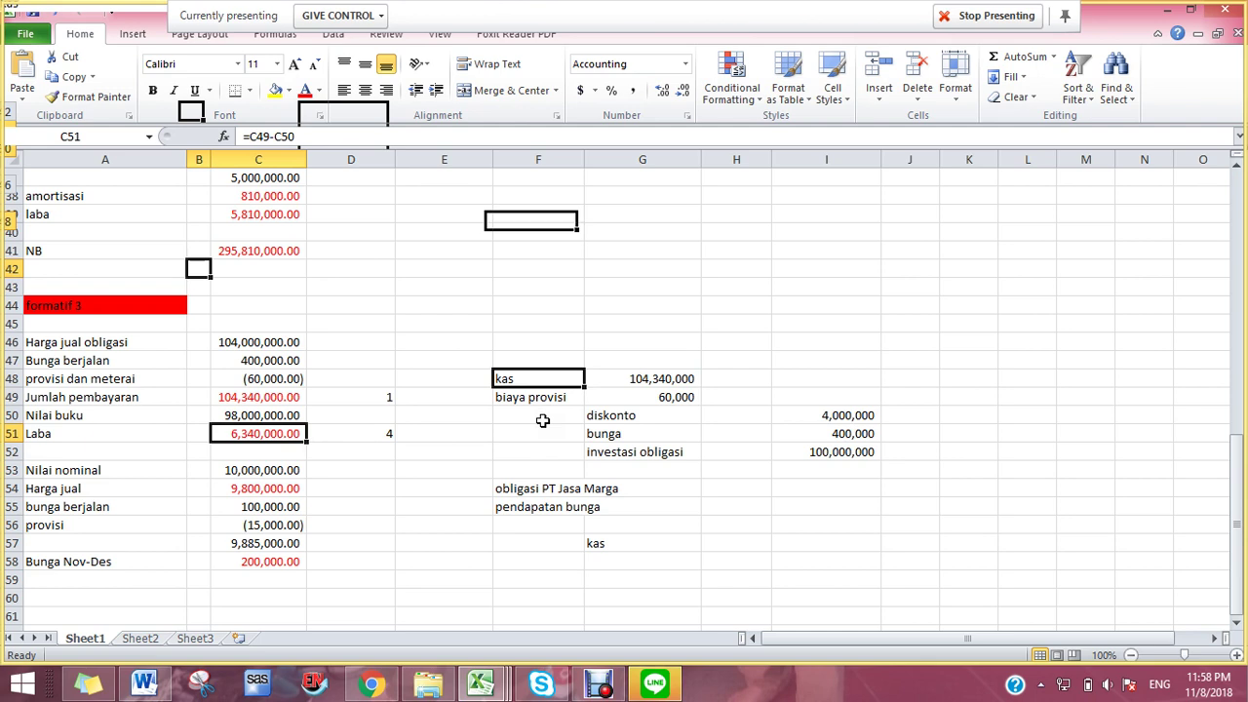
- Go through the bond sale journal entry in F48:I52, including biaya provisi and the investasi obligasi amount in I52
click(541, 421)
click(530, 396)
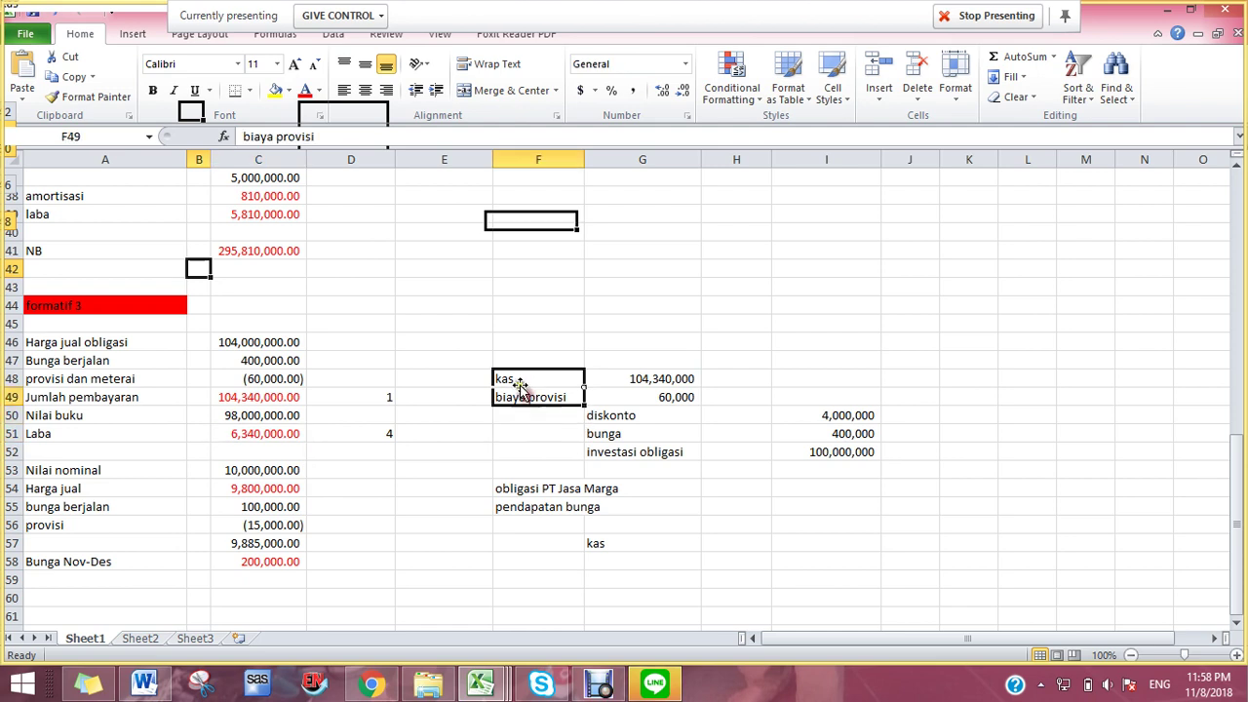
drag(521, 381, 860, 458)
click(854, 524)
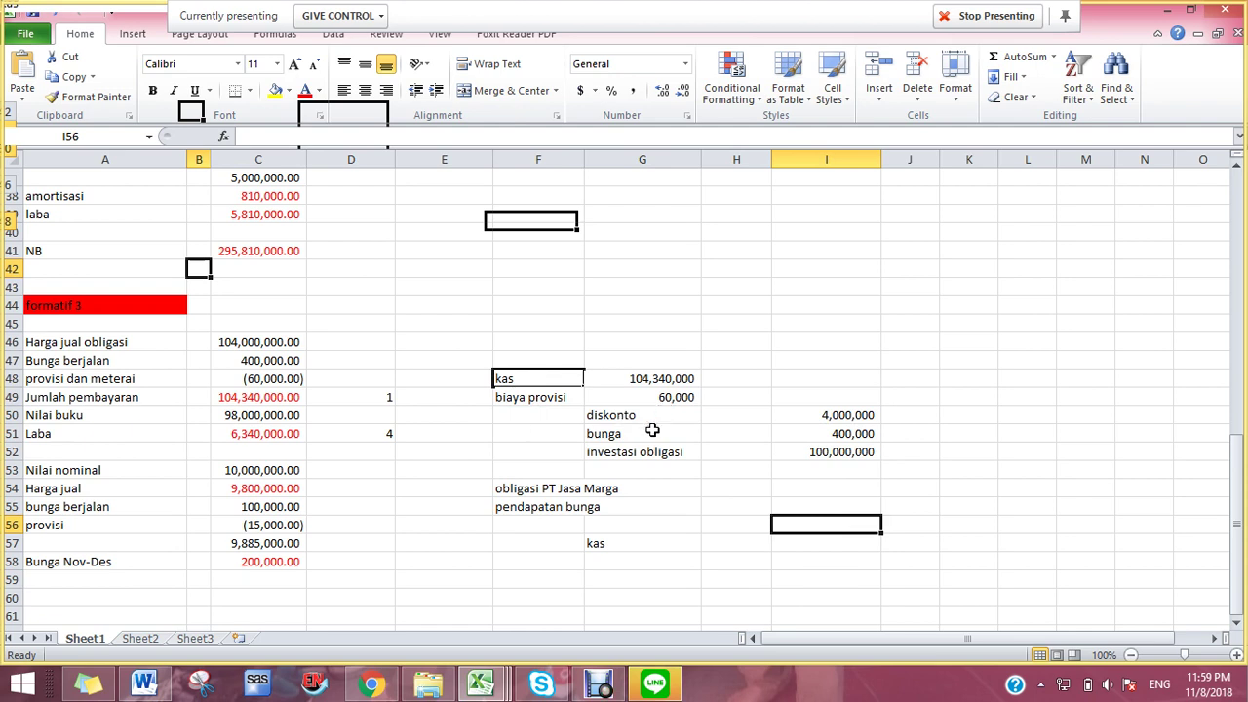
click(671, 453)
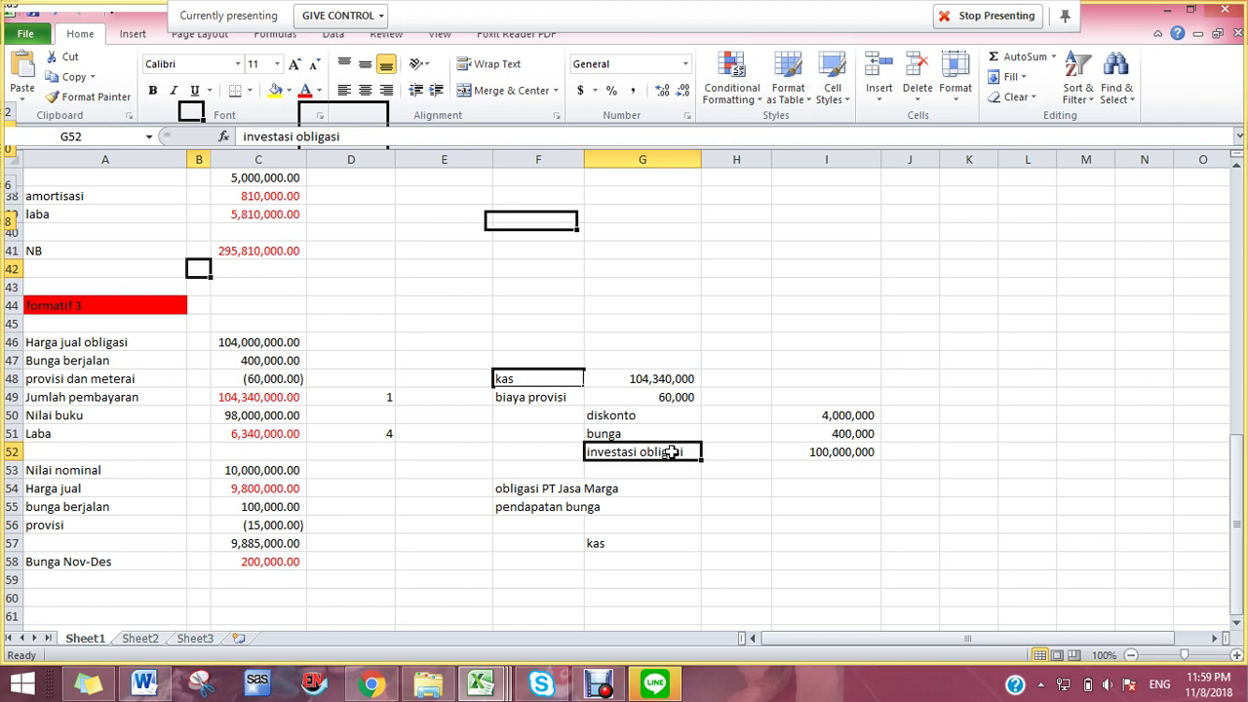
click(854, 453)
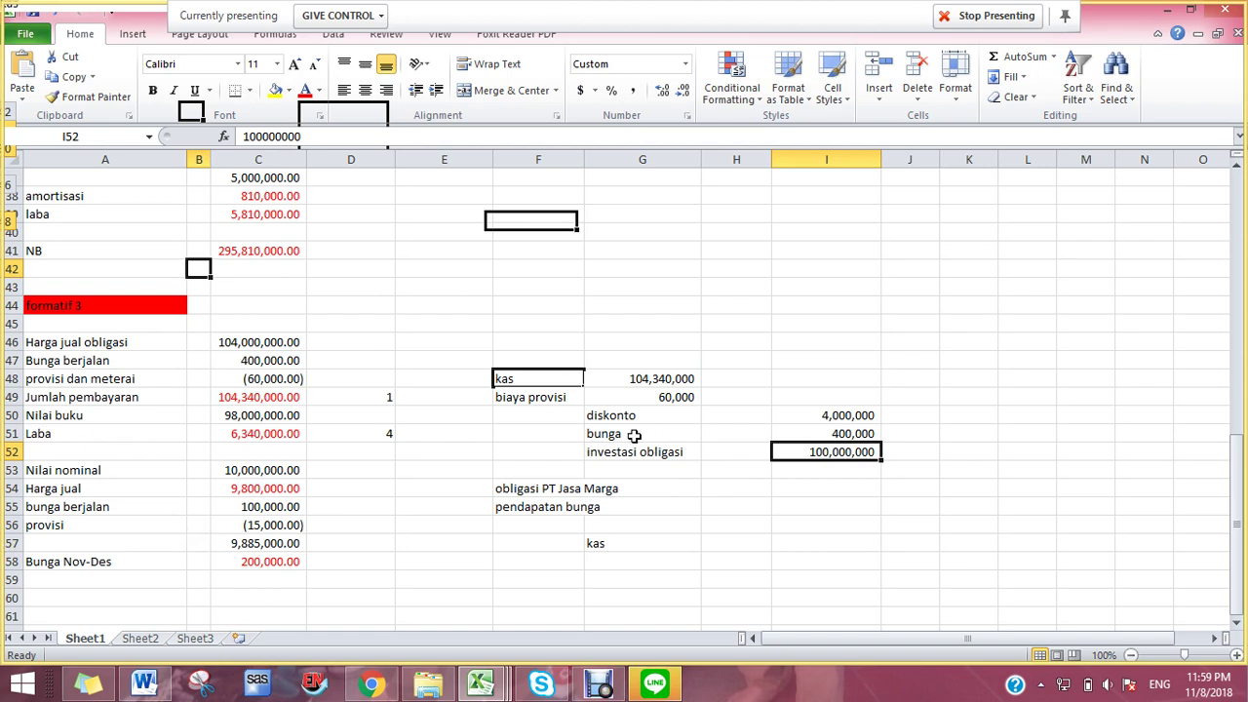
- Review the second bond calculation in C54:C58, covering the selling price, the provisi and the Nov-Des interest
click(258, 487)
click(269, 527)
click(270, 561)
click(269, 542)
click(139, 430)
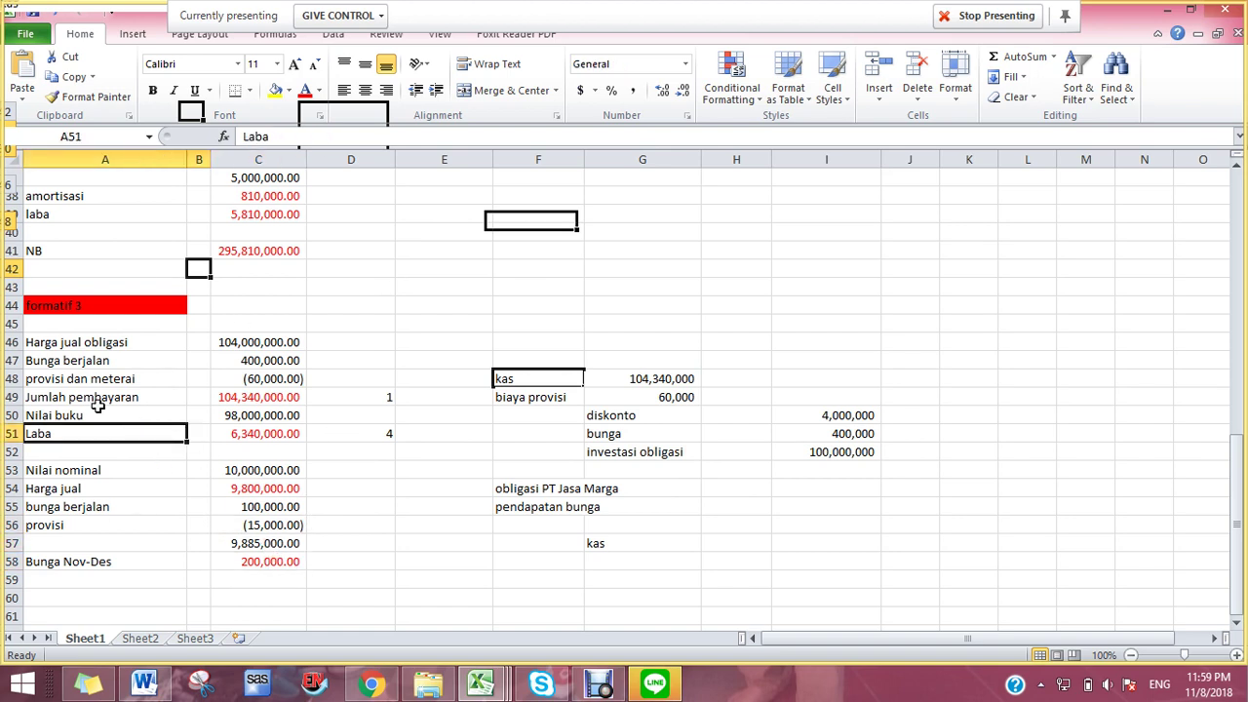
click(191, 541)
click(243, 532)
- Switch to Skype Meetings App and stop presenting the Excel workbooks in the meeting
mouse_move(482, 682)
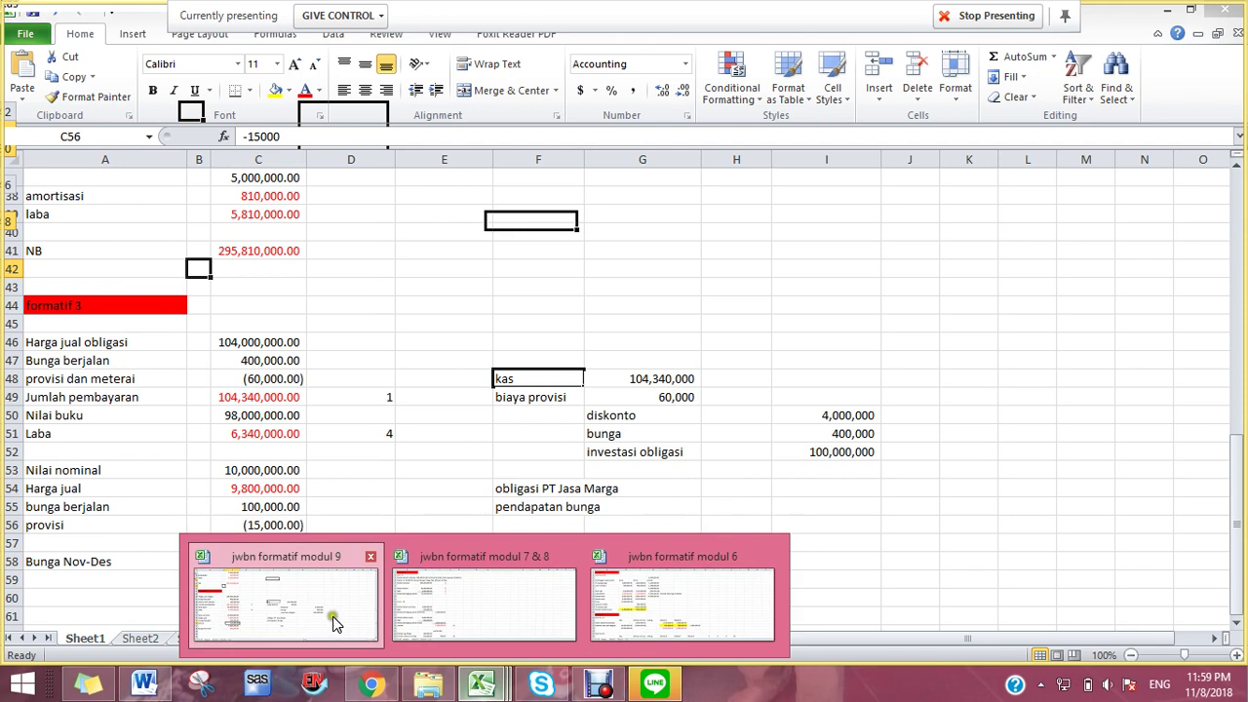
mouse_move(332, 621)
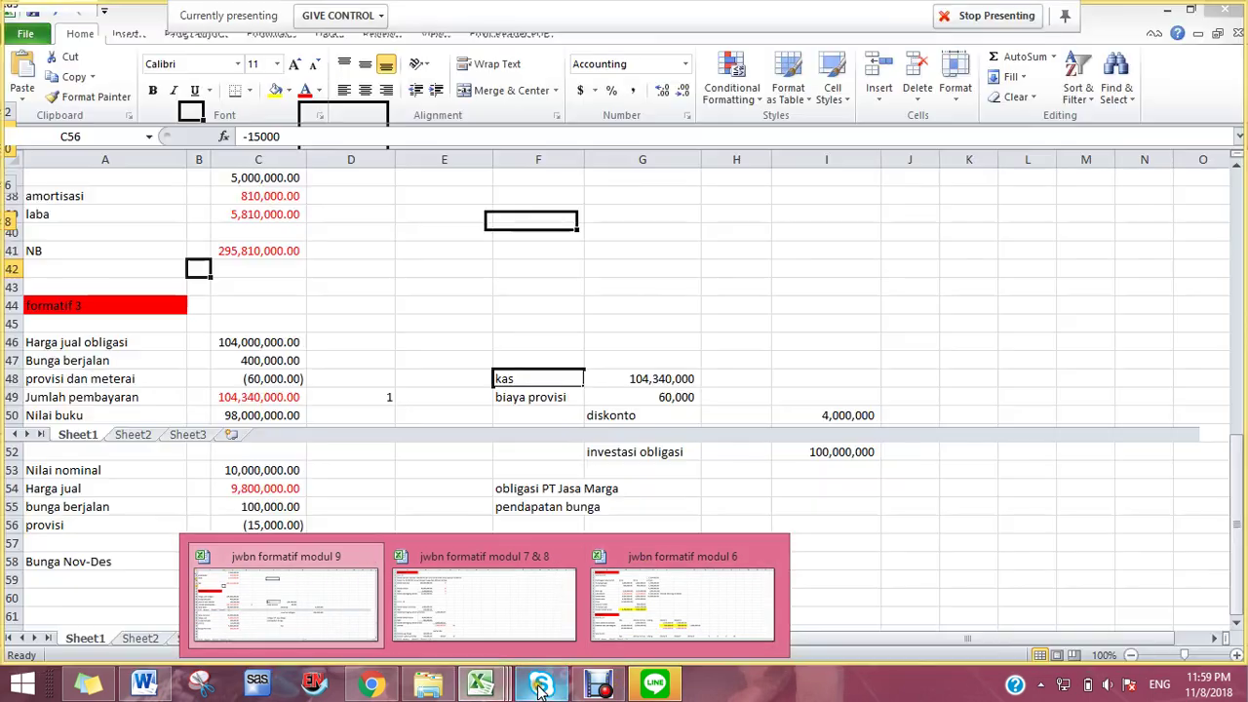
click(541, 685)
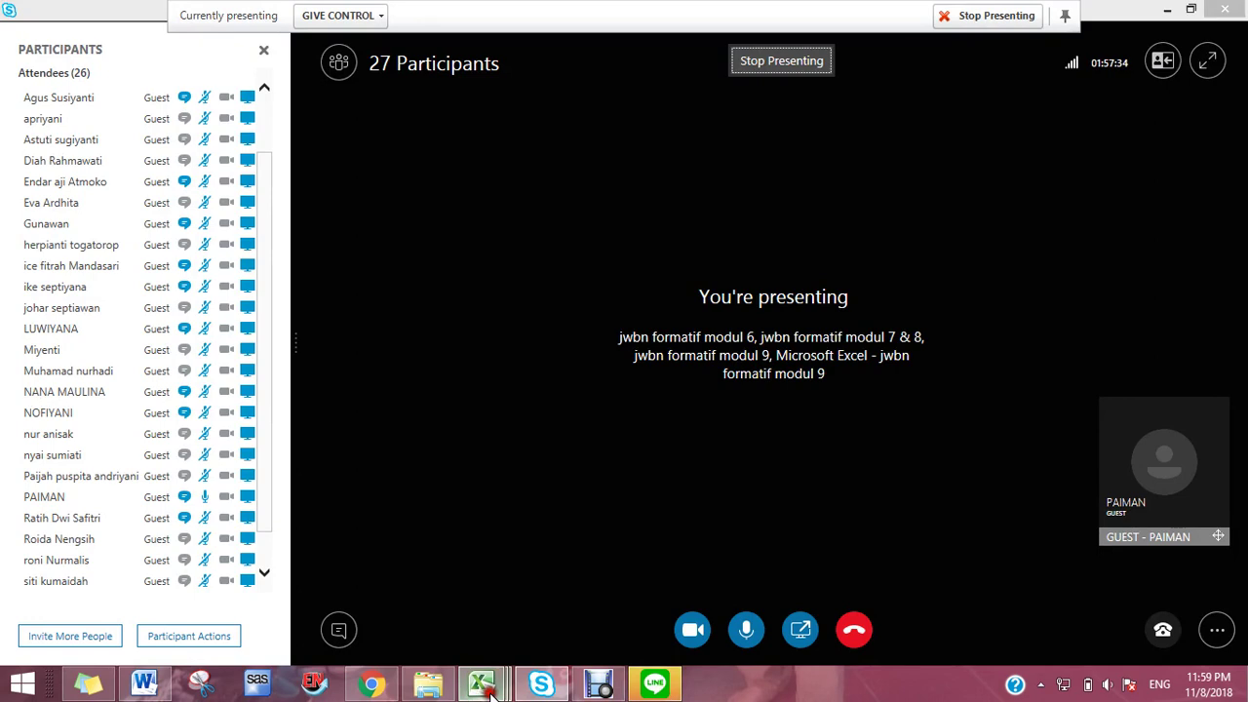
click(492, 691)
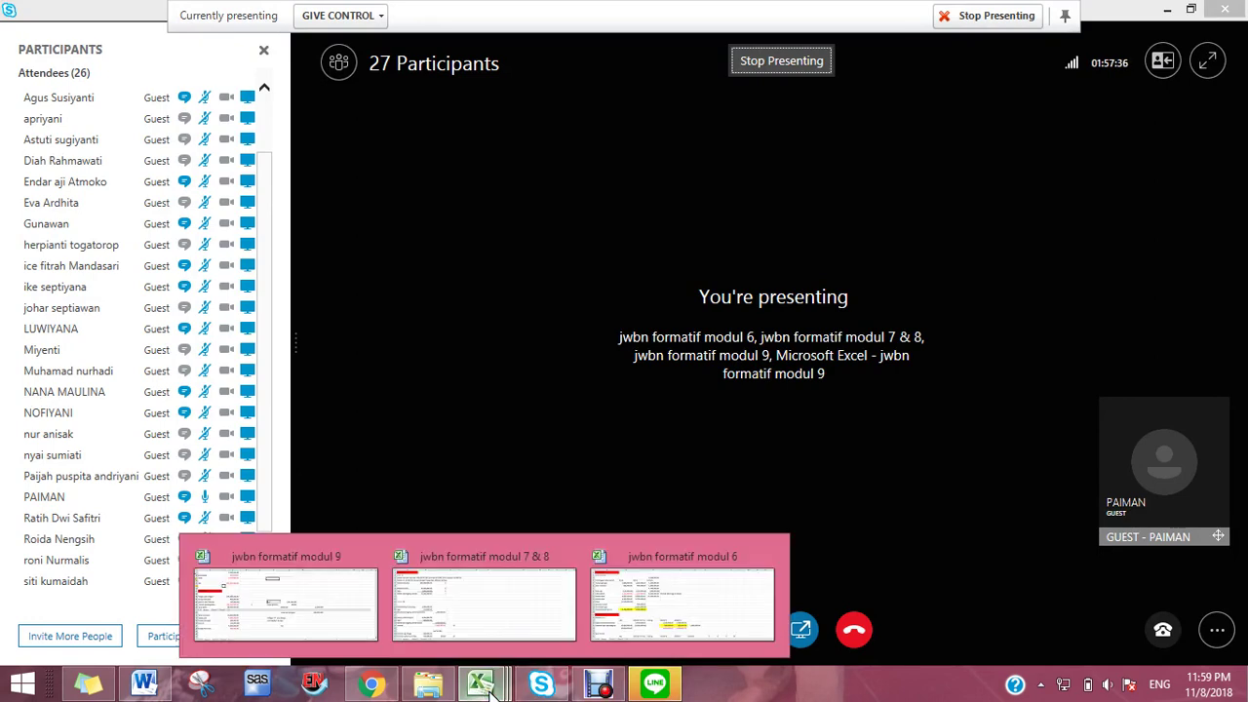
click(520, 401)
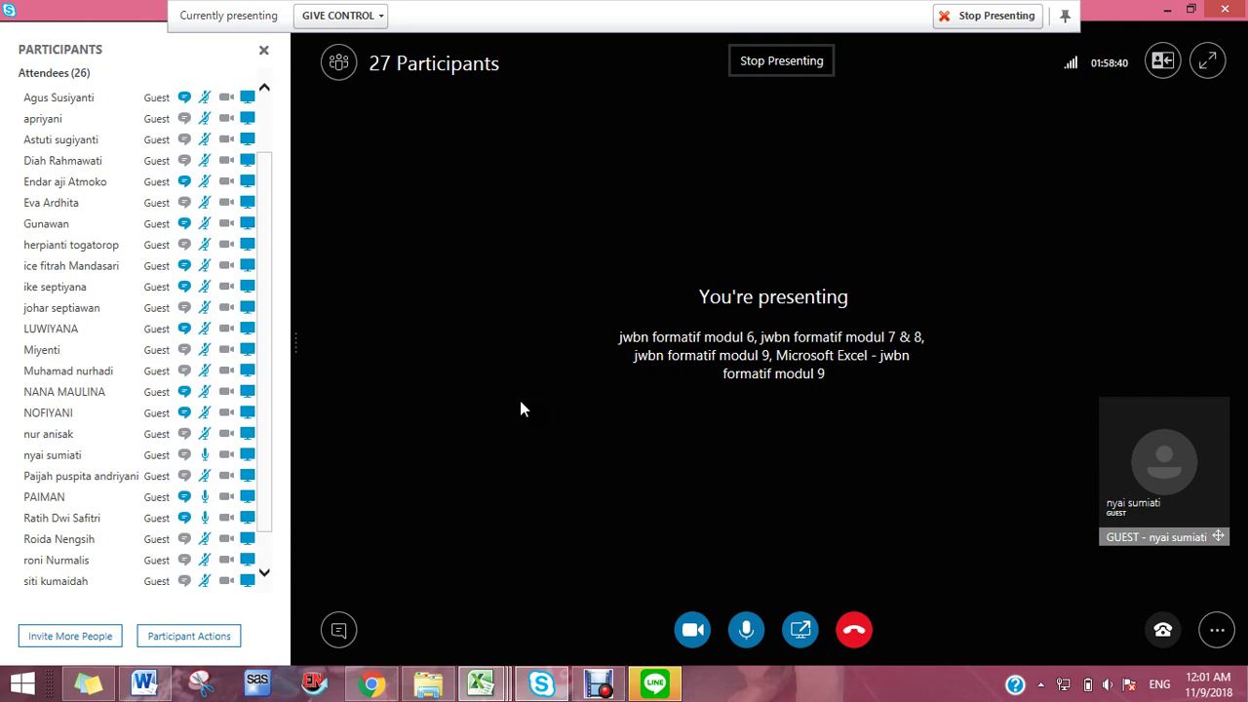
click(783, 61)
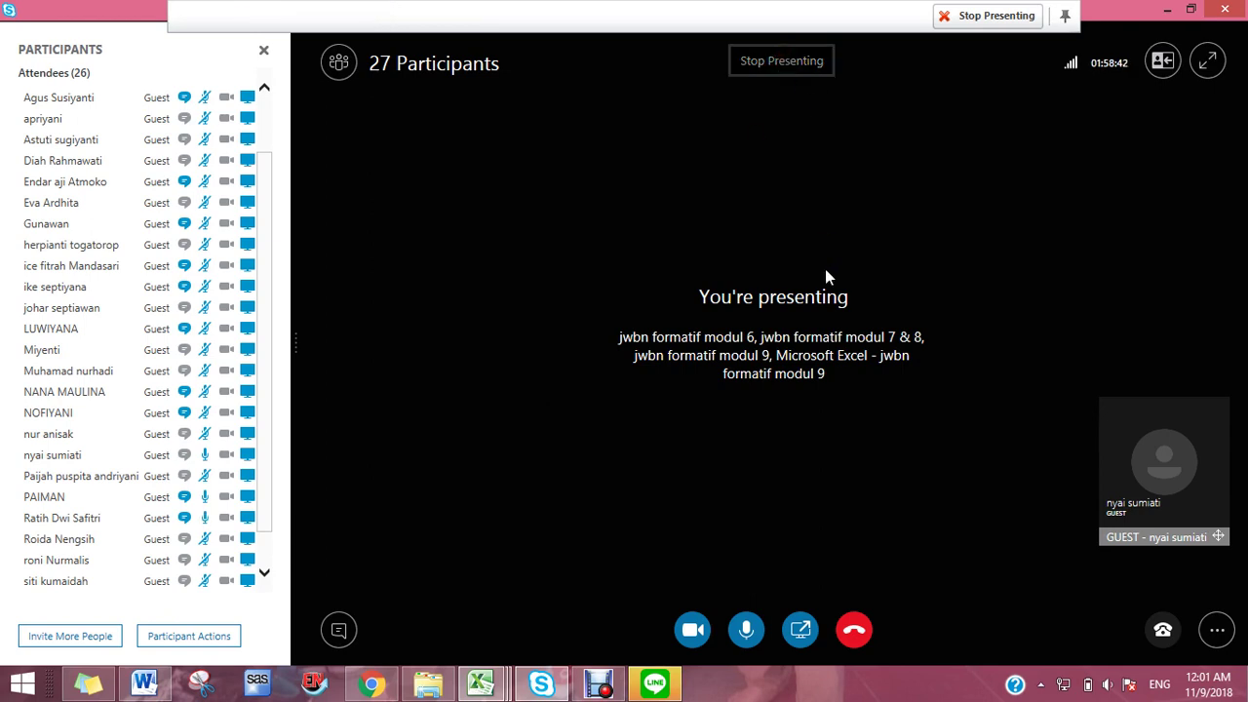